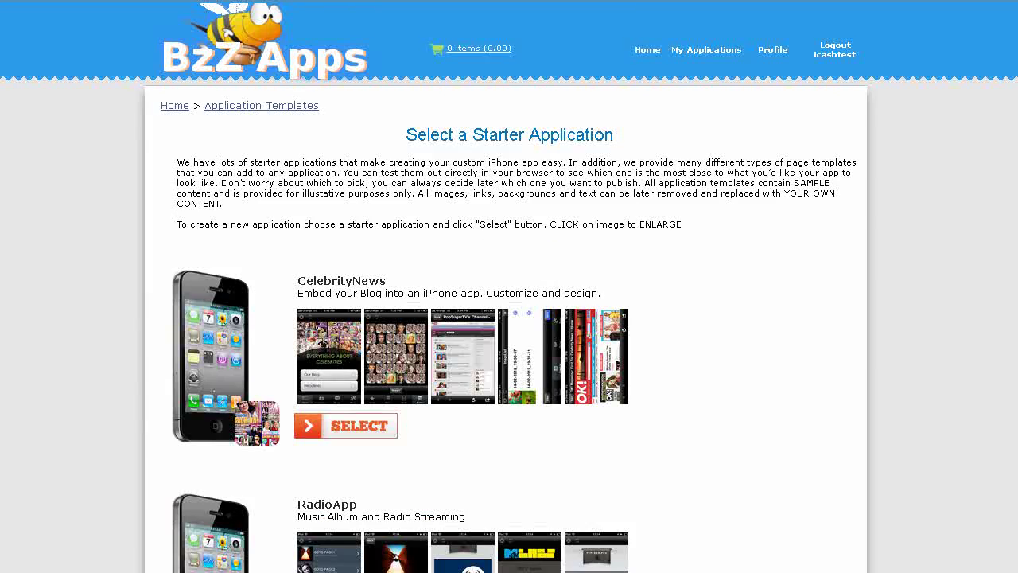
# Step: Find the MagazineStore template on page 6 of the starter templates and open its preview
pyautogui.scroll(-15, 509, 318)
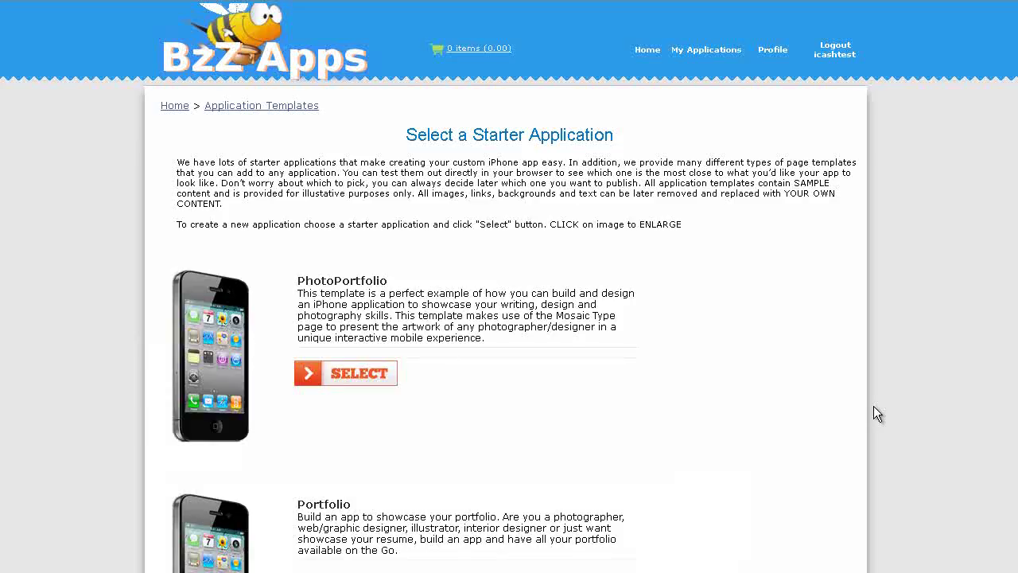
pyautogui.scroll(-15, 874, 410)
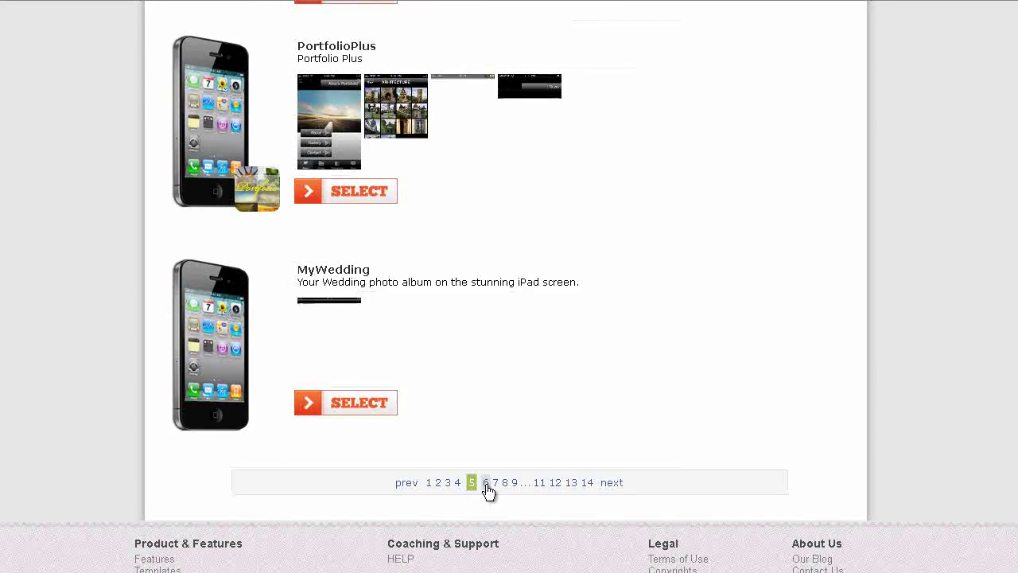
pyautogui.click(486, 489)
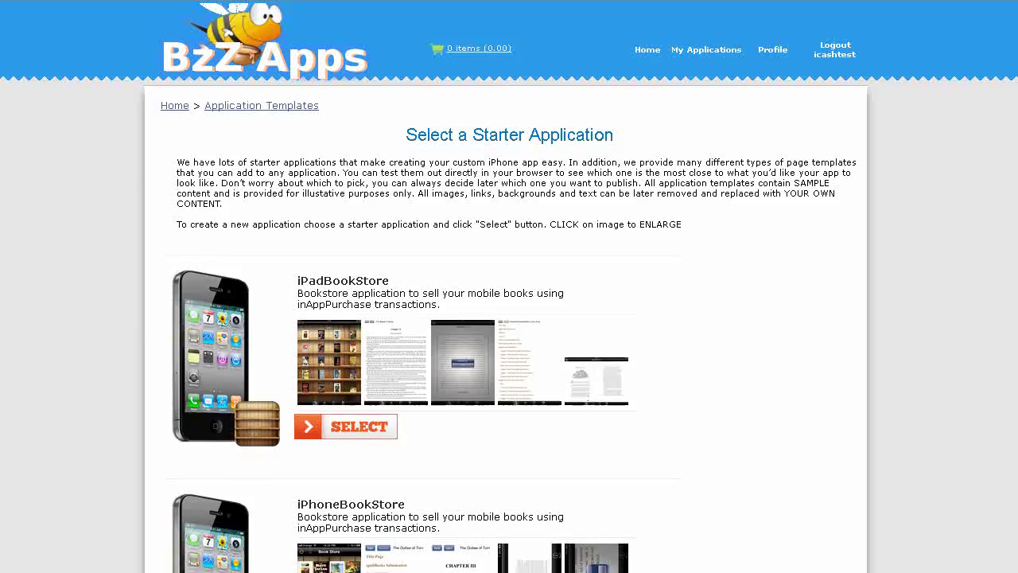
pyautogui.scroll(-9, 509, 286)
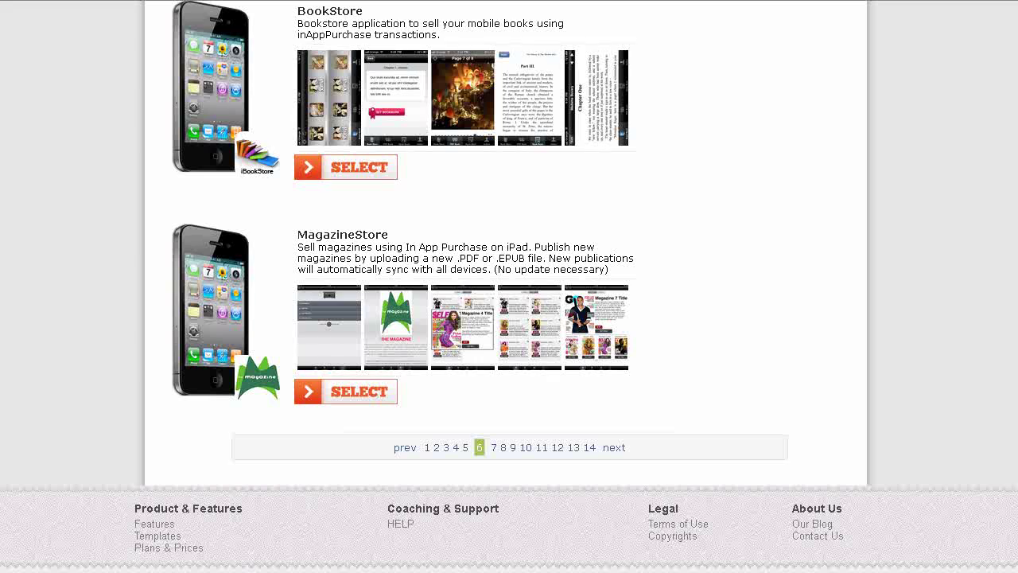
pyautogui.click(348, 393)
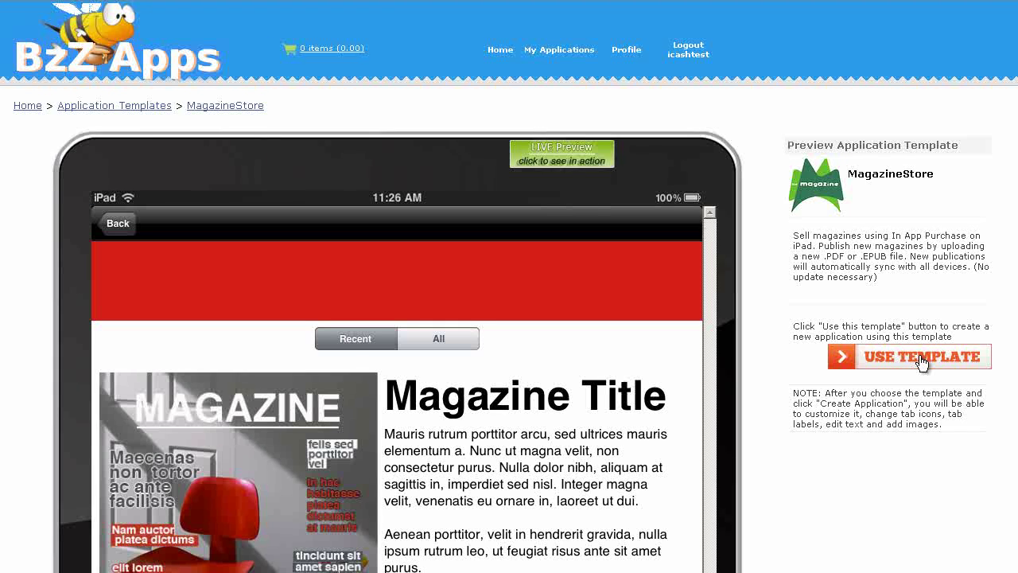
# Step: Create an app from the template named MagazineStoretest, skipping configuration for later
pyautogui.click(921, 359)
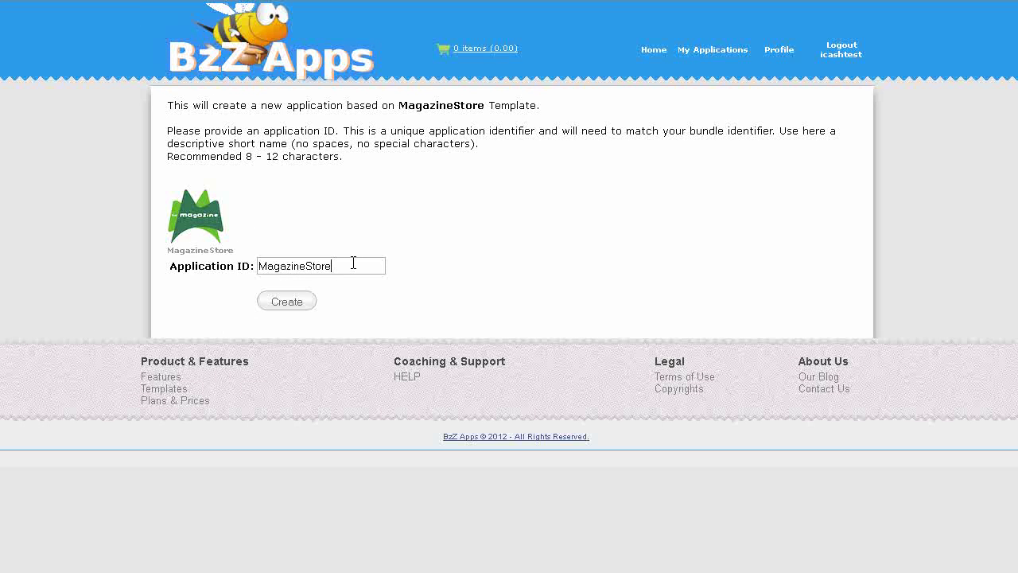
pyautogui.write('test')
pyautogui.click(287, 301)
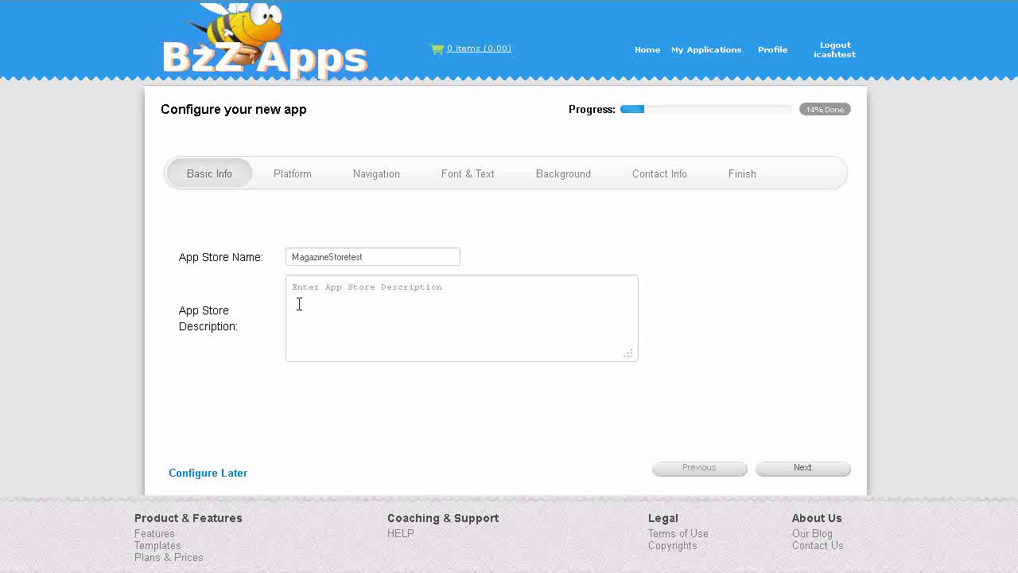
pyautogui.click(207, 473)
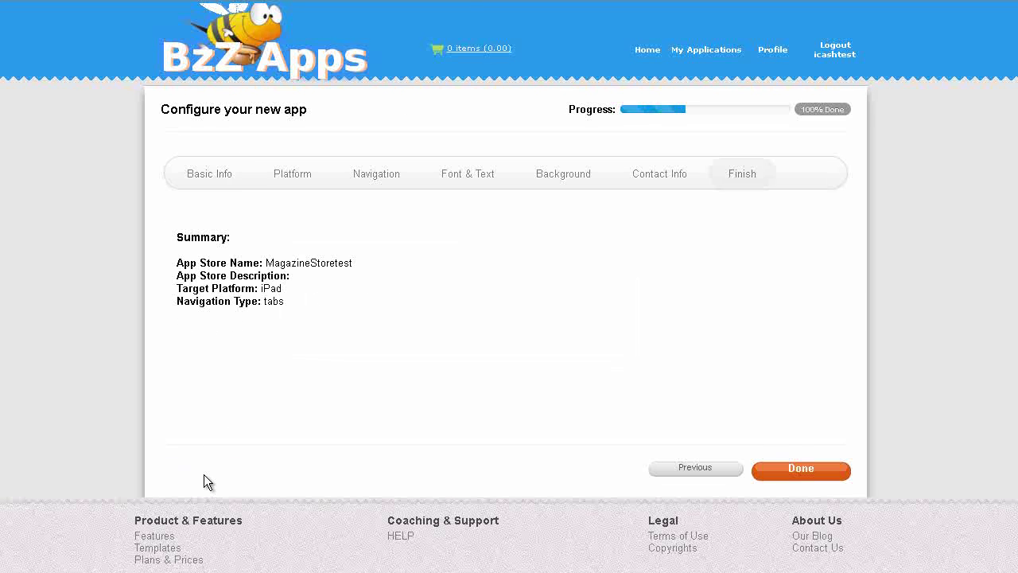
pyautogui.click(813, 477)
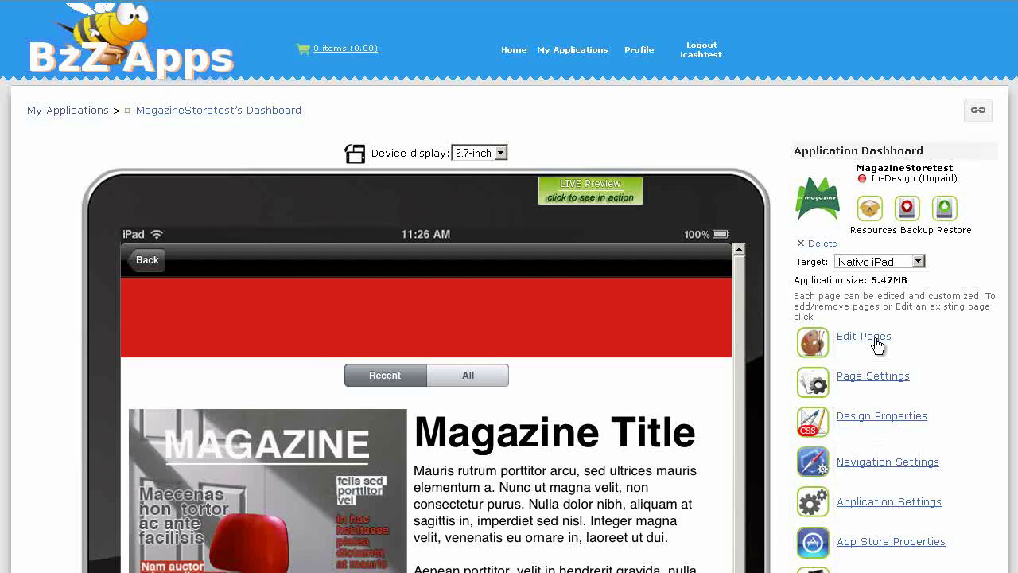
# Step: Open the app's page list and scroll through the tab1.html magazine store preview
pyautogui.click(876, 344)
pyautogui.scroll(-3, 993, 409)
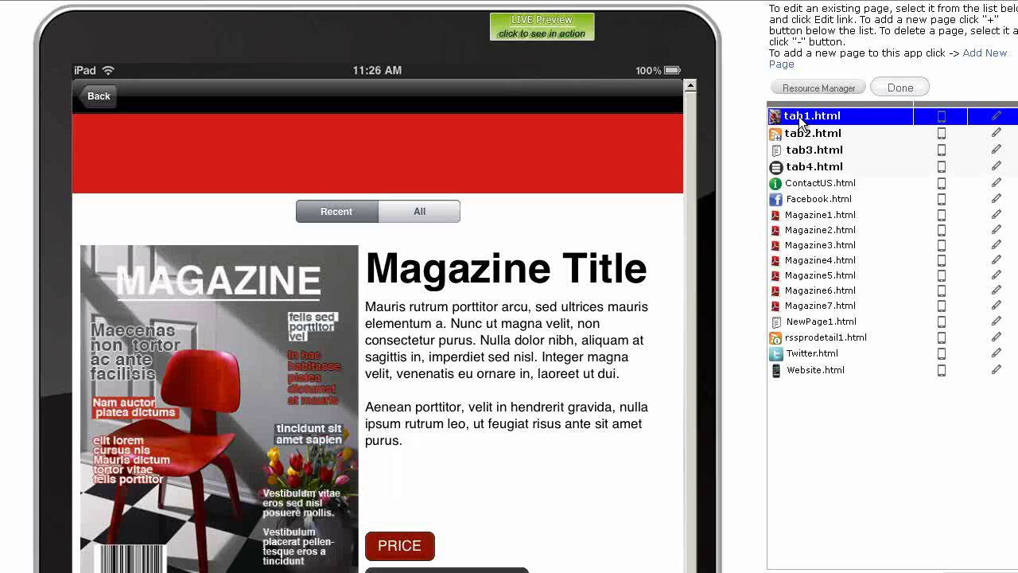
pyautogui.scroll(-2, 1013, 162)
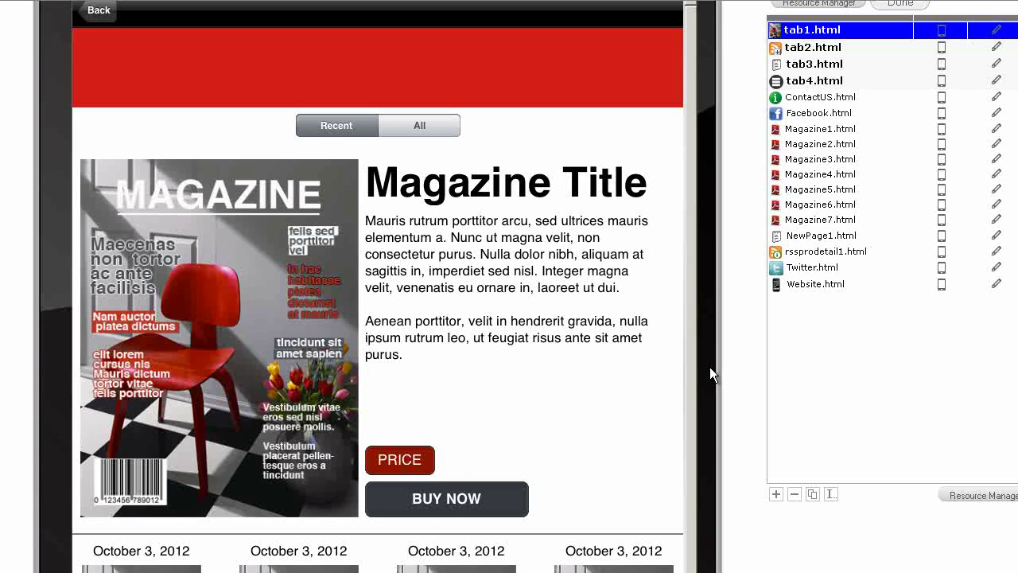
pyautogui.scroll(-5, 357, 360)
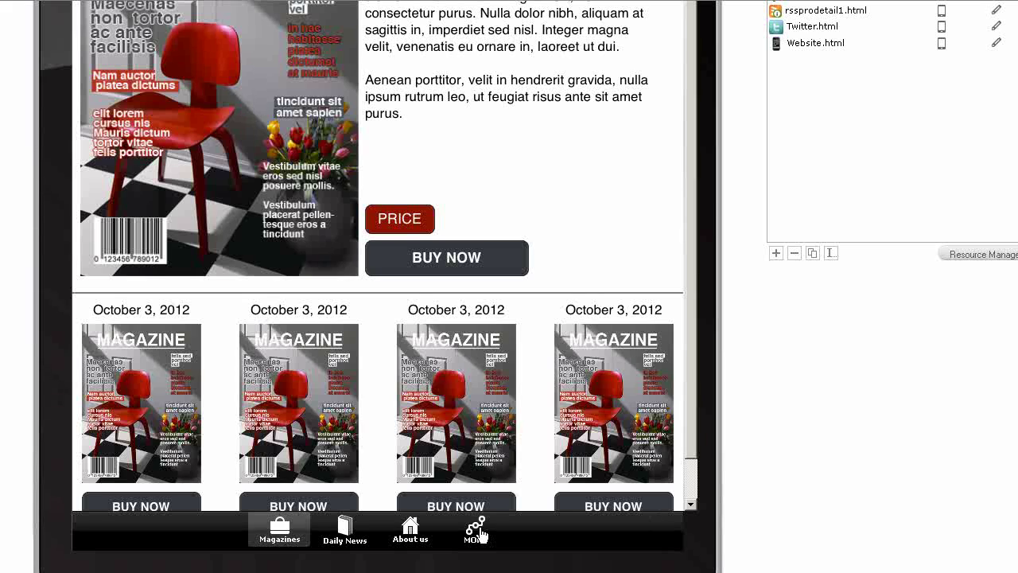
pyautogui.scroll(5, 483, 535)
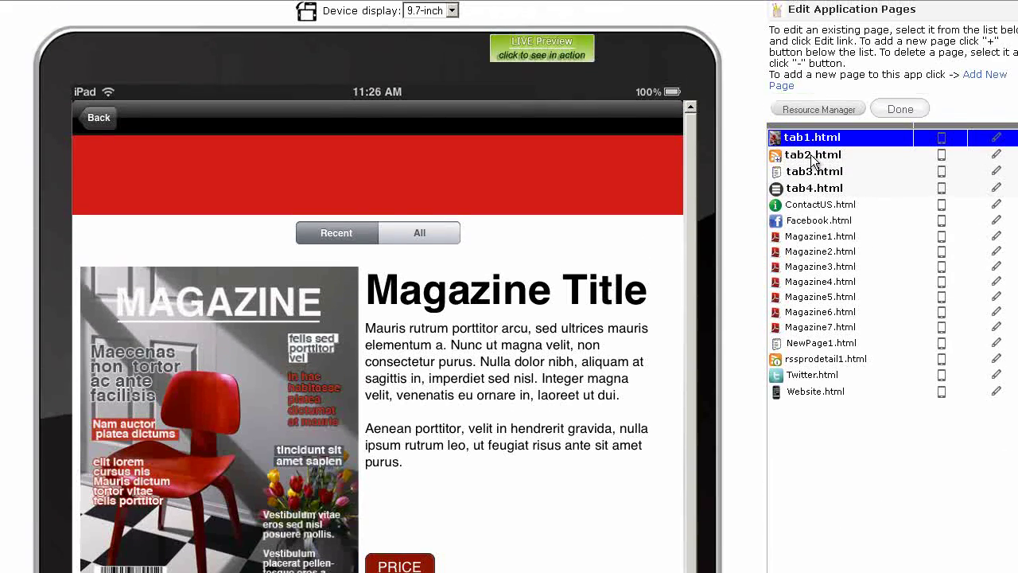
pyautogui.click(813, 155)
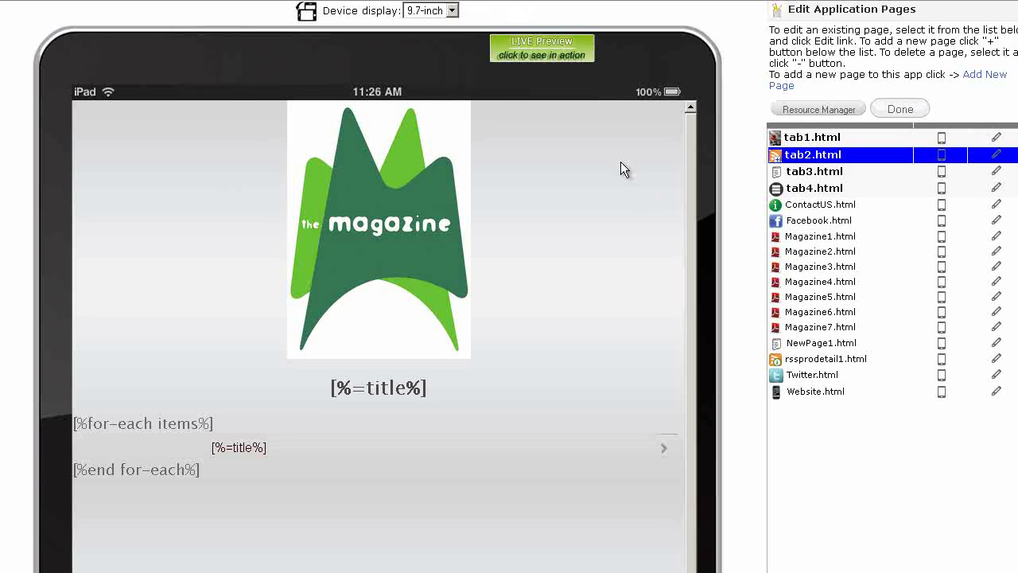
pyautogui.click(827, 178)
pyautogui.scroll(-1, 1004, 121)
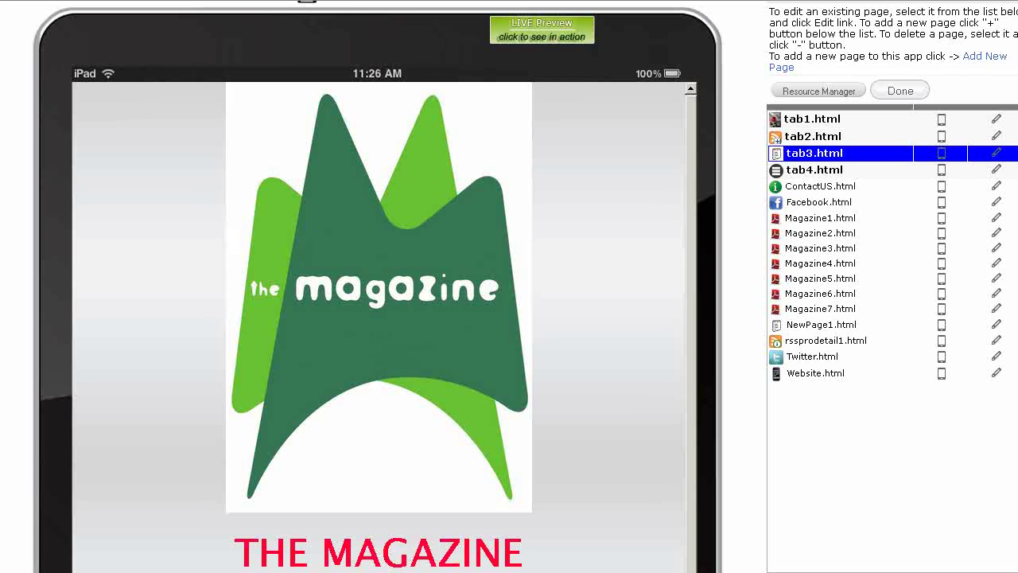
pyautogui.scroll(-4, 509, 287)
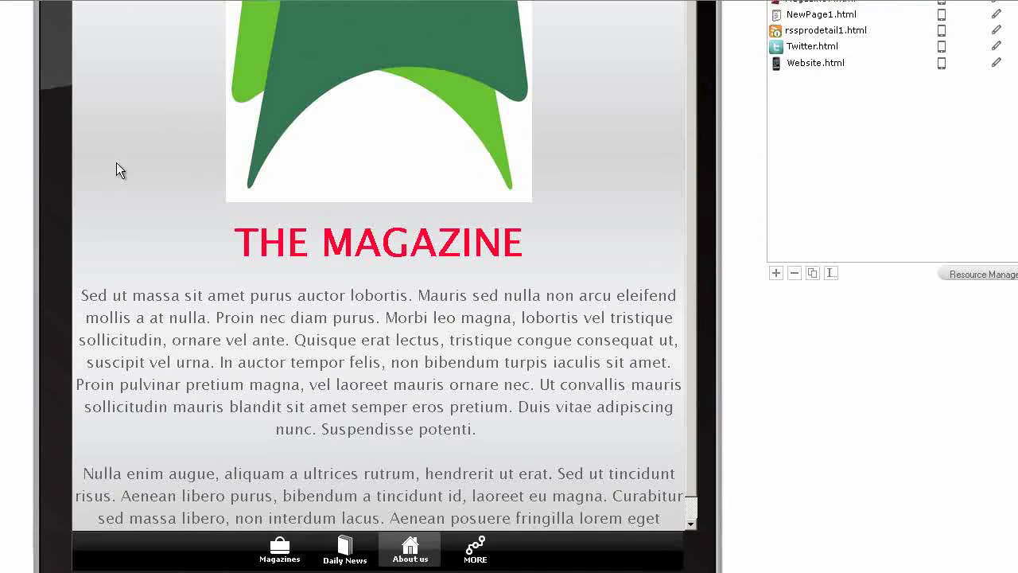
pyautogui.scroll(4, 465, 186)
pyautogui.click(809, 181)
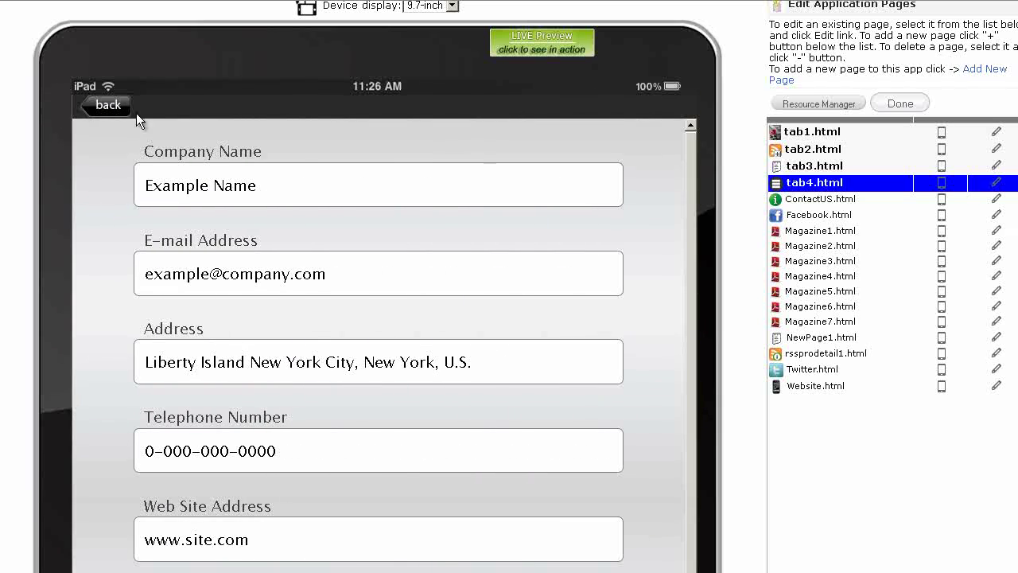
pyautogui.click(91, 108)
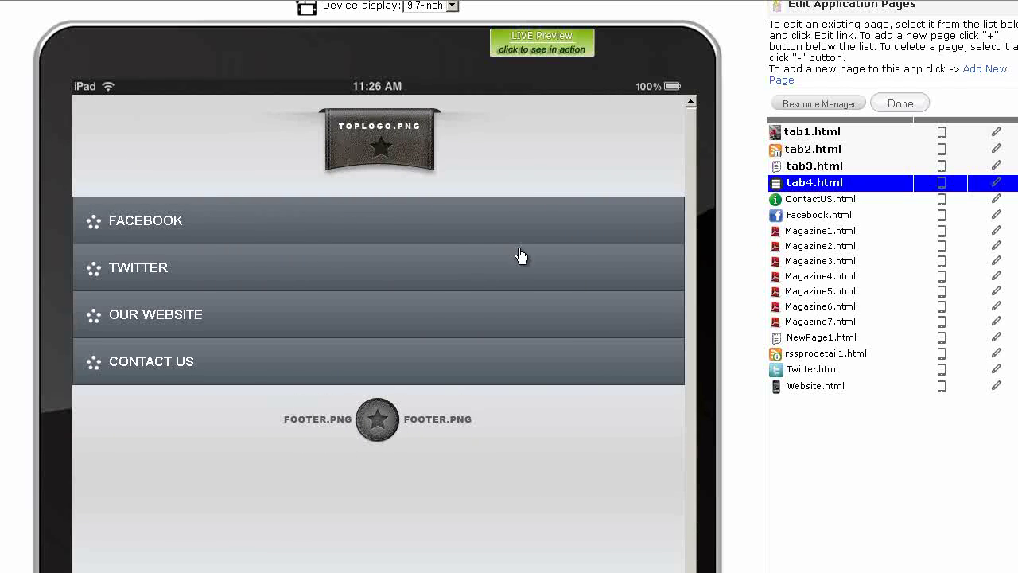
pyautogui.click(803, 135)
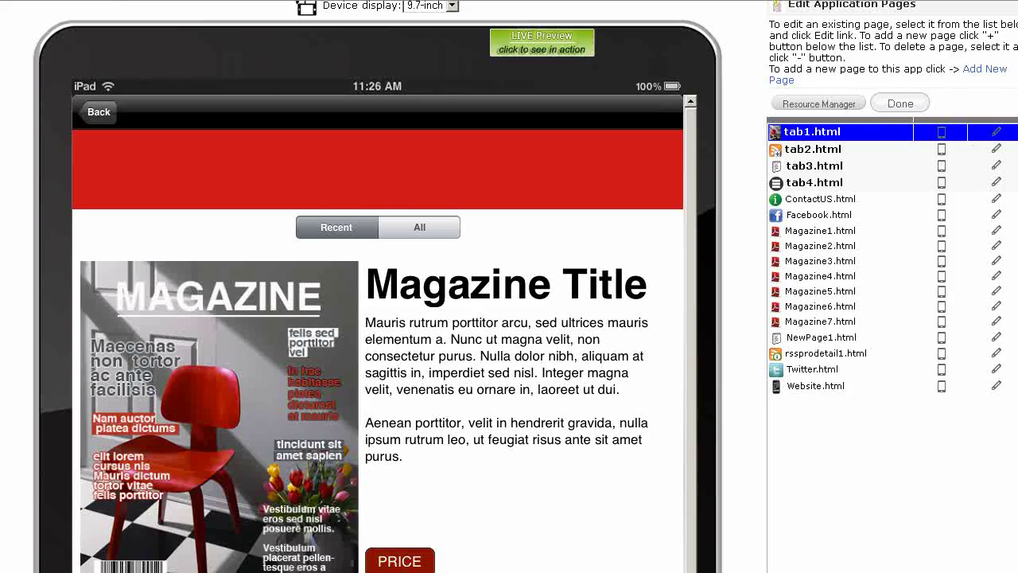
pyautogui.click(954, 132)
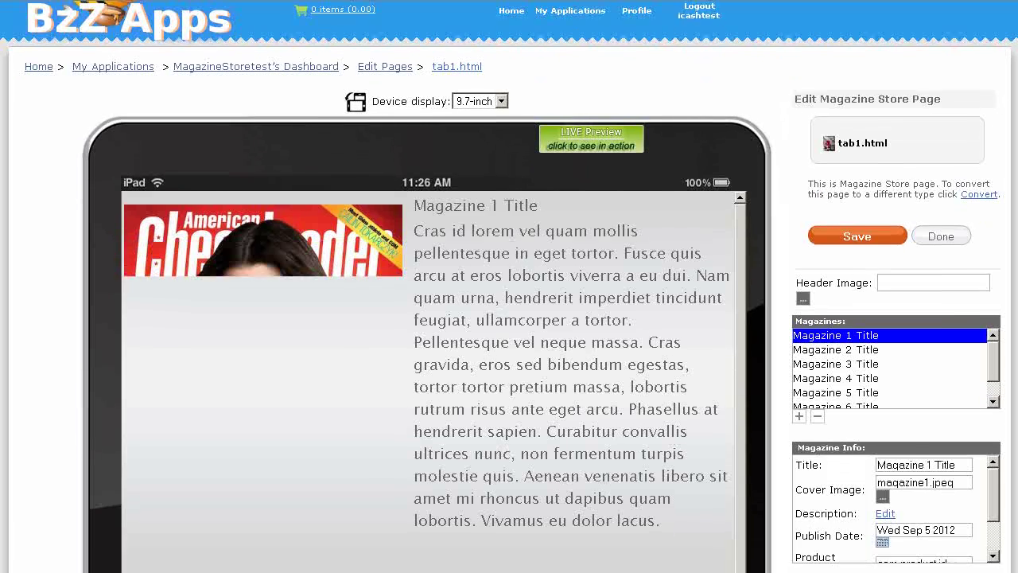
pyautogui.scroll(-2, 1014, 237)
pyautogui.scroll(-1, 1014, 237)
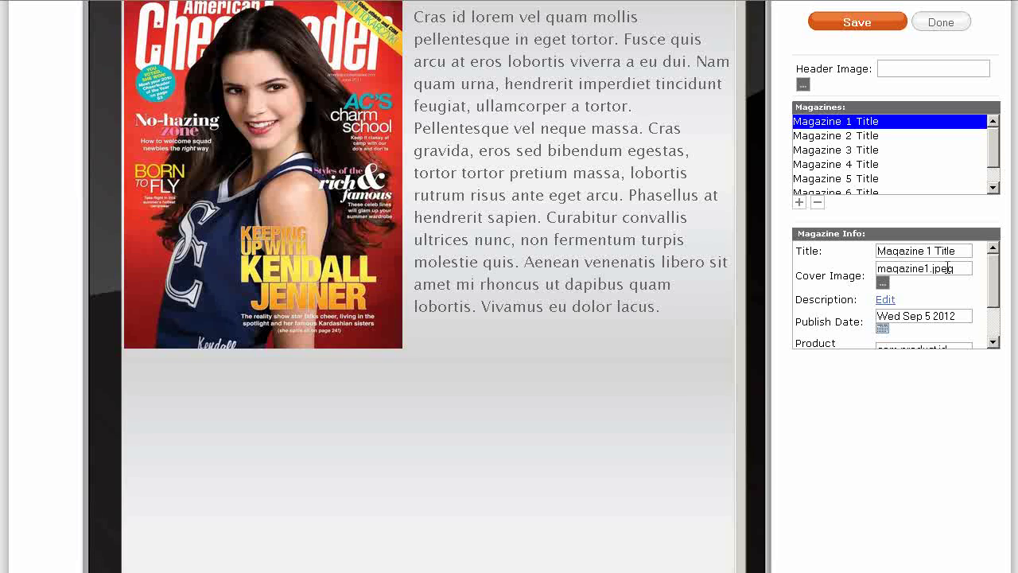
pyautogui.click(884, 300)
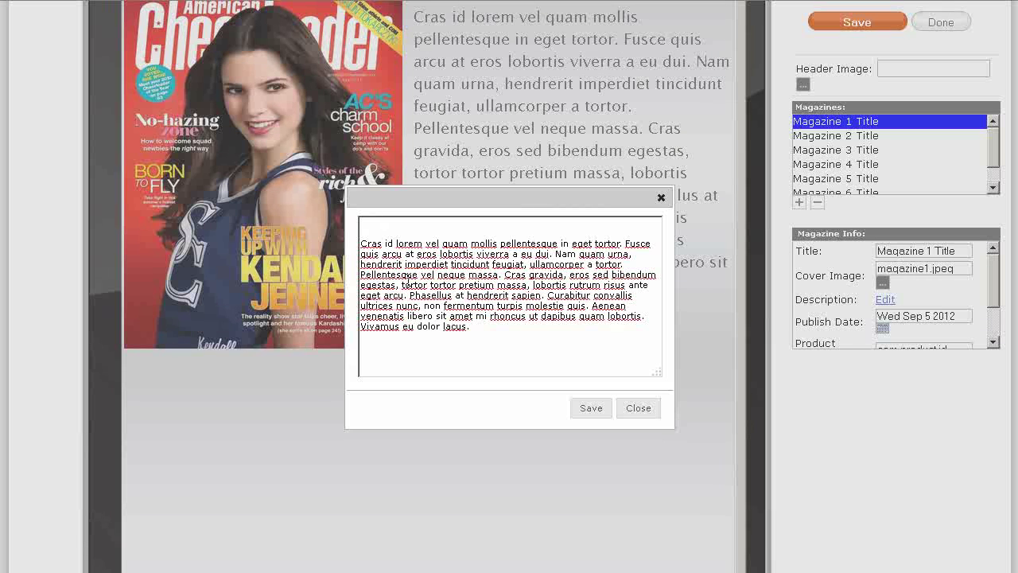
pyautogui.click(638, 408)
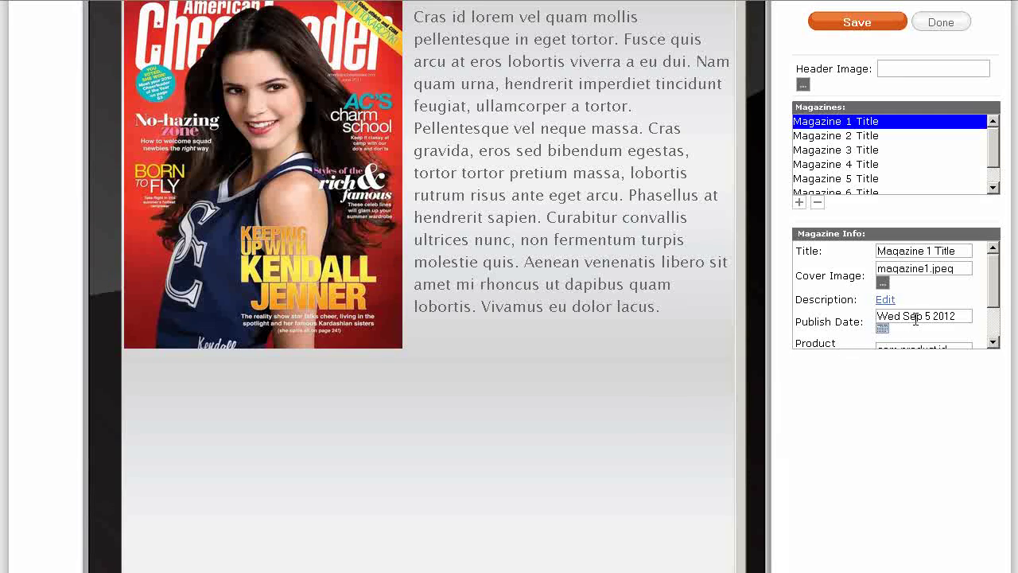
pyautogui.scroll(-1, 916, 318)
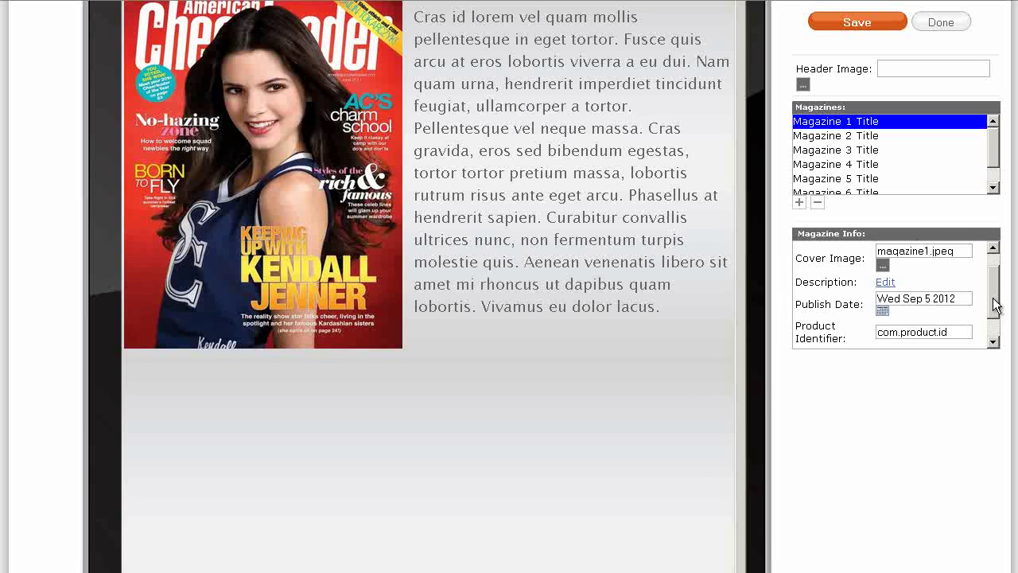
pyautogui.click(882, 303)
pyautogui.click(990, 458)
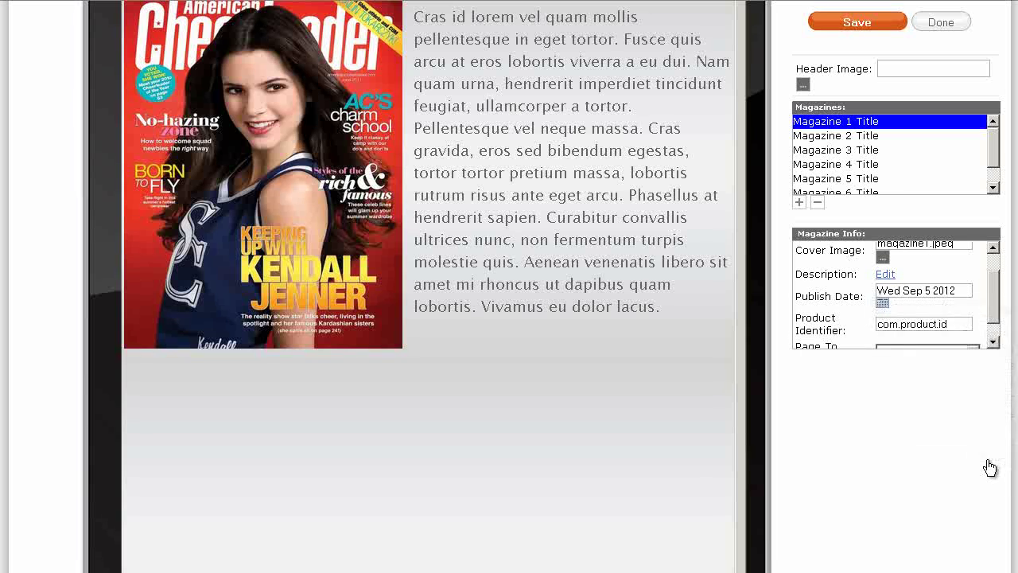
pyautogui.scroll(-1, 993, 323)
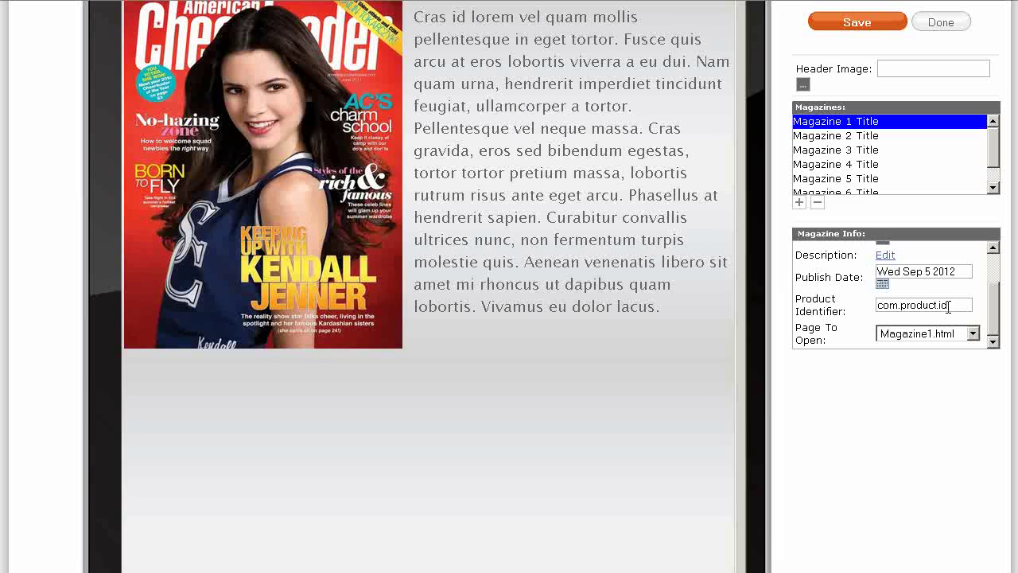
pyautogui.moveTo(958, 306); pyautogui.dragTo(859, 308)
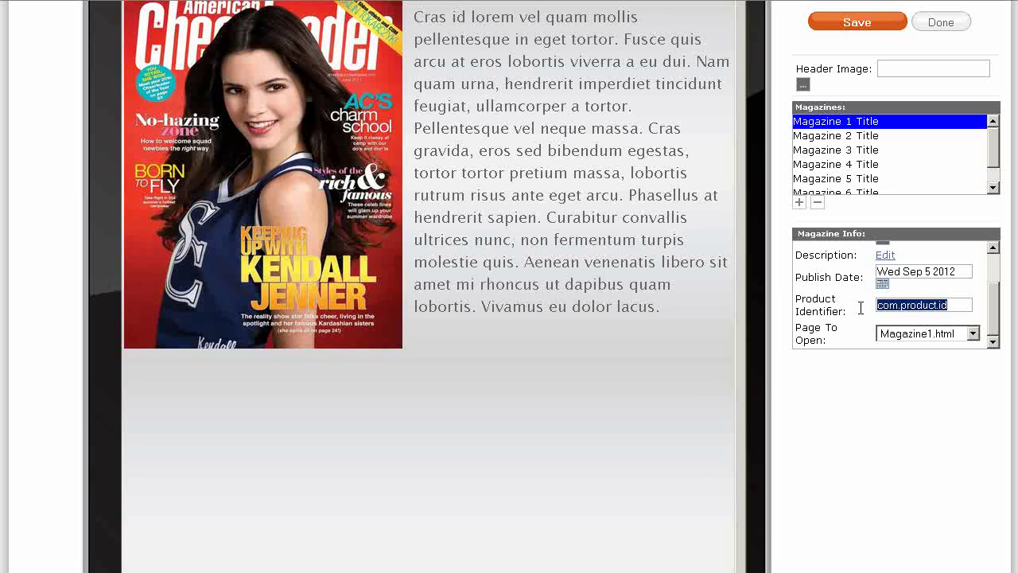
pyautogui.click(975, 336)
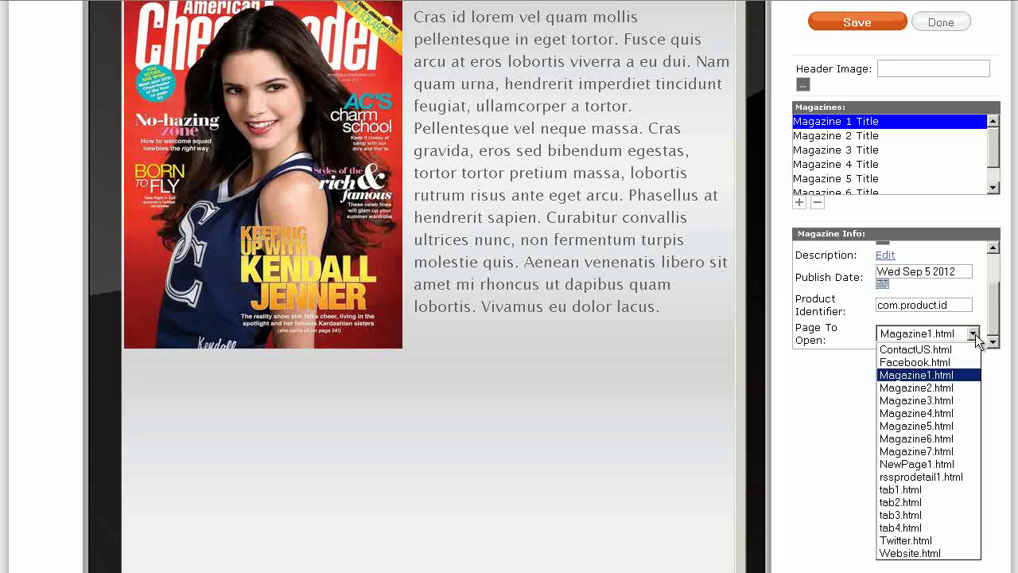
pyautogui.click(974, 336)
pyautogui.scroll(4, 993, 334)
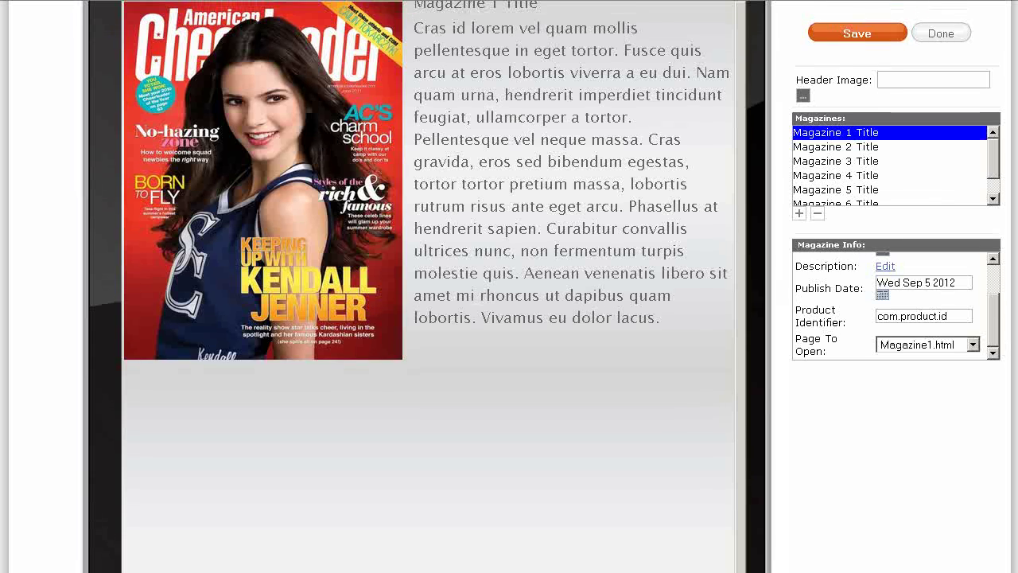
pyautogui.scroll(1, 993, 334)
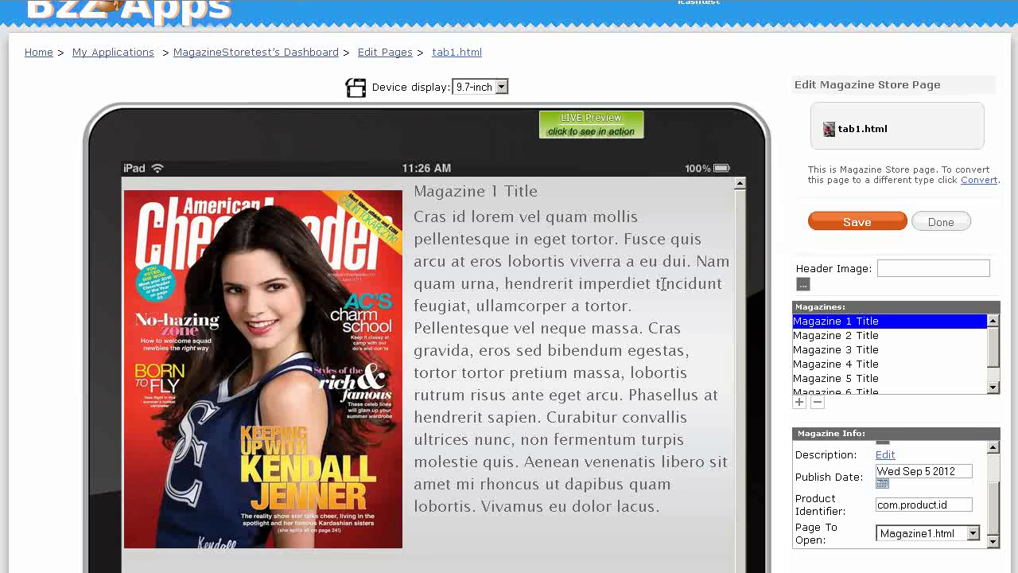
pyautogui.click(390, 53)
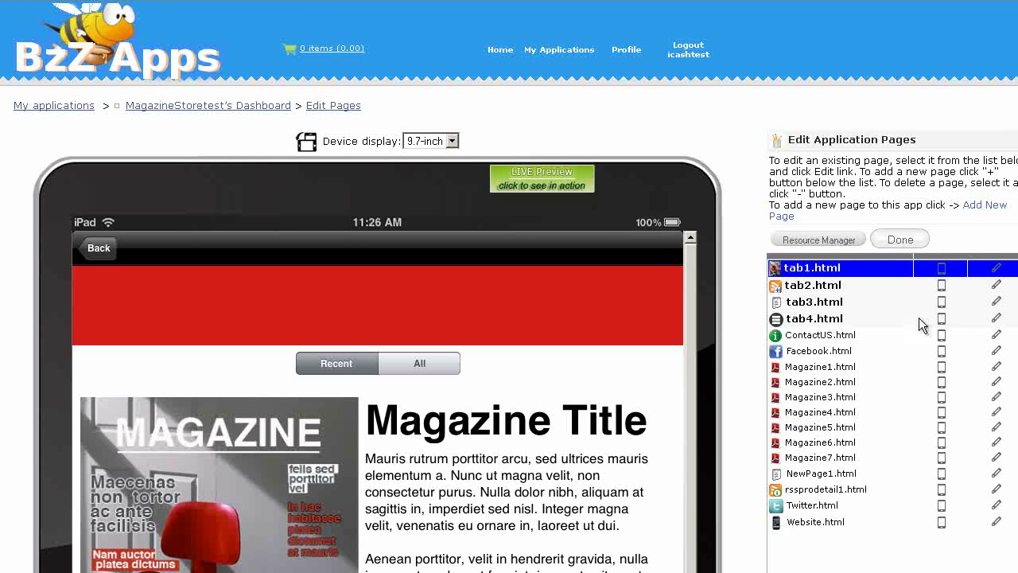
# Step: Add a 'Magazine 1' item to tab4.html's sidebar menu linking to Magazine1.html, and save
pyautogui.click(943, 321)
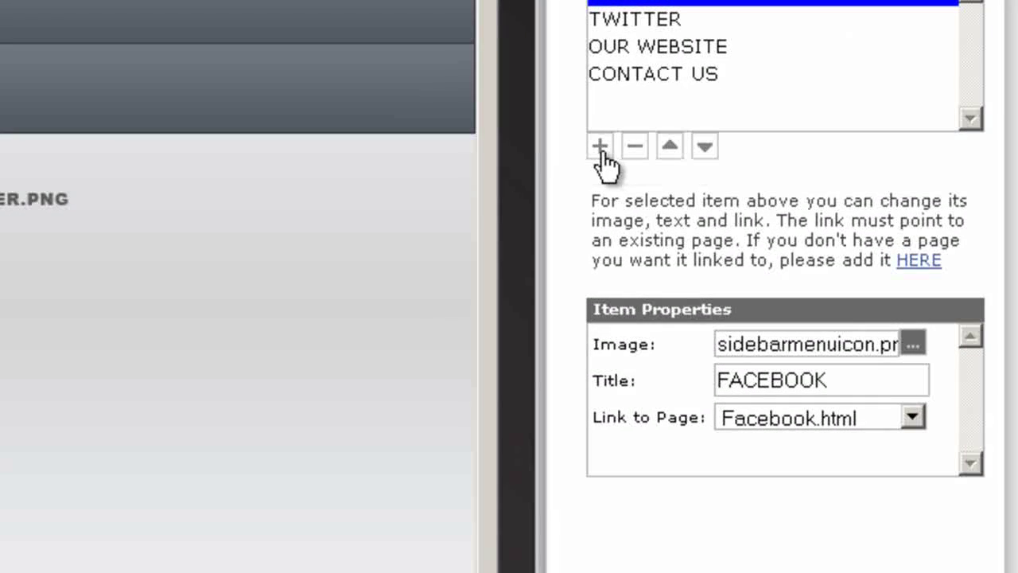
pyautogui.click(635, 177)
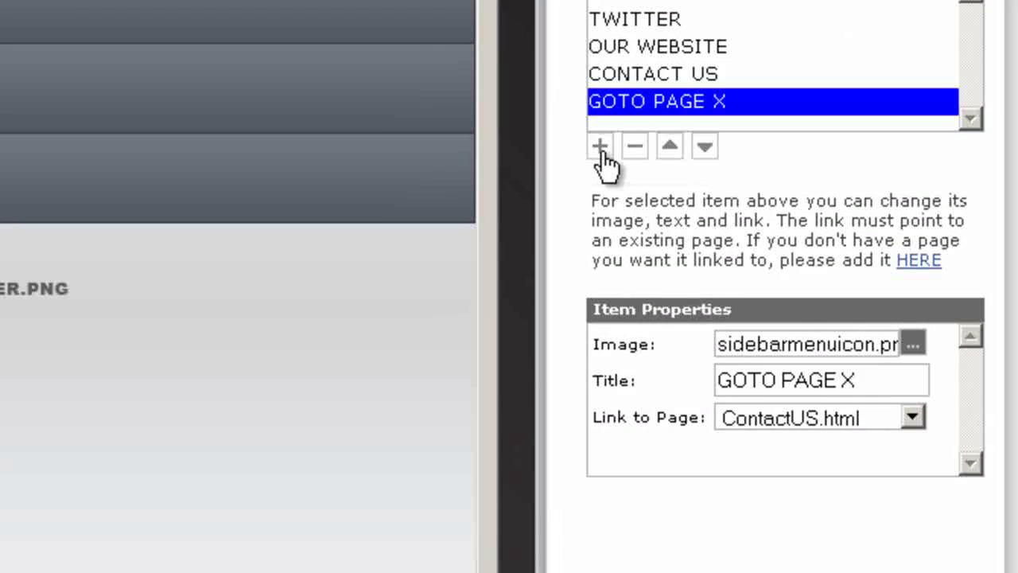
pyautogui.moveTo(882, 379); pyautogui.dragTo(629, 392)
pyautogui.write('M')
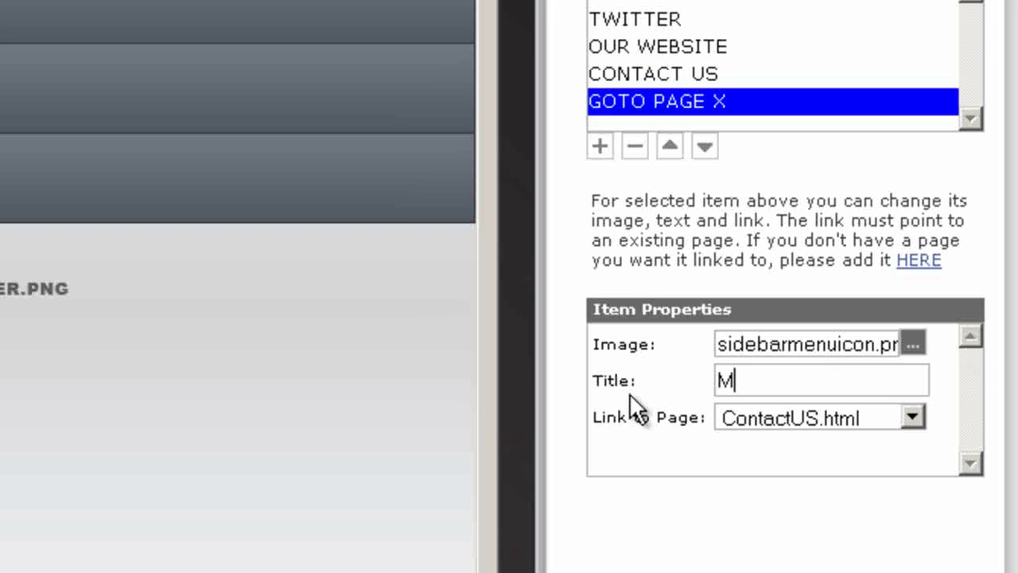
pyautogui.write('agazine 1')
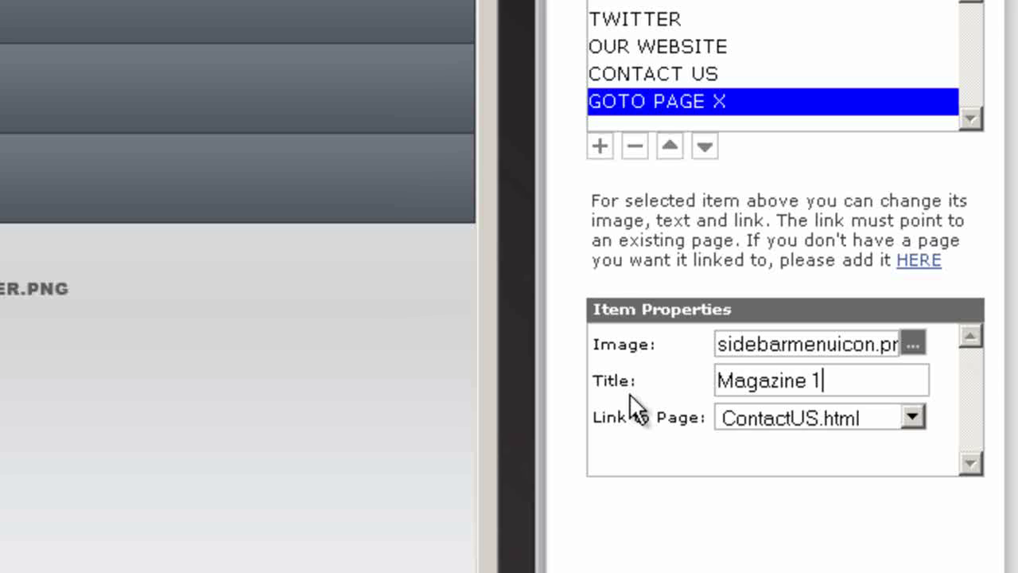
pyautogui.click(911, 416)
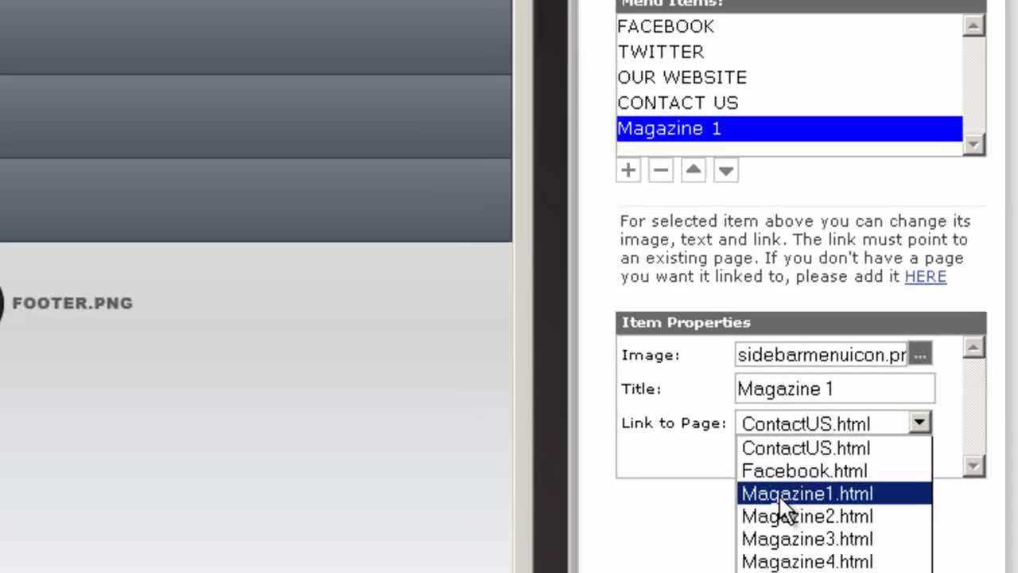
pyautogui.click(761, 493)
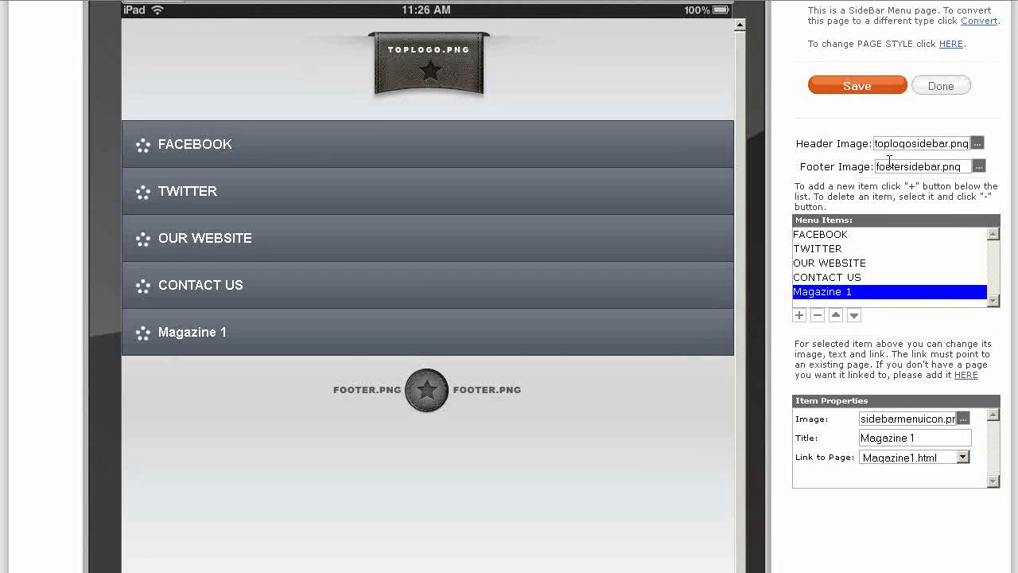
pyautogui.click(839, 92)
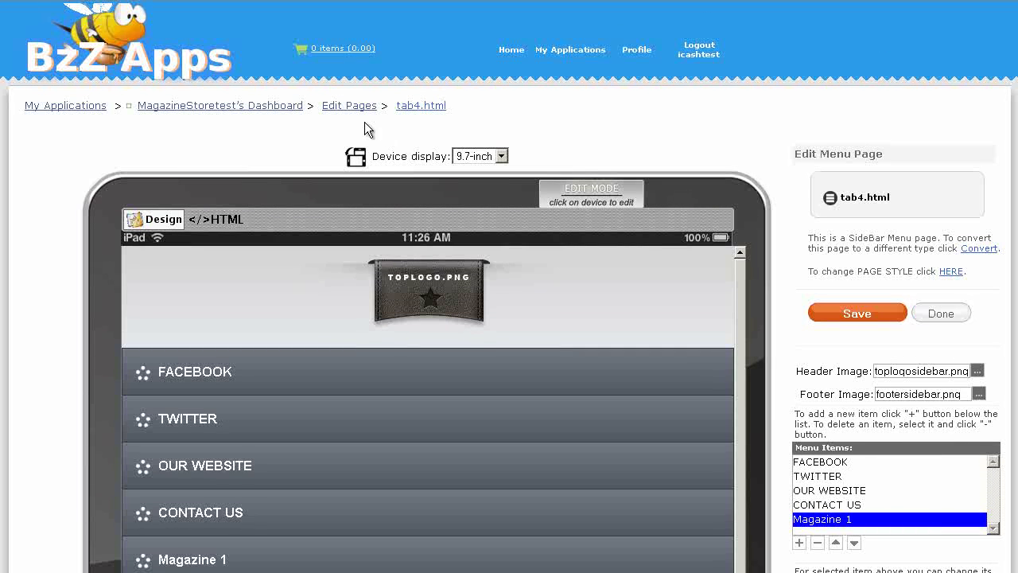
# Step: Open Magazine1.html from the page list and start converting it to another page type
pyautogui.click(354, 114)
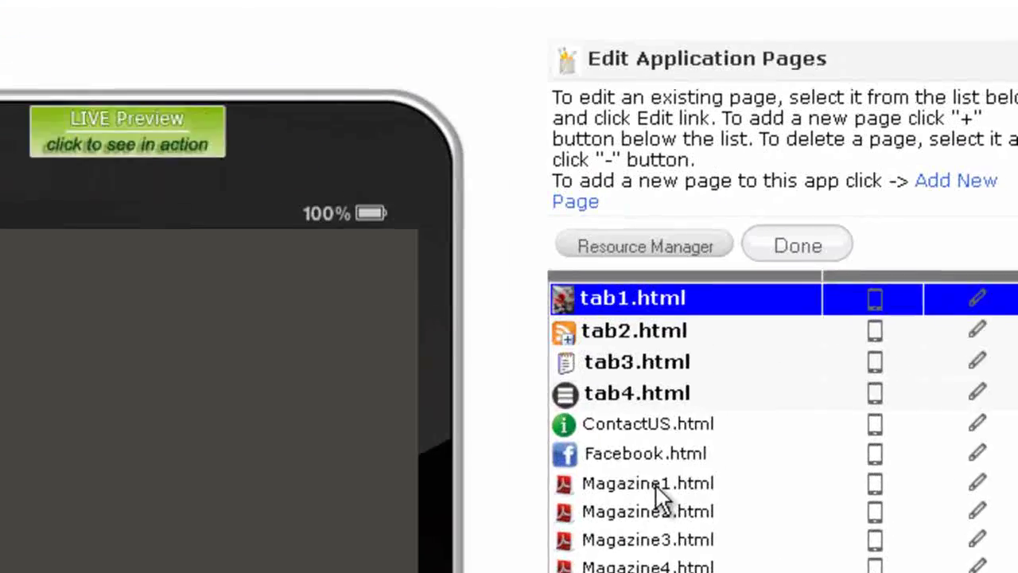
pyautogui.click(842, 370)
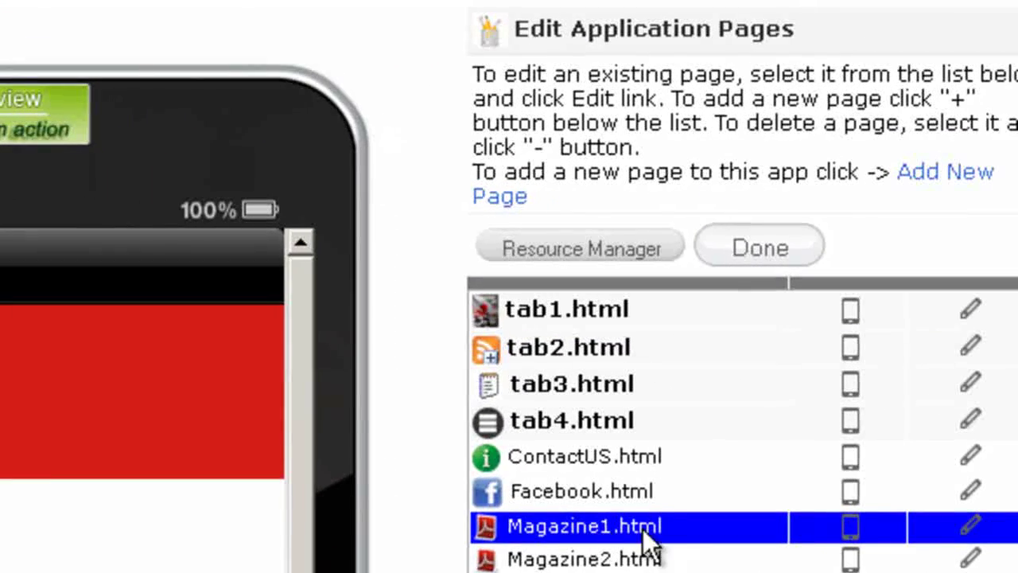
pyautogui.click(849, 531)
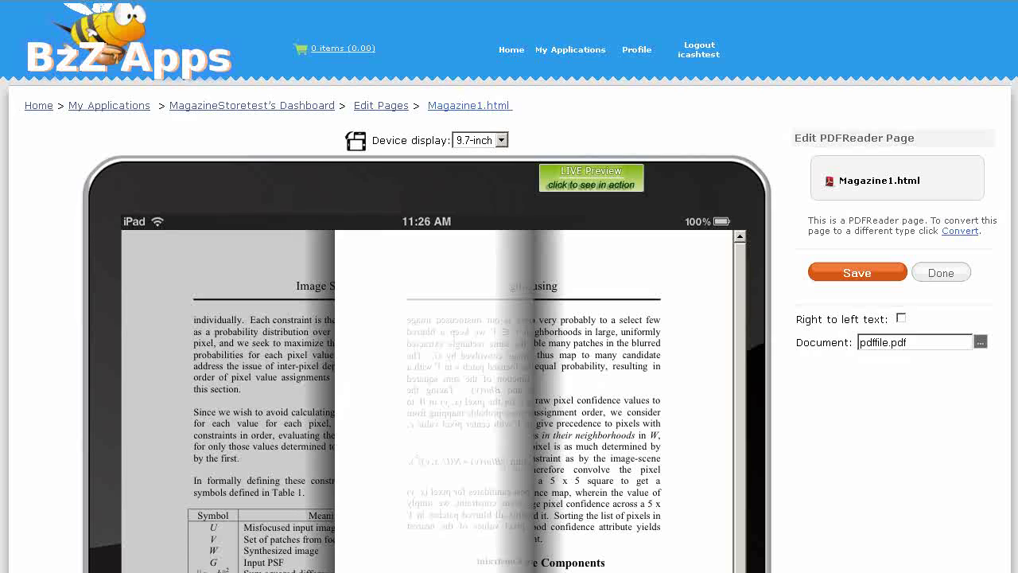
pyautogui.click(959, 231)
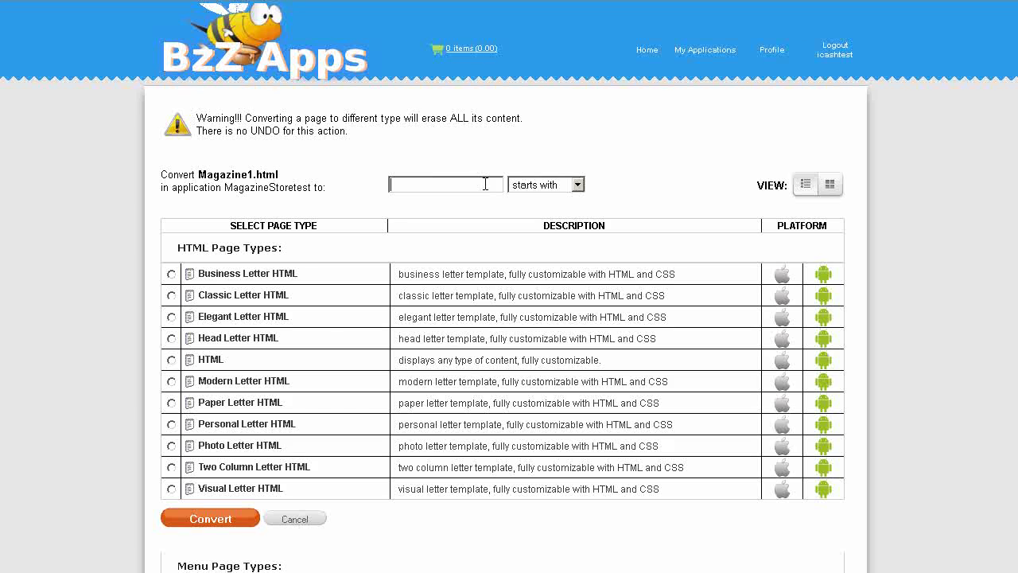
# Step: Filter the page types by 'pdf' and select PDFEditor
pyautogui.write('pdf')
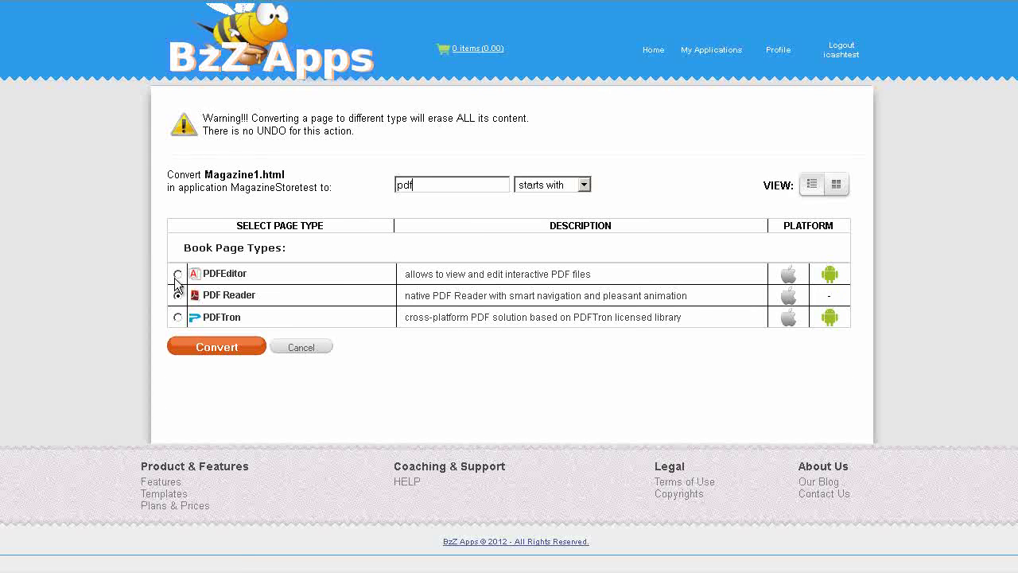
pyautogui.moveTo(216, 280)
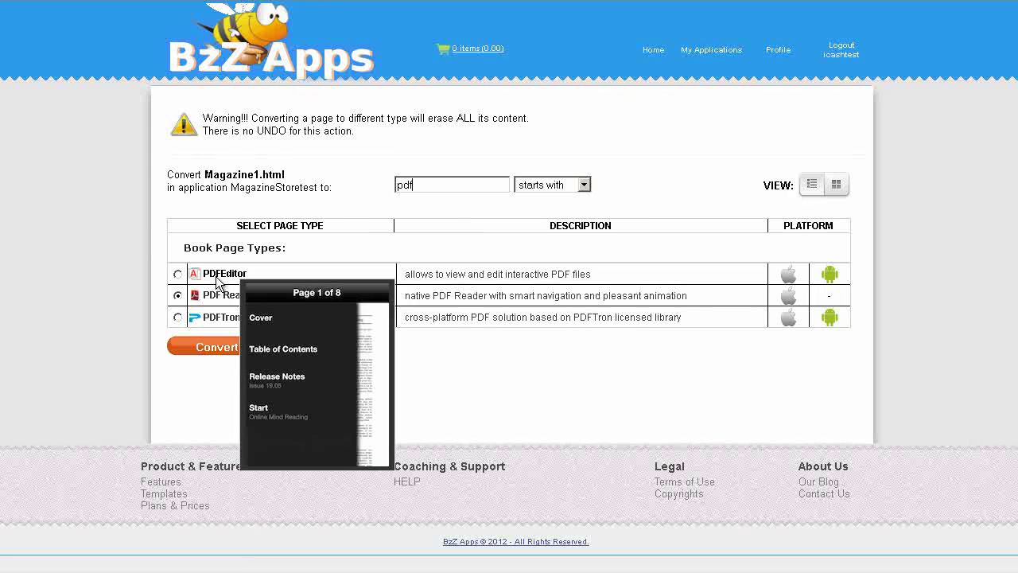
pyautogui.moveTo(221, 300)
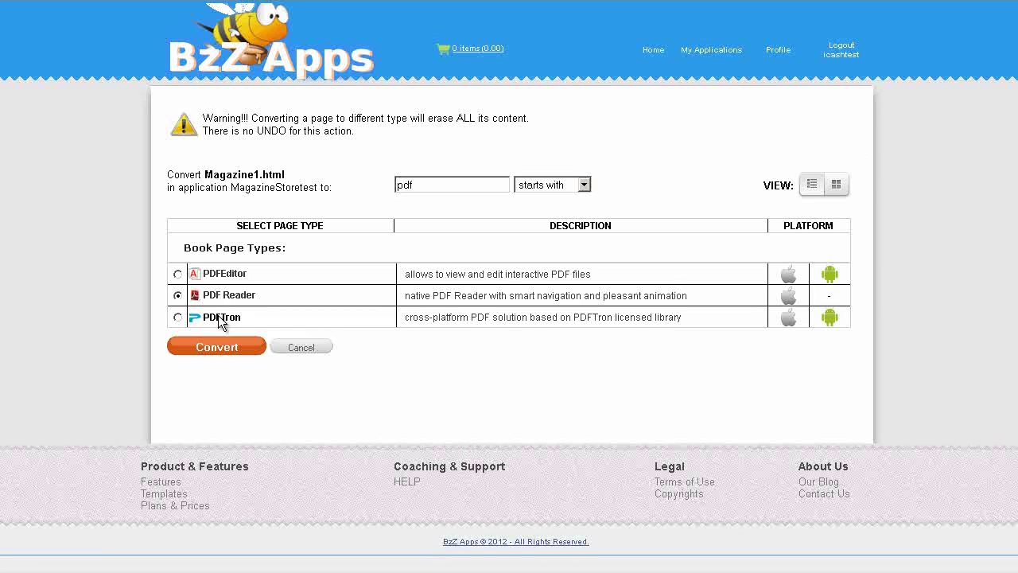
pyautogui.moveTo(221, 321)
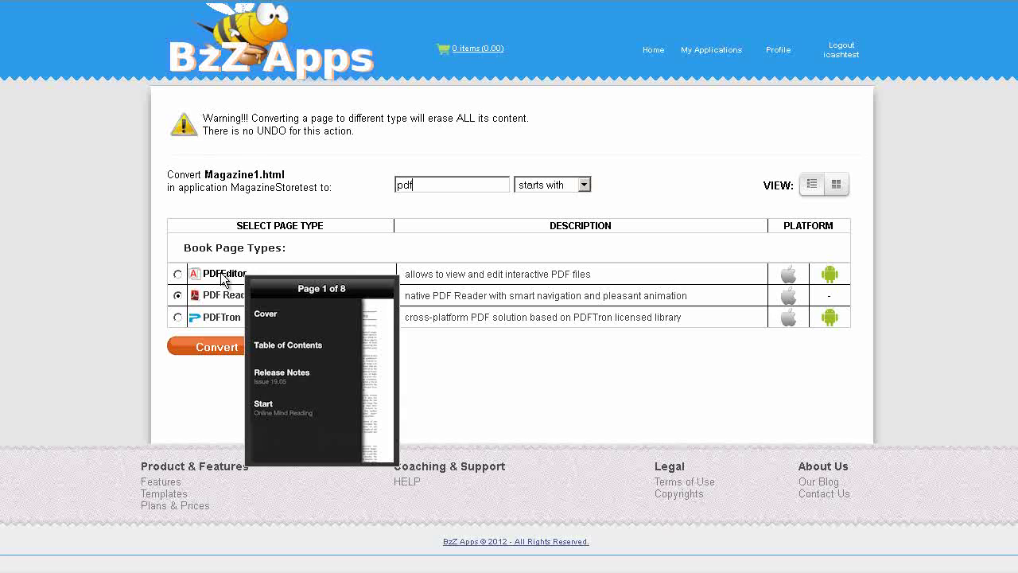
pyautogui.click(177, 275)
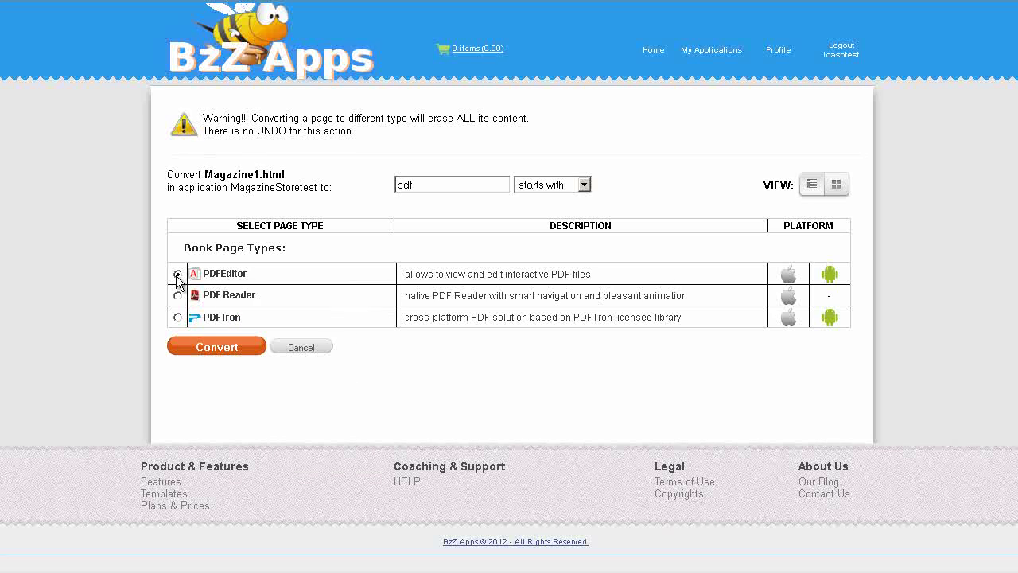
# Step: Convert to PDFEditor, then upload iCash-Secrets-Revealed.pdf from icashtest and set it as the page's PDF
pyautogui.click(220, 348)
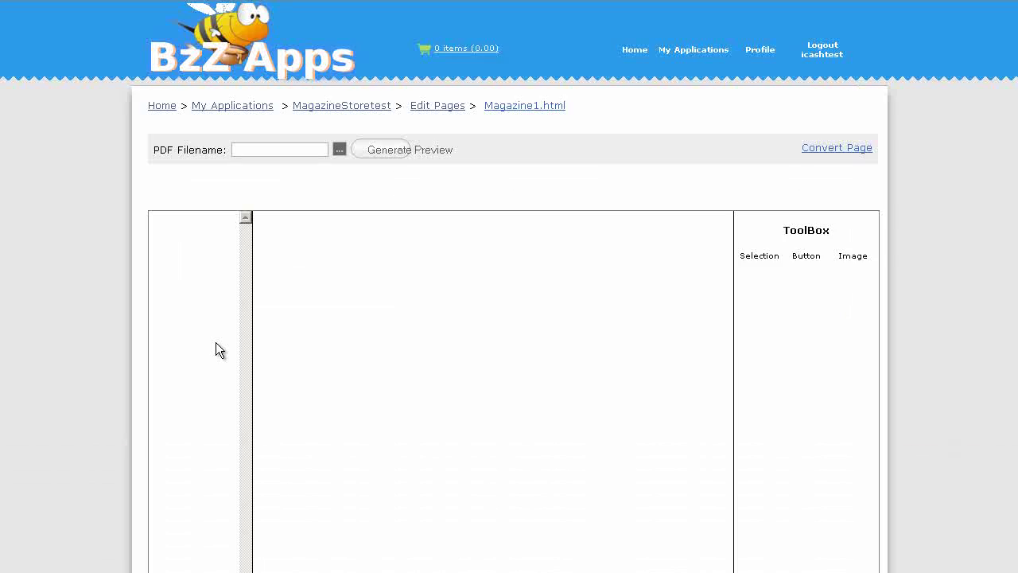
pyautogui.click(339, 151)
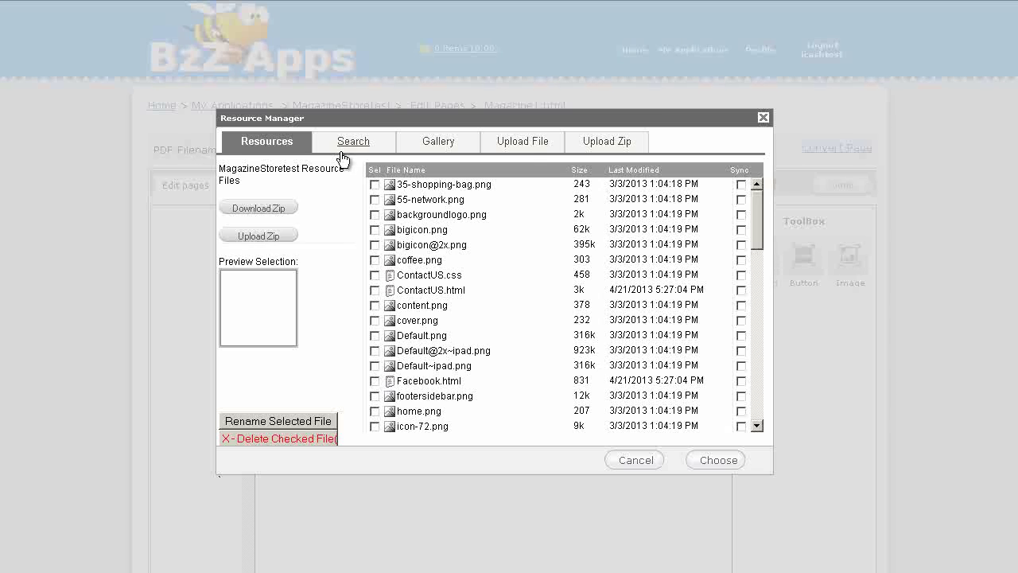
pyautogui.click(521, 143)
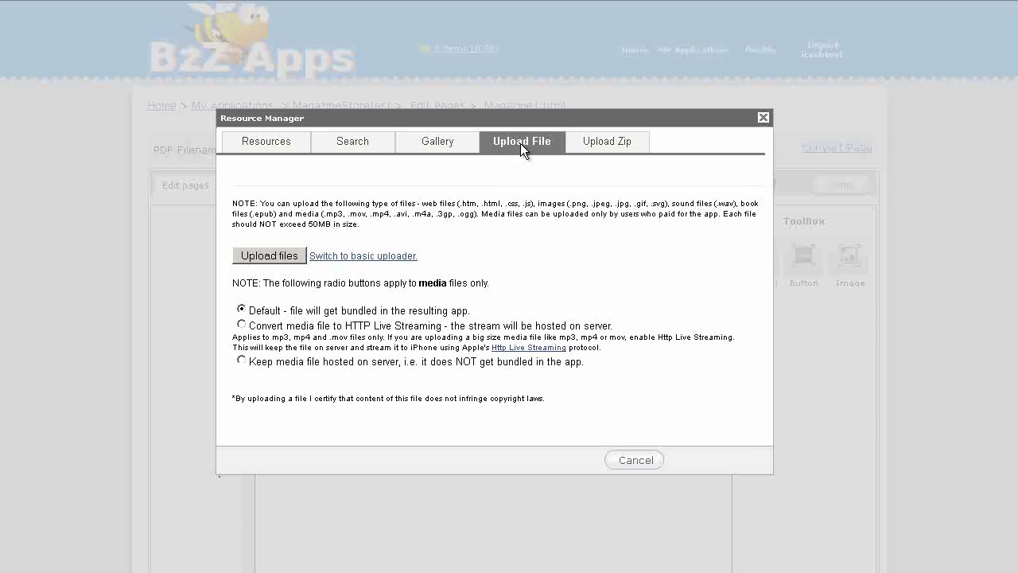
pyautogui.click(269, 256)
pyautogui.click(339, 182)
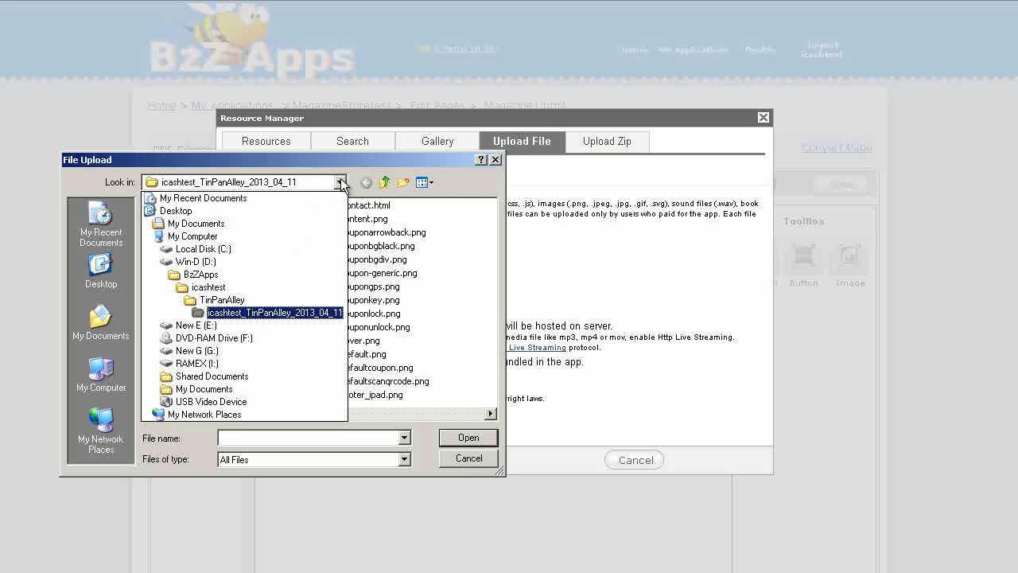
pyautogui.click(231, 285)
pyautogui.click(219, 394)
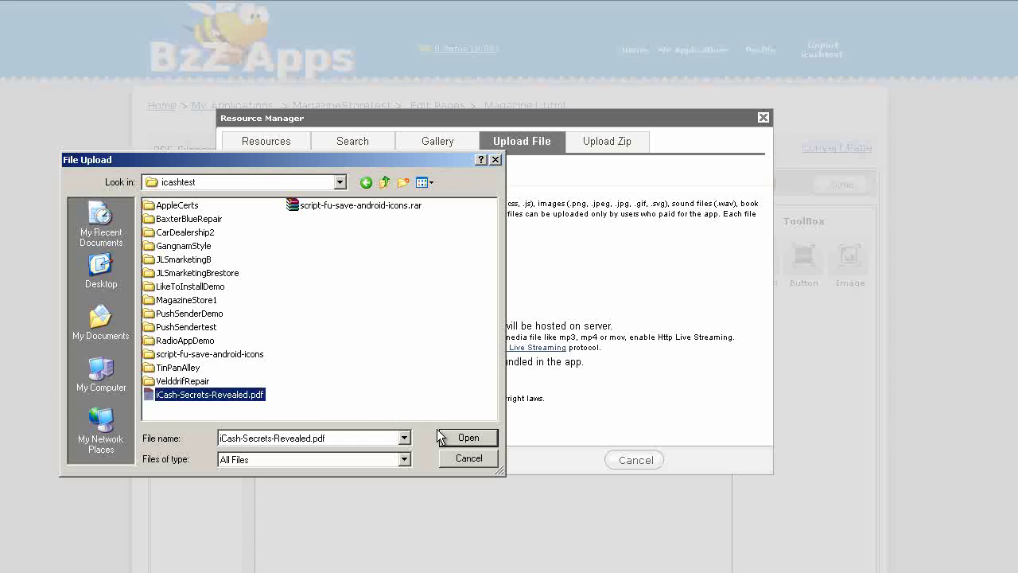
pyautogui.click(461, 436)
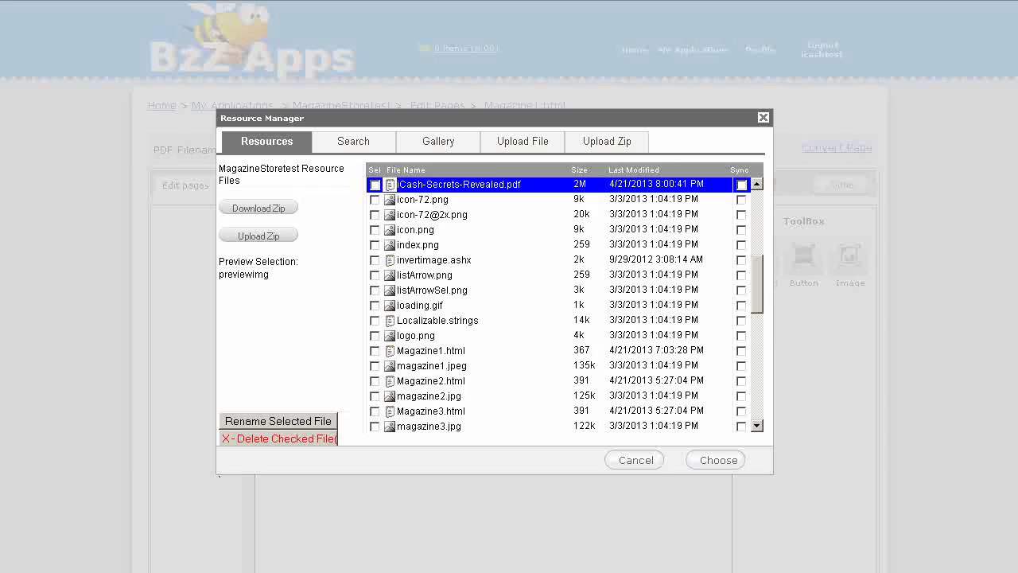
pyautogui.click(715, 461)
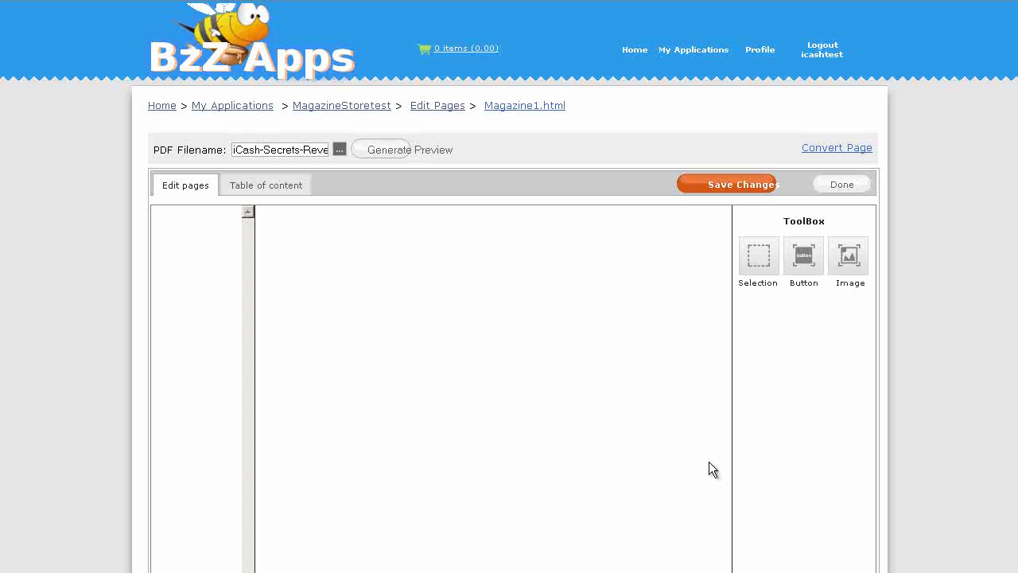
# Step: Generate the PDF page previews and draw Box 1 over the cover title, labelled 'Call to action'
pyautogui.click(381, 152)
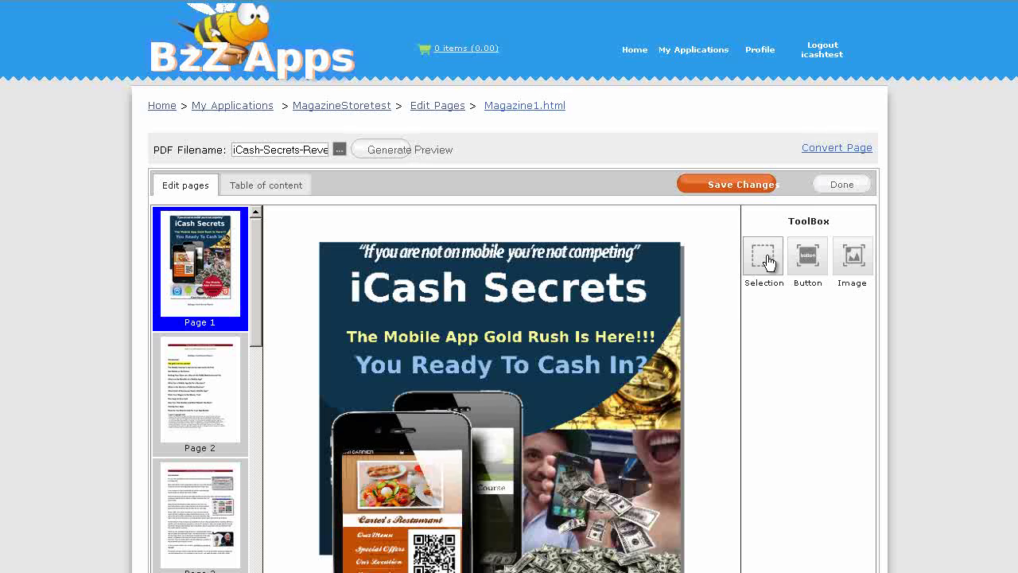
pyautogui.click(861, 259)
pyautogui.moveTo(319, 239); pyautogui.dragTo(683, 321)
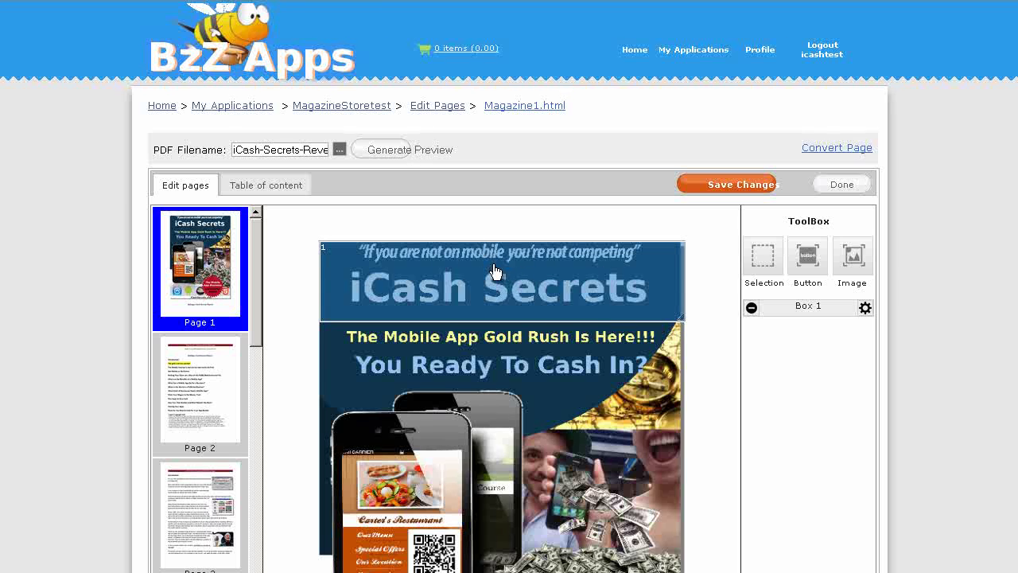
pyautogui.click(865, 308)
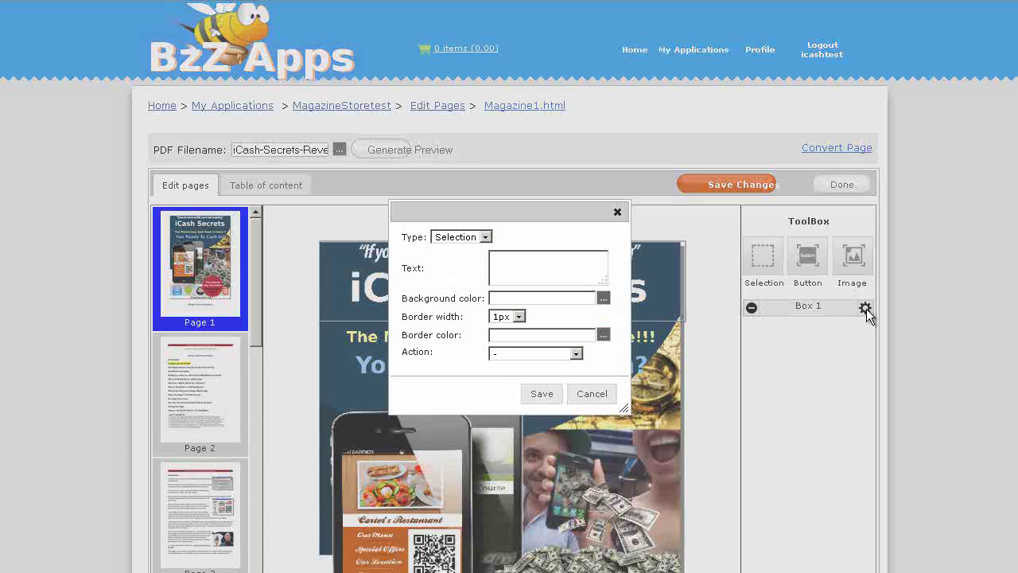
pyautogui.click(553, 271)
pyautogui.write('Call to action')
# Step: Give the box a blue #4663A8 background and a 4px dark red #2D0808 border
pyautogui.click(604, 299)
pyautogui.click(756, 273)
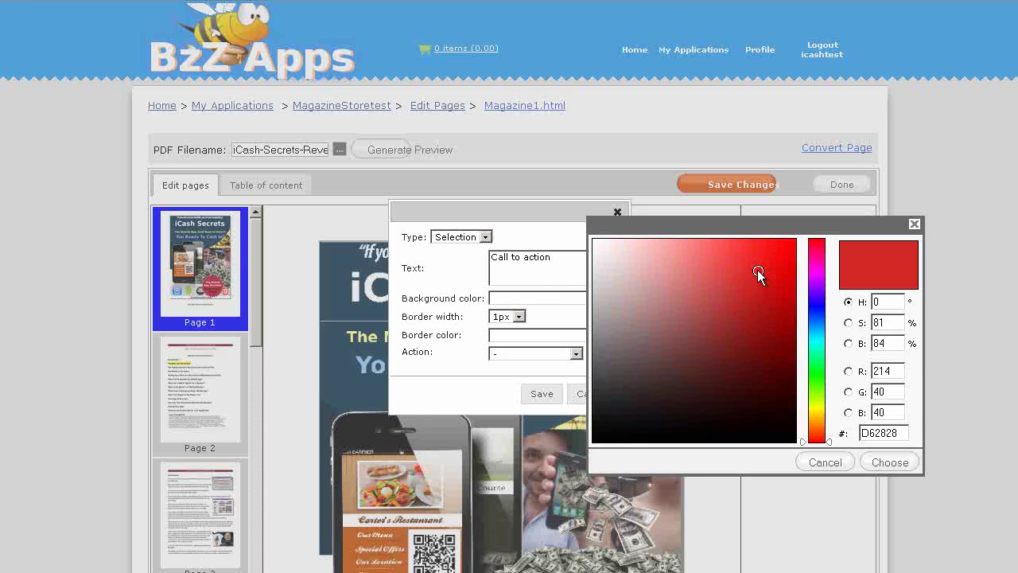
pyautogui.click(718, 302)
pyautogui.click(710, 308)
pyautogui.click(817, 316)
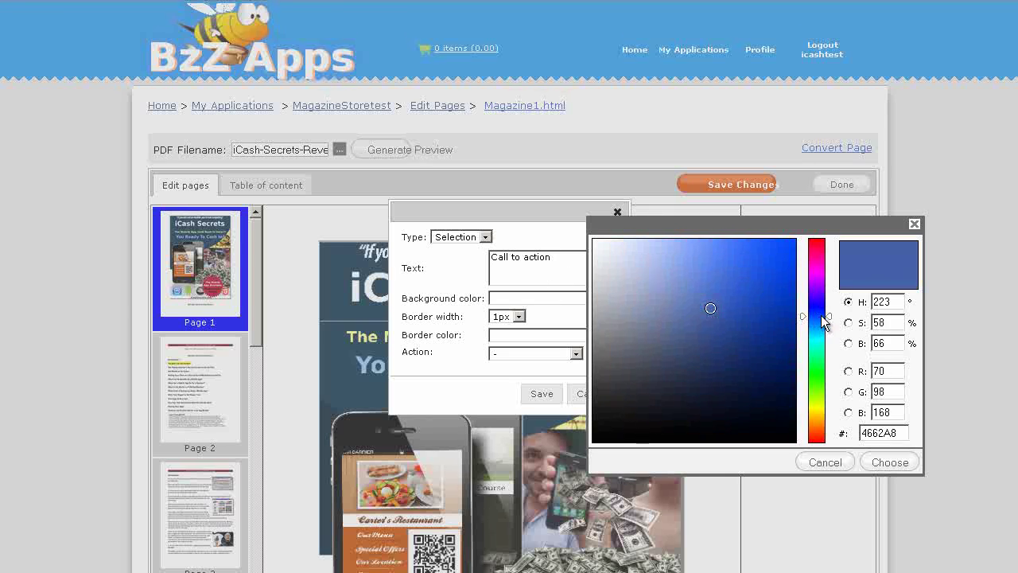
pyautogui.click(890, 462)
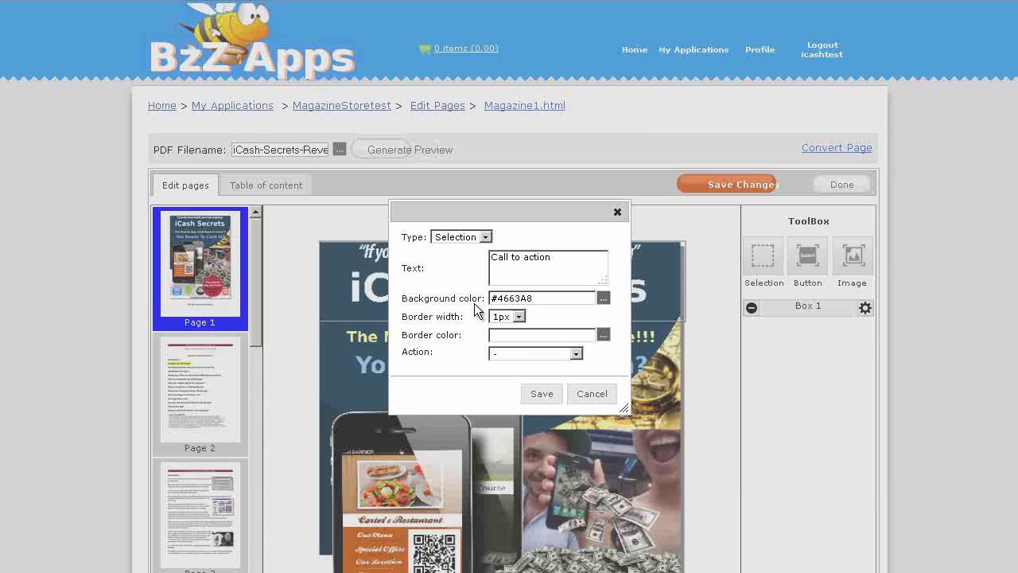
pyautogui.click(518, 316)
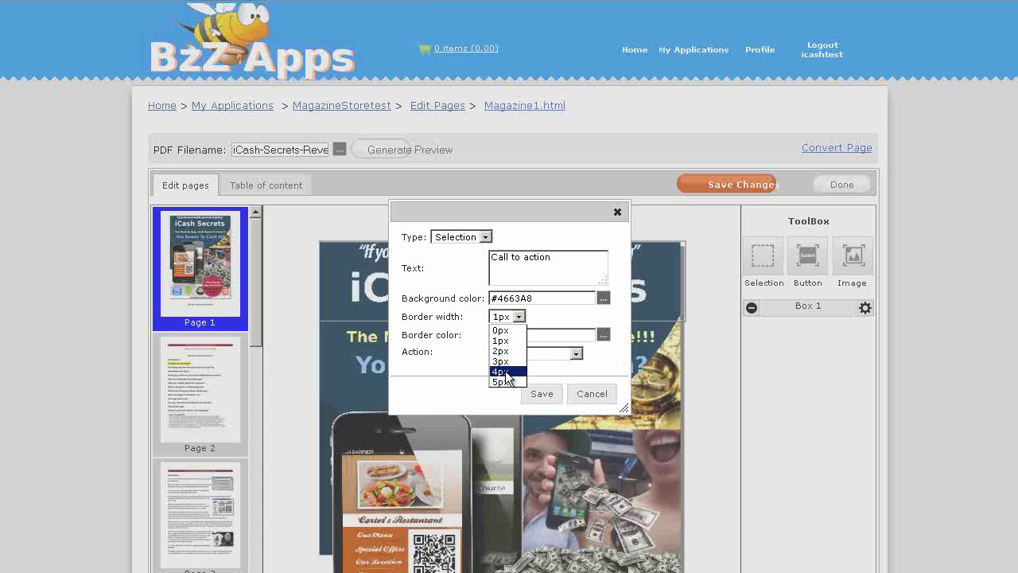
pyautogui.click(506, 376)
pyautogui.click(602, 333)
pyautogui.click(756, 409)
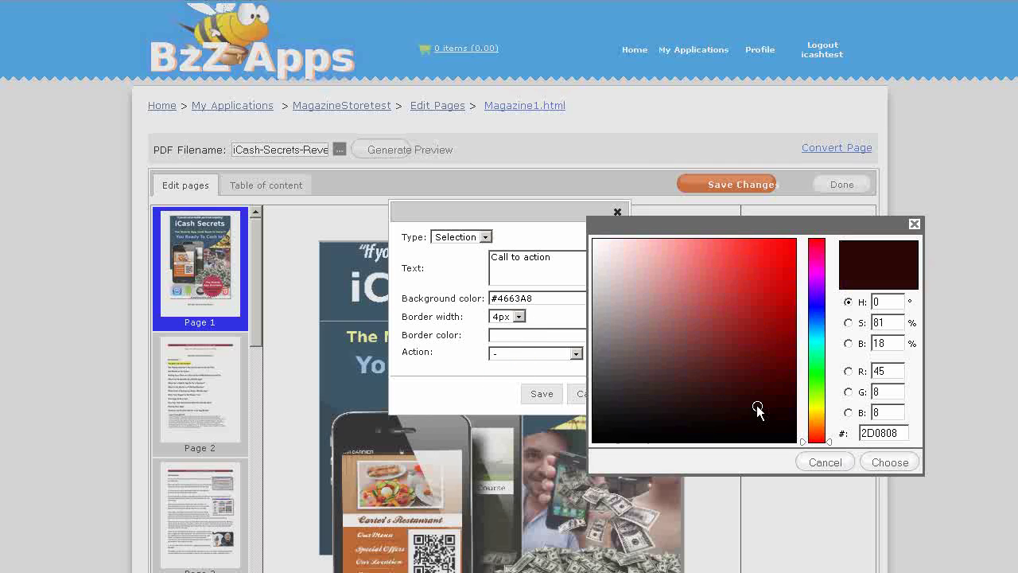
pyautogui.click(888, 461)
# Step: Make the box jump to PDF page 2, save it, then move it lower and narrower over the phones
pyautogui.click(576, 353)
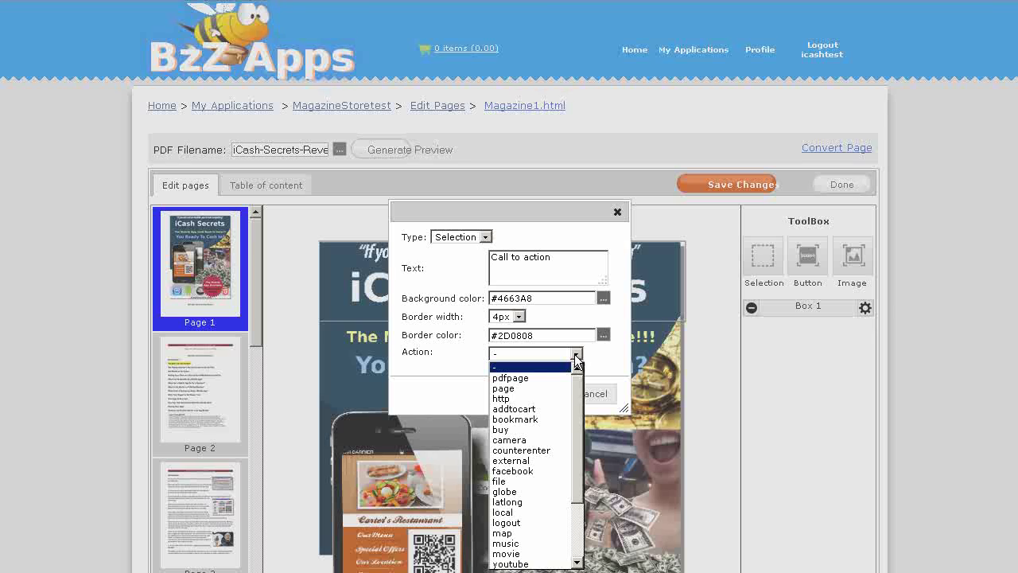
pyautogui.click(540, 384)
pyautogui.click(467, 374)
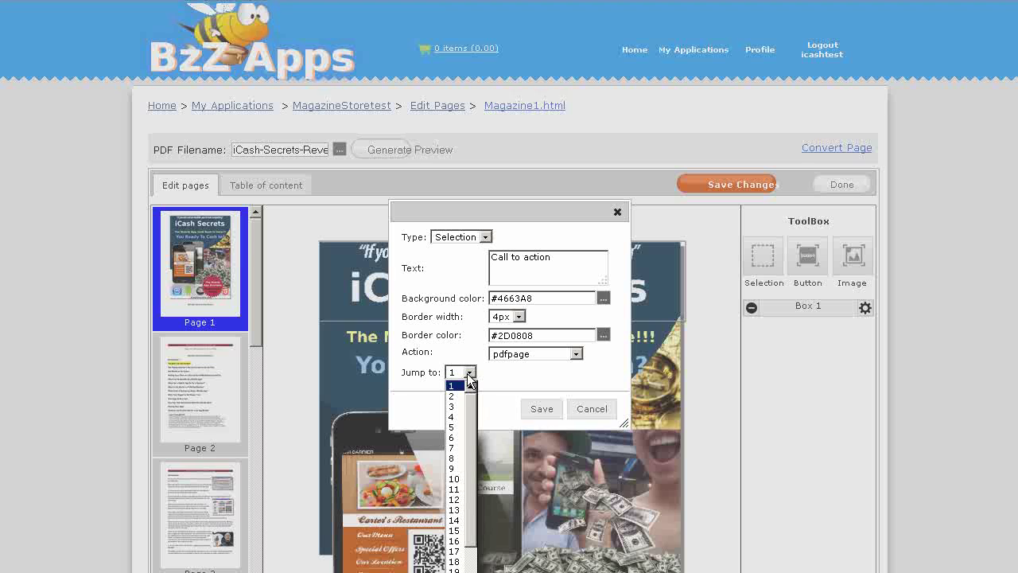
pyautogui.click(456, 395)
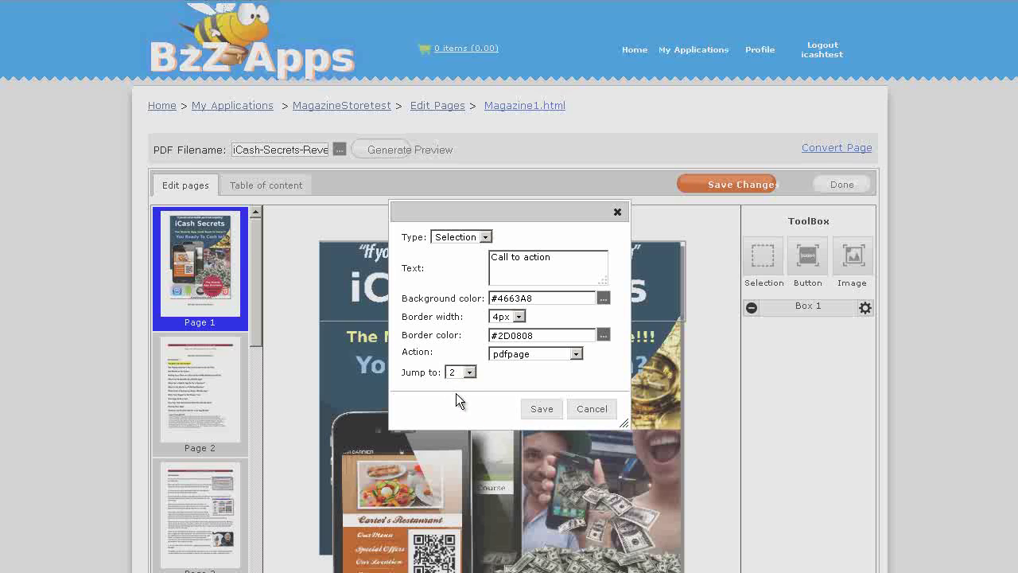
pyautogui.click(543, 409)
pyautogui.moveTo(404, 266); pyautogui.dragTo(420, 375)
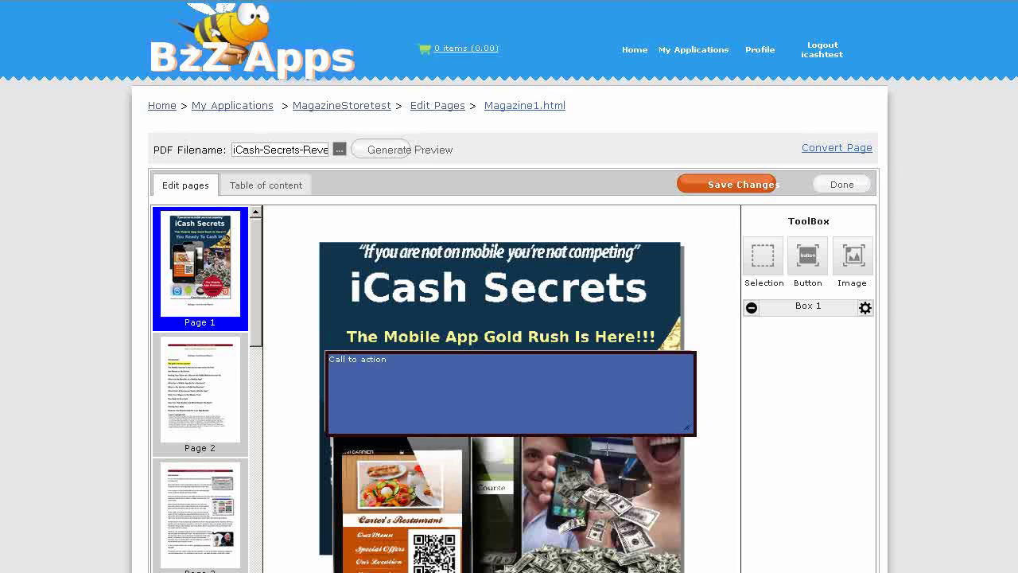
pyautogui.moveTo(689, 430); pyautogui.dragTo(472, 467)
pyautogui.moveTo(397, 410); pyautogui.dragTo(404, 485)
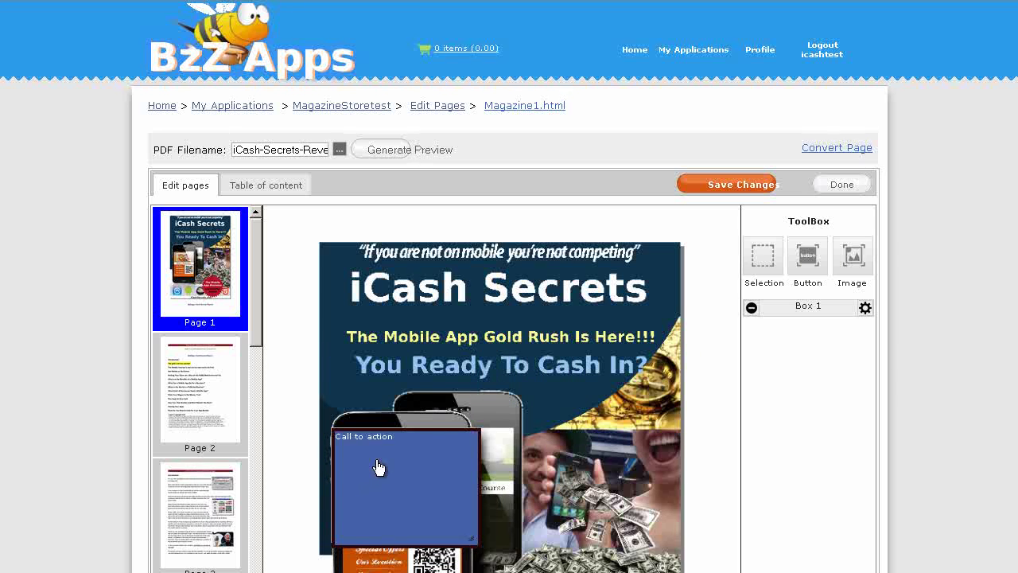
# Step: Add Box 2, a 'Click Me' button at the cover's top-left that opens tab3.html
pyautogui.moveTo(807, 256); pyautogui.dragTo(470, 315)
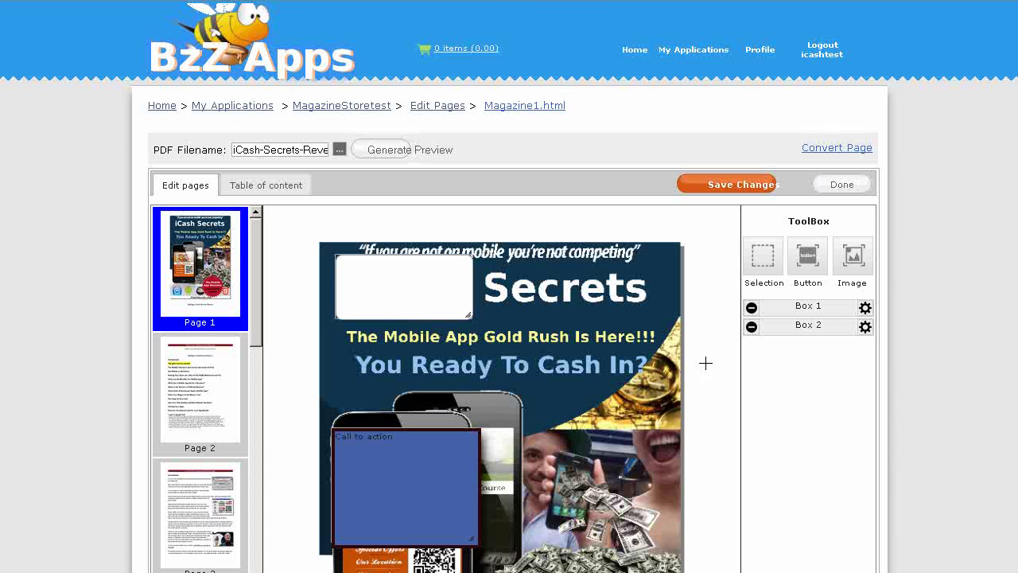
pyautogui.click(865, 326)
pyautogui.moveTo(529, 270); pyautogui.dragTo(450, 271)
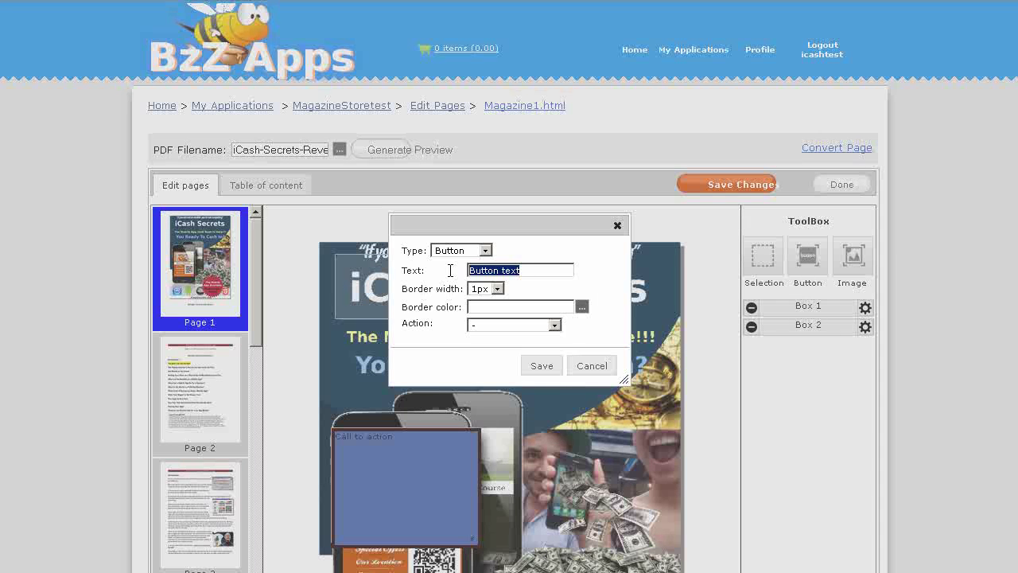
pyautogui.write('Click Me')
pyautogui.click(555, 325)
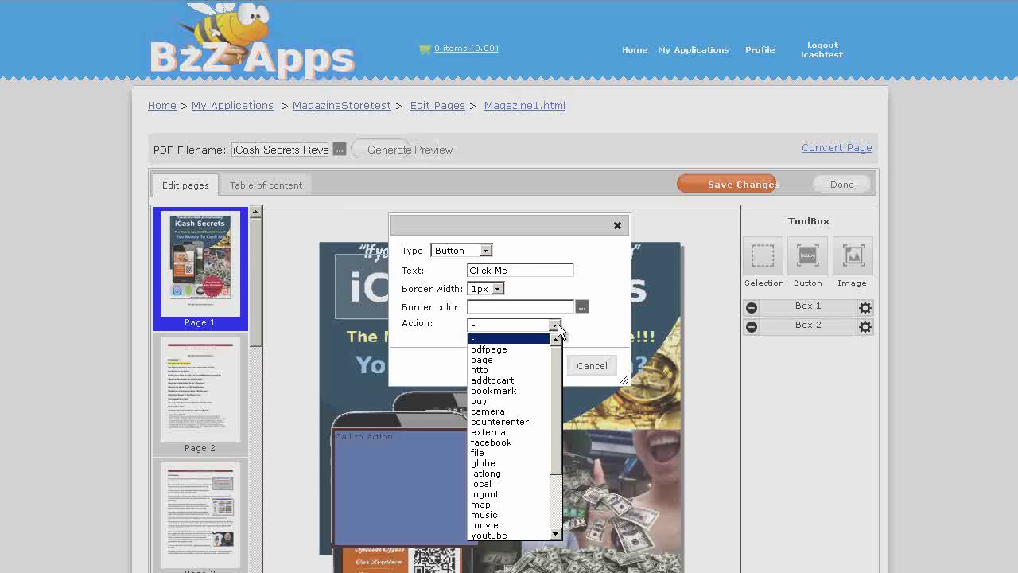
pyautogui.click(489, 359)
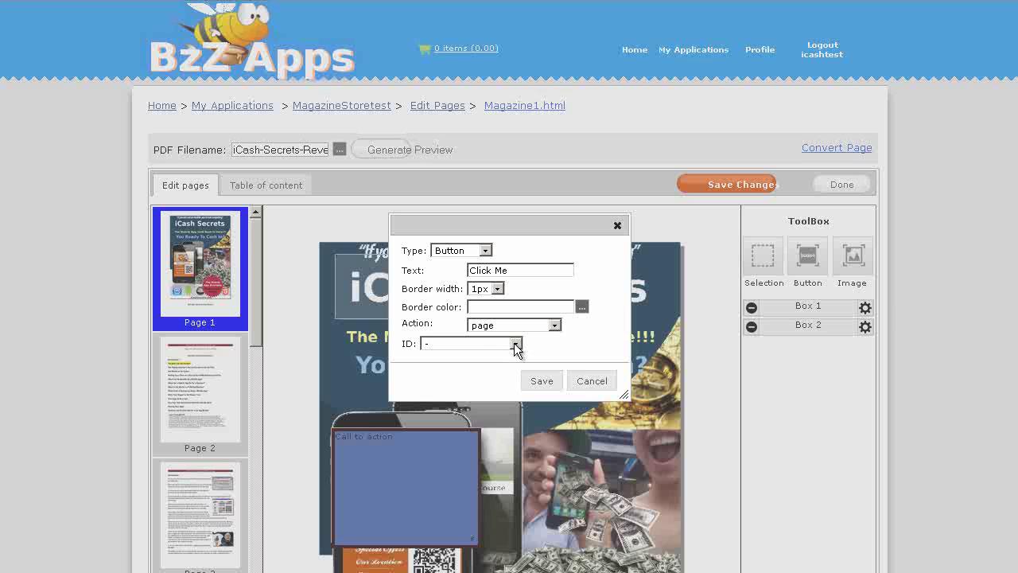
pyautogui.click(515, 343)
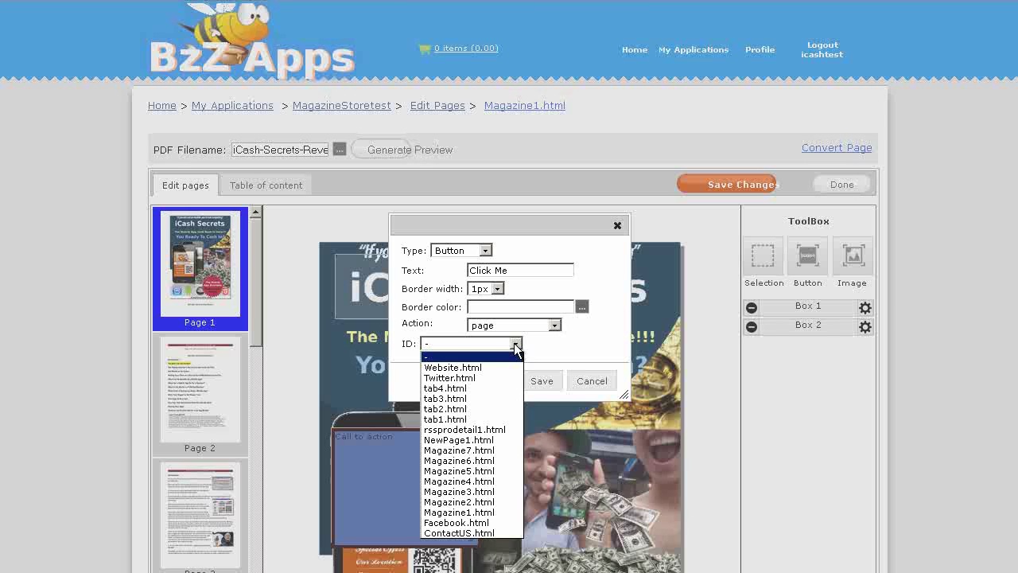
pyautogui.click(469, 400)
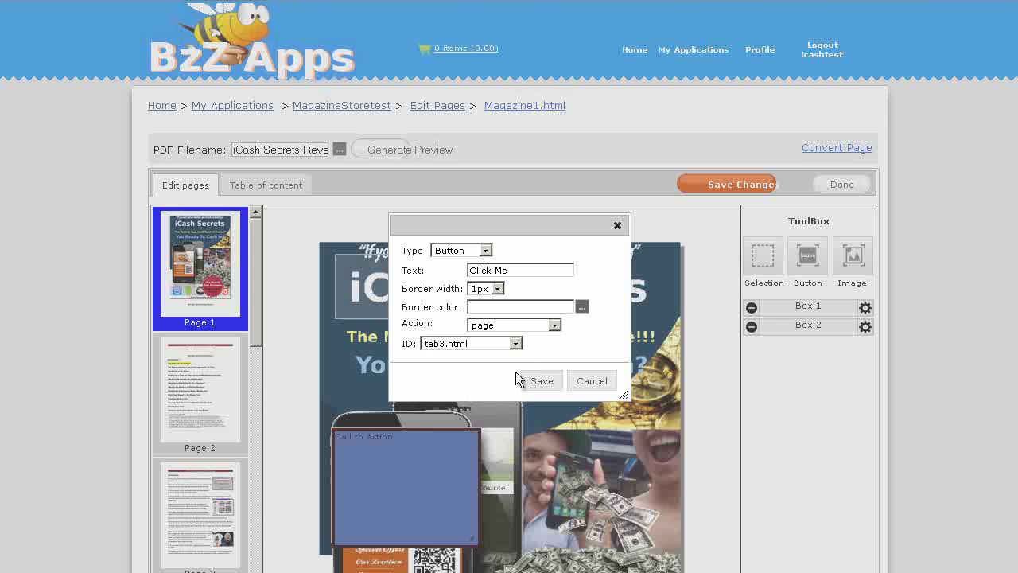
pyautogui.click(541, 382)
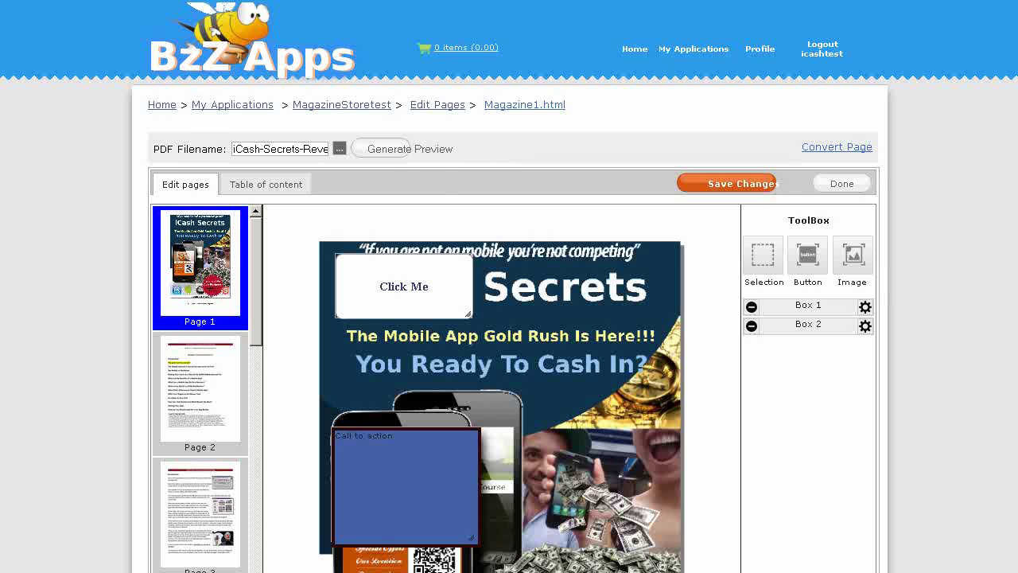
# Step: In GIMP, add button-play-4.png as a layer on GangNamVideo and scale it to 128 px
pyautogui.hotkey('alt', 'Tab')
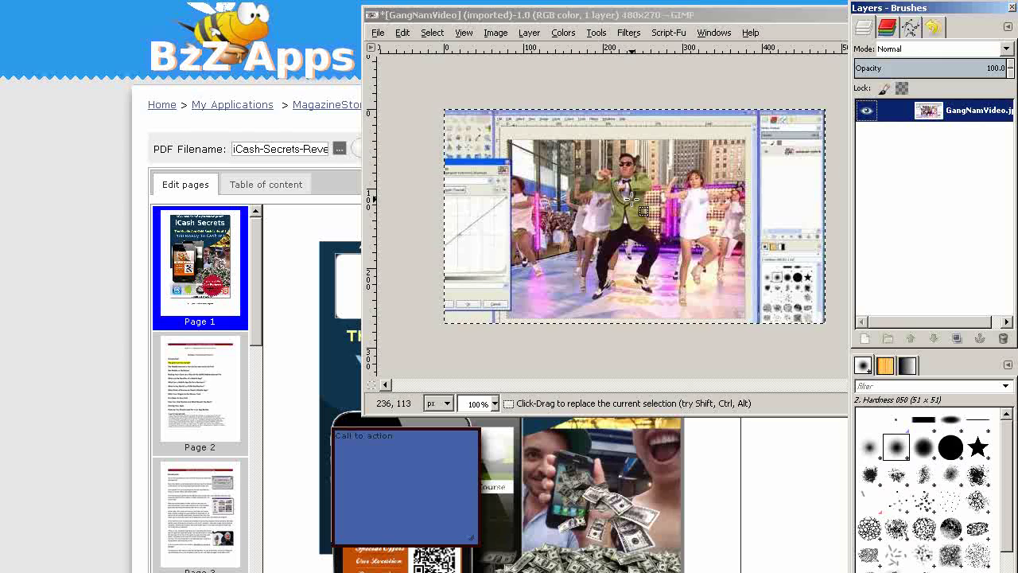
pyautogui.hotkey('alt', 'Tab')
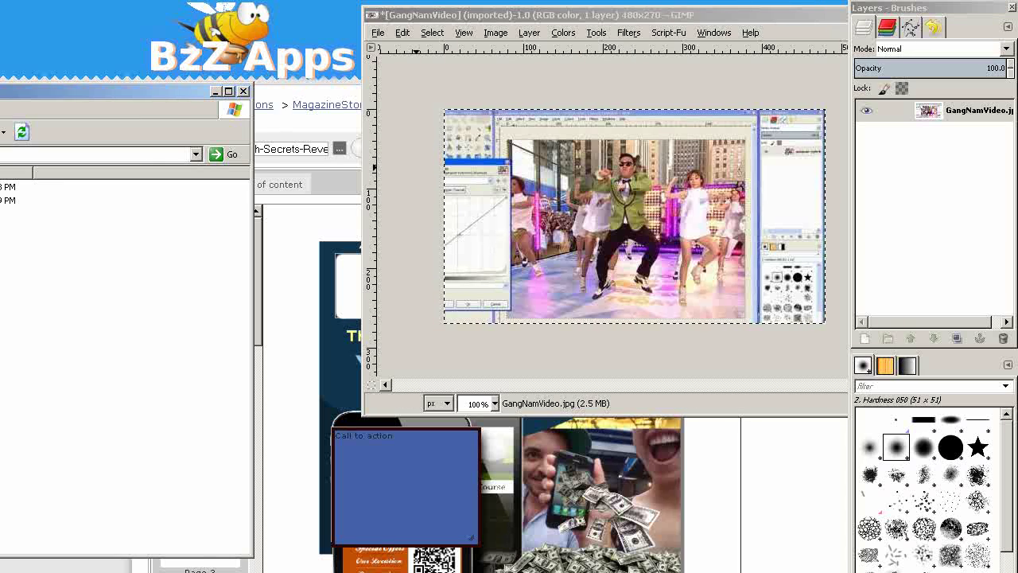
pyautogui.moveTo(411, 198); pyautogui.dragTo(924, 111)
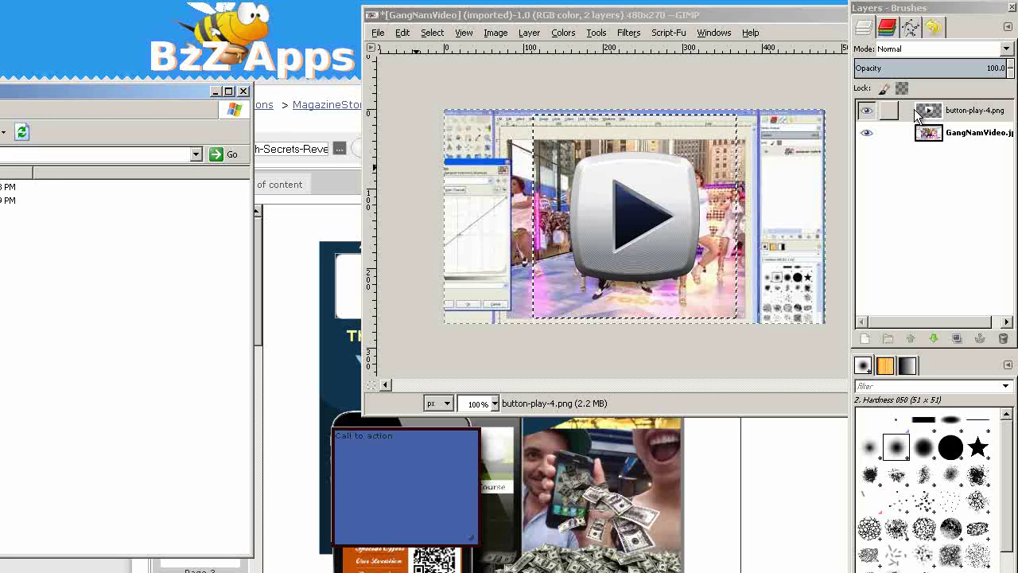
pyautogui.click(529, 32)
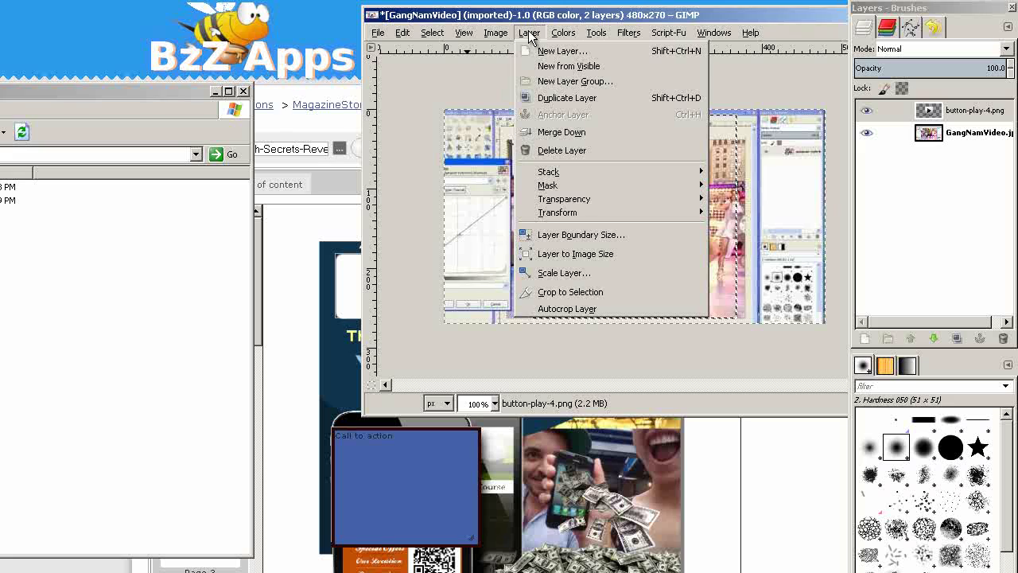
pyautogui.click(588, 272)
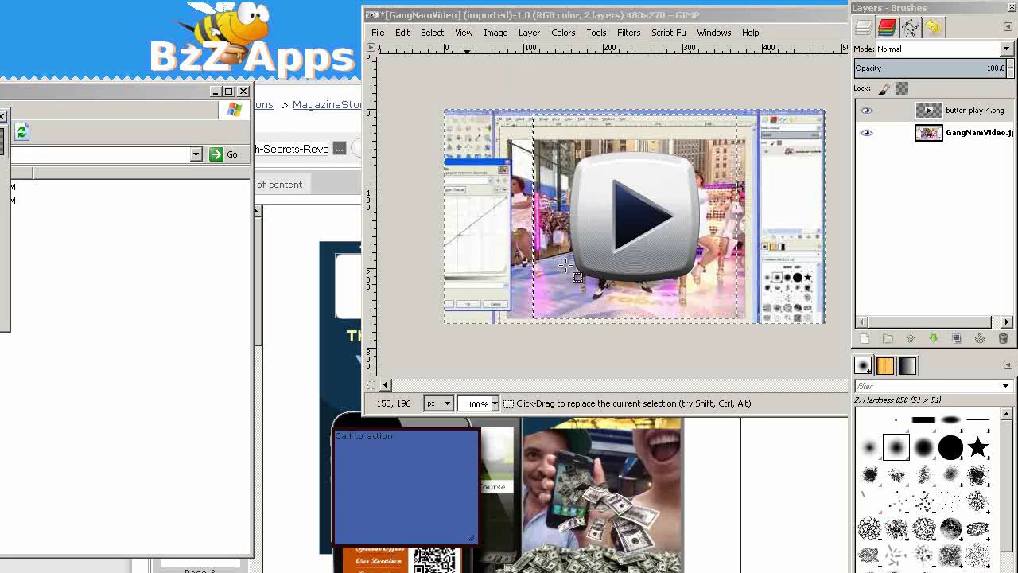
pyautogui.write('128')
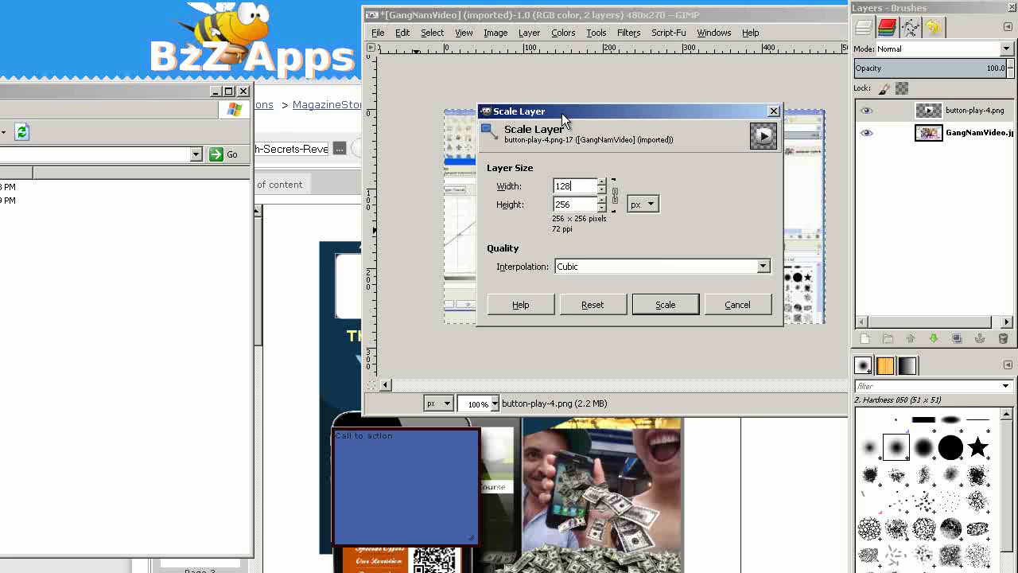
pyautogui.press('Tab')
pyautogui.click(676, 304)
# Step: Export the image as GangNamVideo-play.jpg at JPEG quality 90 and return to BzZ Apps
pyautogui.click(378, 33)
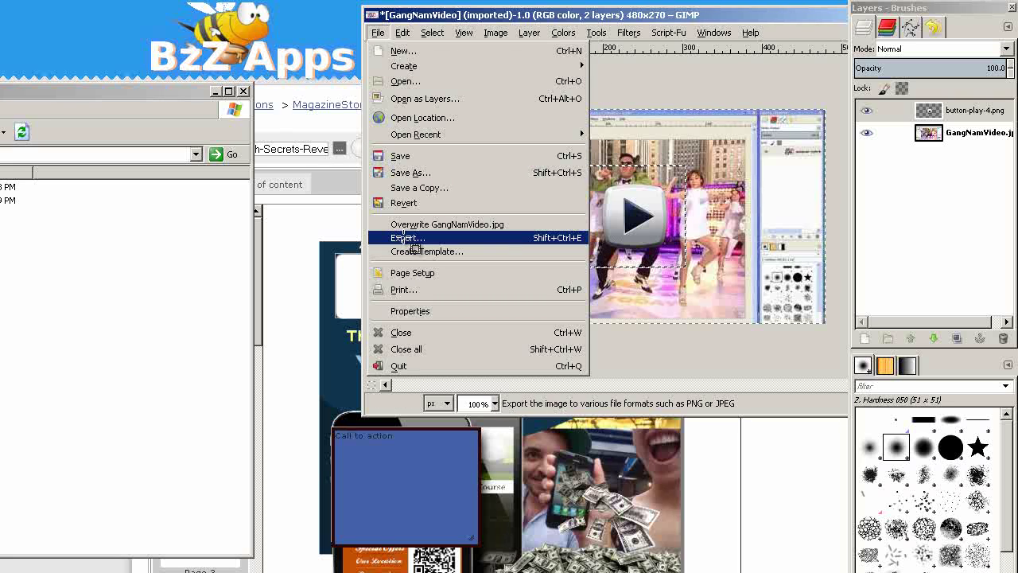
pyautogui.click(402, 237)
pyautogui.press('Right')
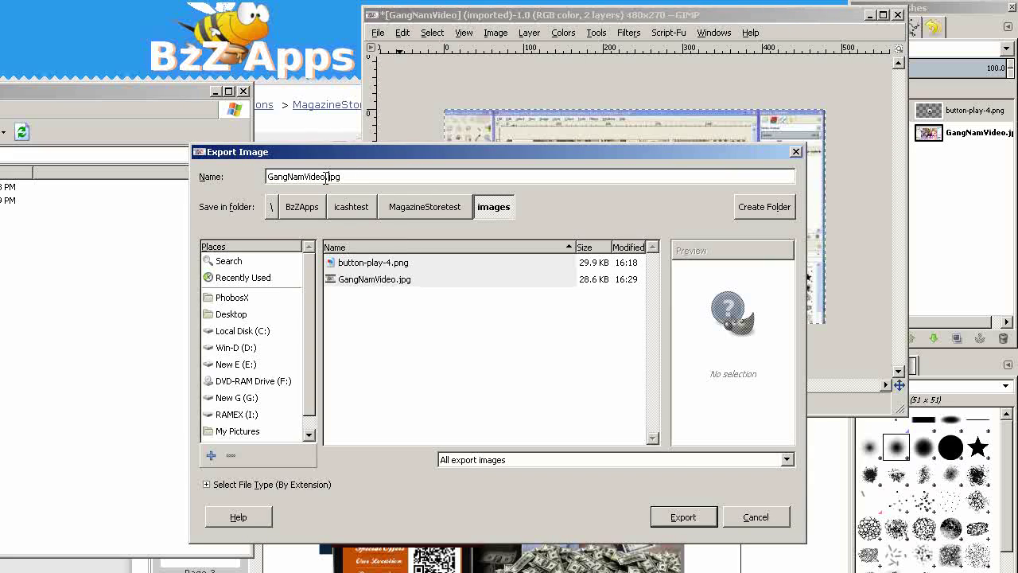
pyautogui.write('-play')
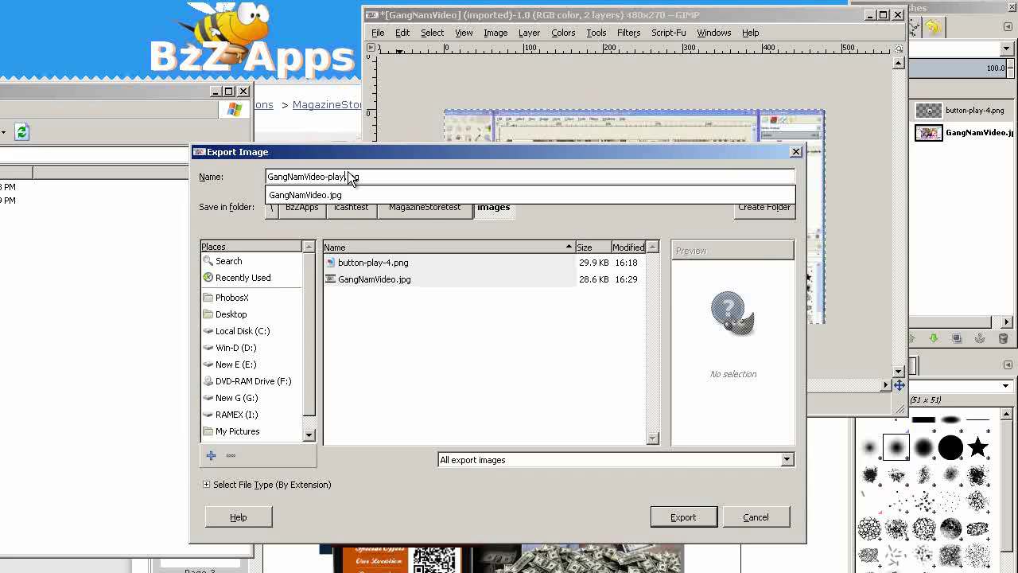
pyautogui.click(691, 516)
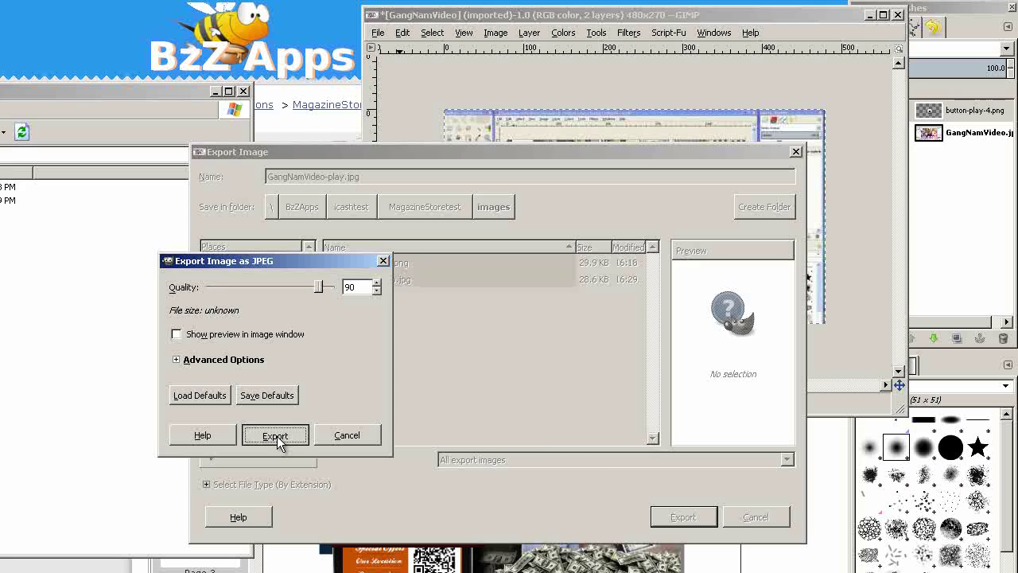
pyautogui.click(277, 435)
pyautogui.click(507, 430)
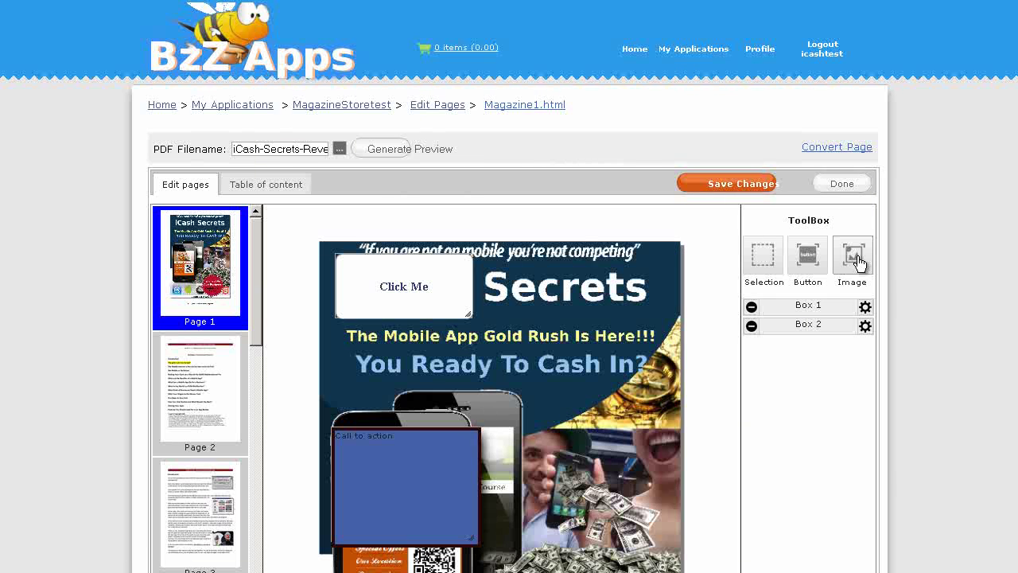
# Step: Add a third image box, Box 3, to the lower part of the cover
pyautogui.click(858, 262)
pyautogui.moveTo(493, 536); pyautogui.dragTo(560, 472)
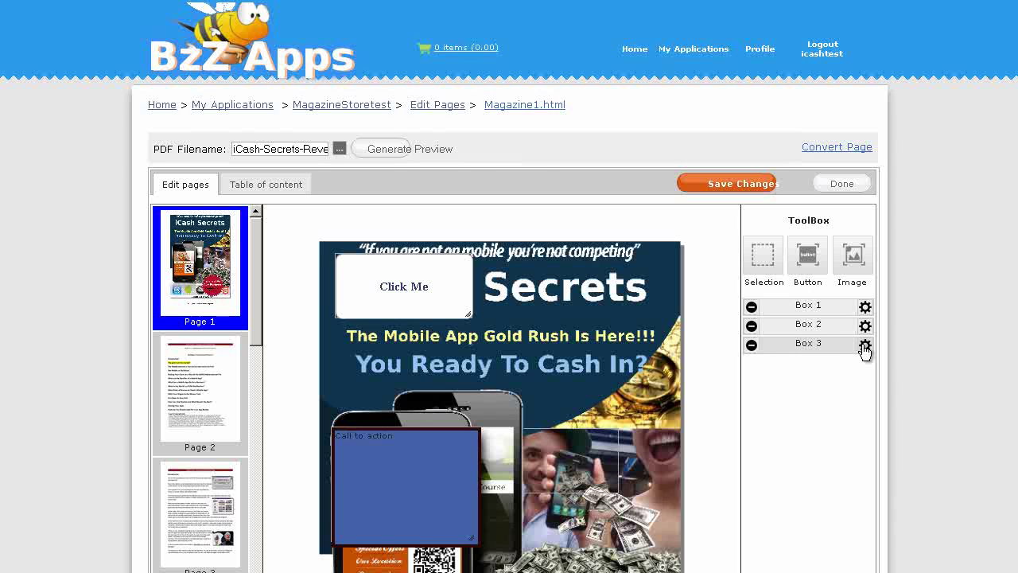
pyautogui.click(865, 345)
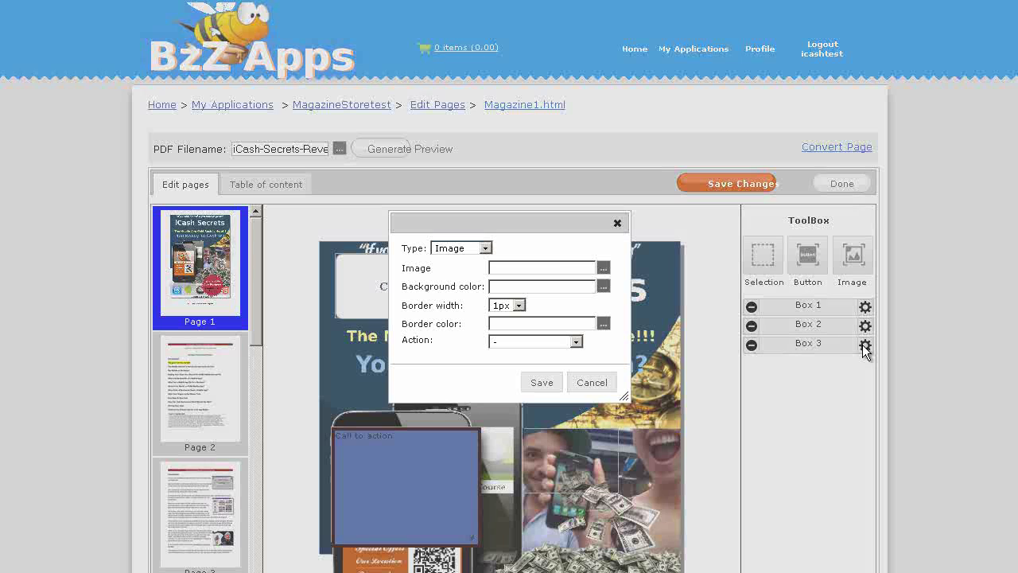
# Step: Upload GangNamVideo-play.jpg from MagazineStoretest/images and set it as Box 3's image
pyautogui.click(604, 270)
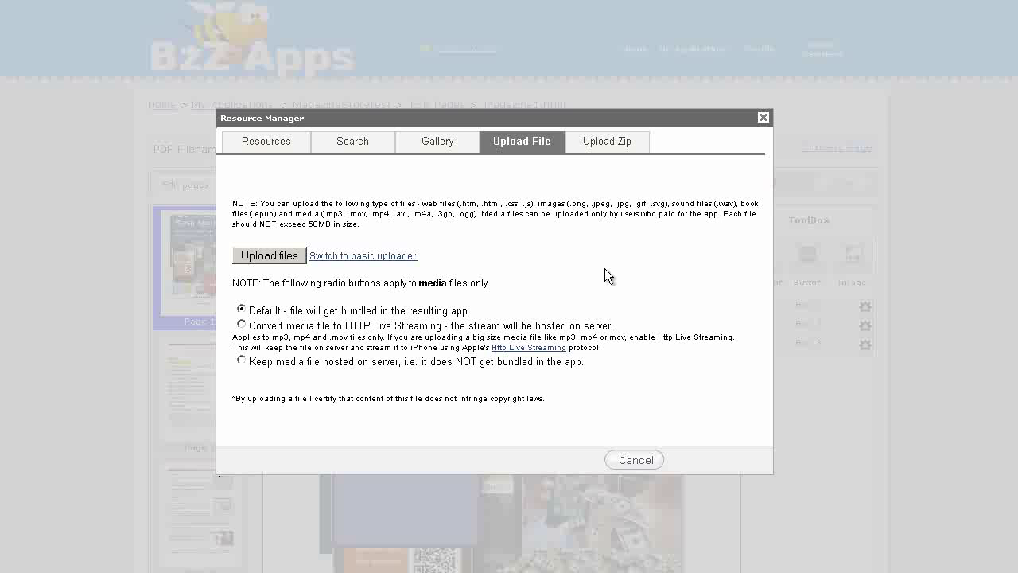
pyautogui.click(519, 141)
pyautogui.click(285, 259)
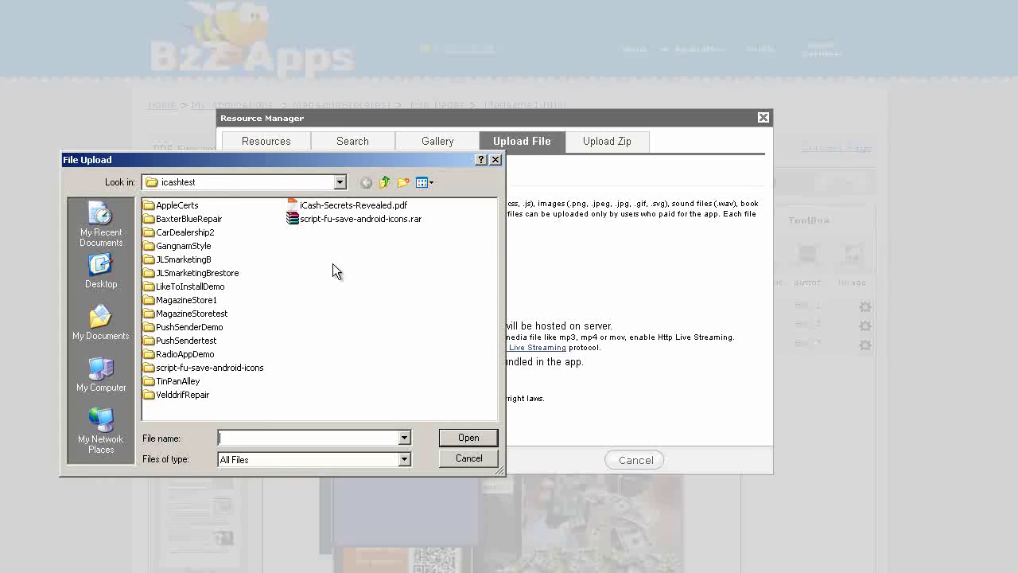
pyautogui.doubleClick(191, 313)
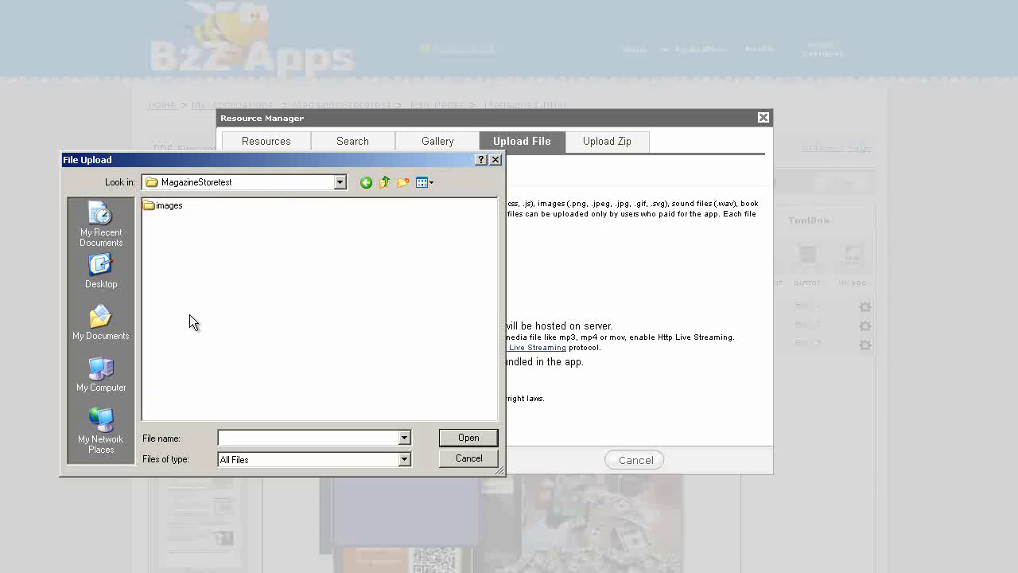
pyautogui.doubleClick(177, 207)
pyautogui.click(200, 232)
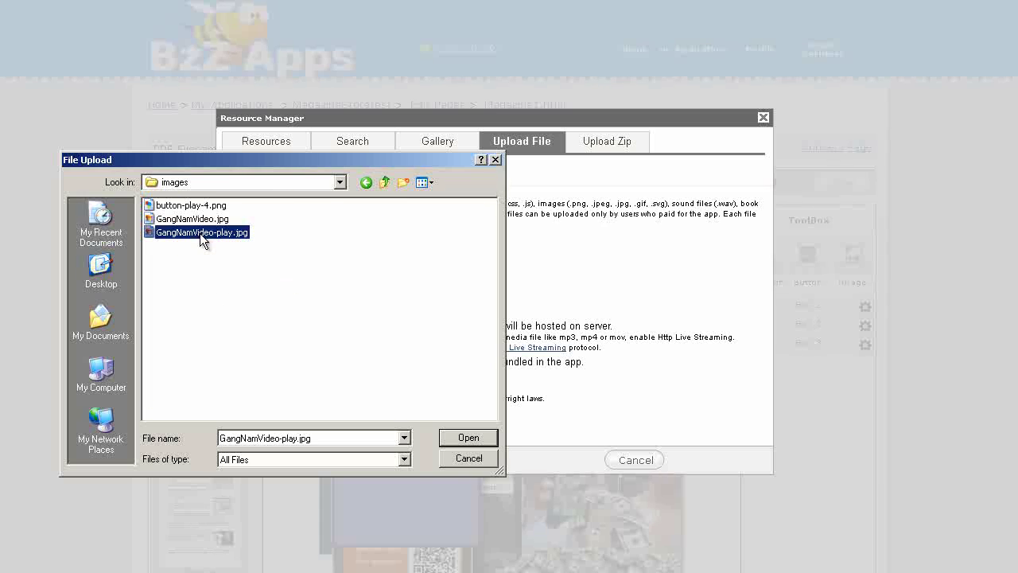
pyautogui.click(469, 436)
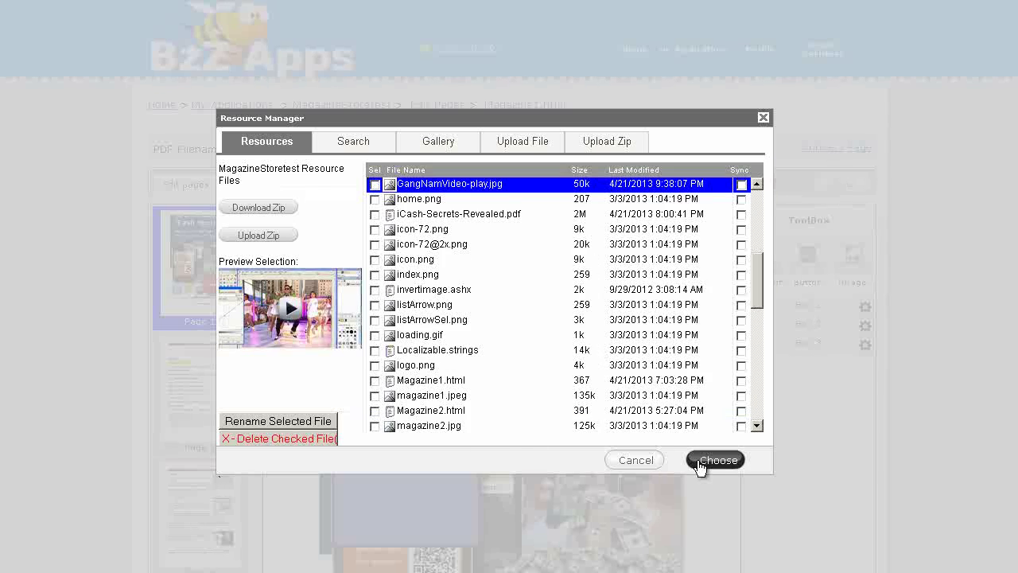
pyautogui.click(702, 461)
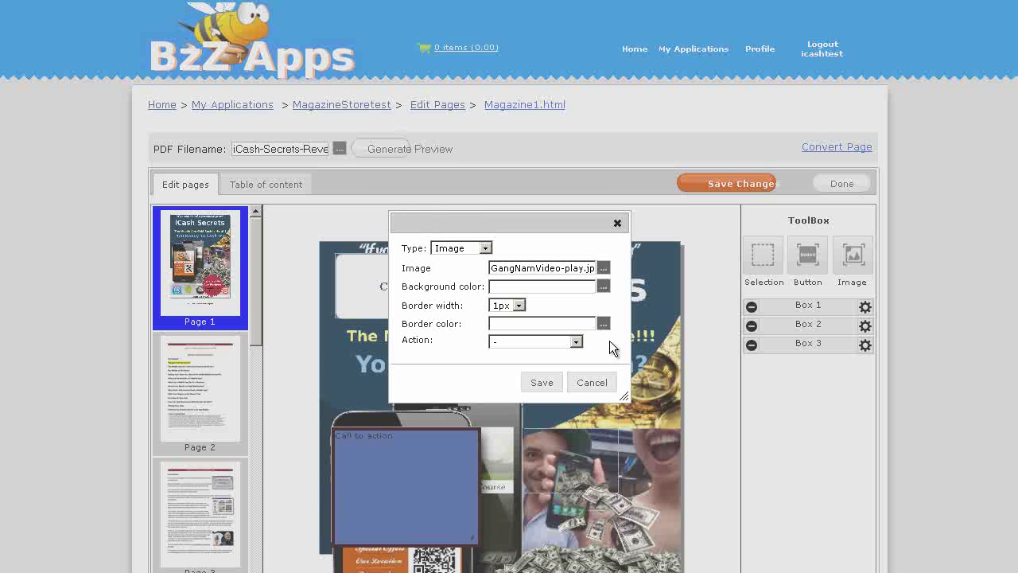
# Step: Give the cover's video box a youtube action with video id mh2Q8adtYGQ and save it
pyautogui.click(576, 342)
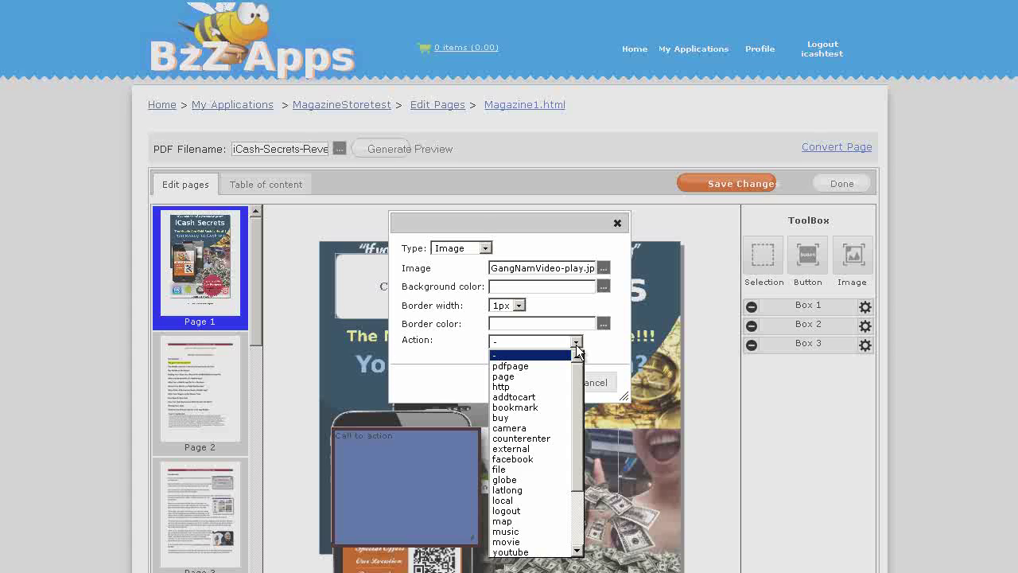
pyautogui.click(524, 552)
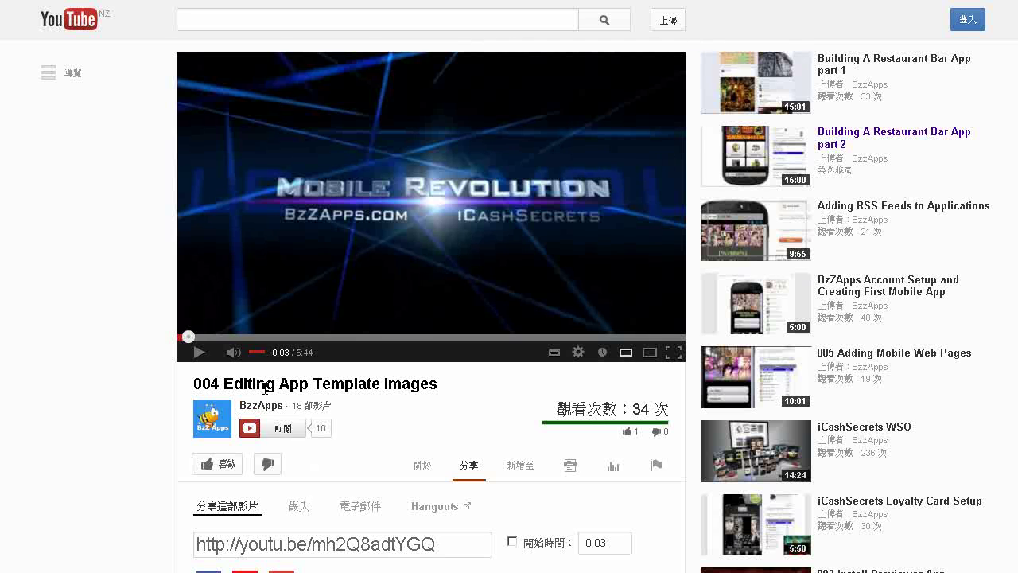
pyautogui.scroll(-1, 315, 401)
pyautogui.scroll(-2, 315, 400)
pyautogui.click(386, 363)
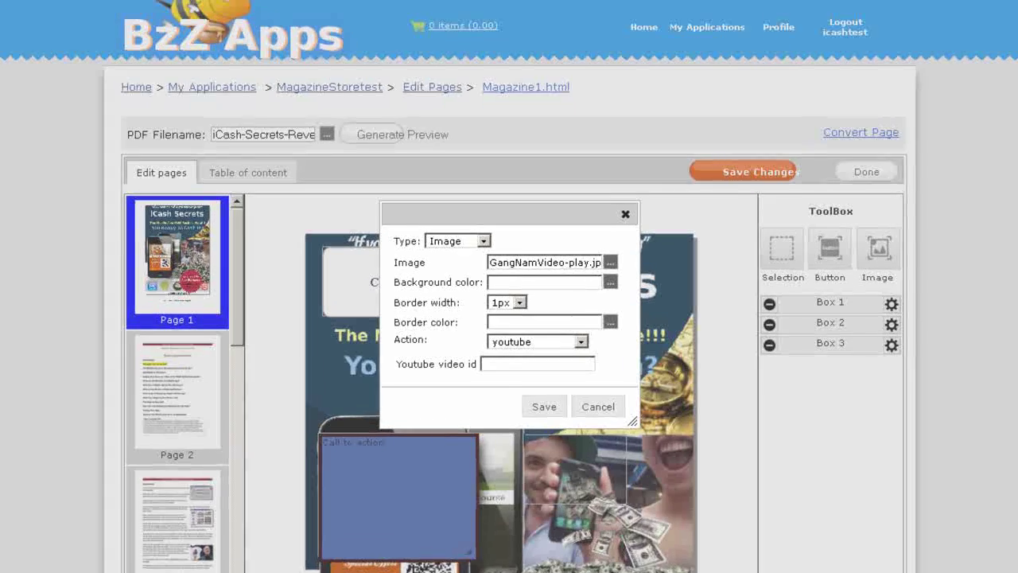
pyautogui.write('http://youtu.be/mh2Q8adtYGQ')
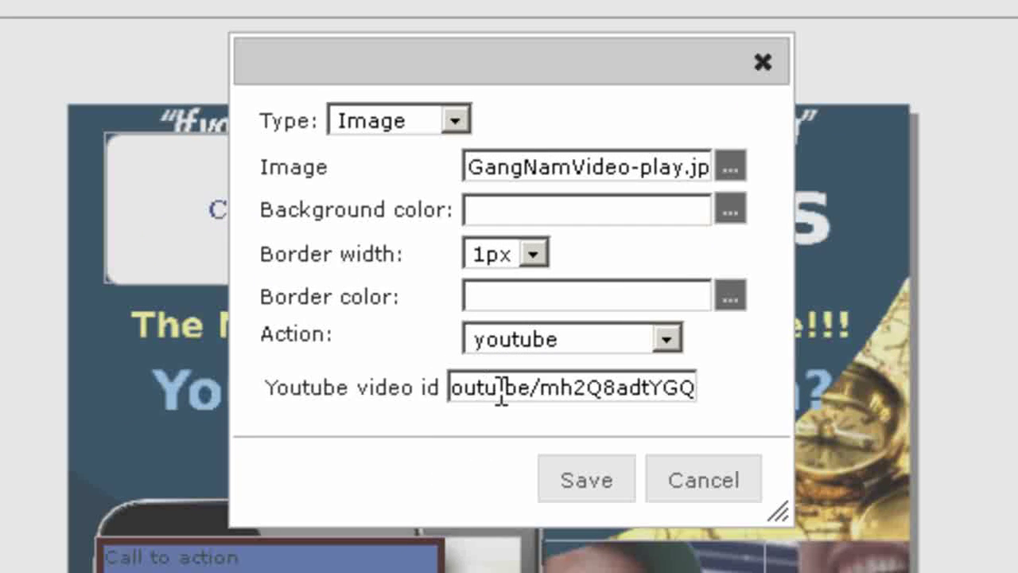
pyautogui.moveTo(538, 389); pyautogui.dragTo(382, 396)
pyautogui.press('BackSpace')
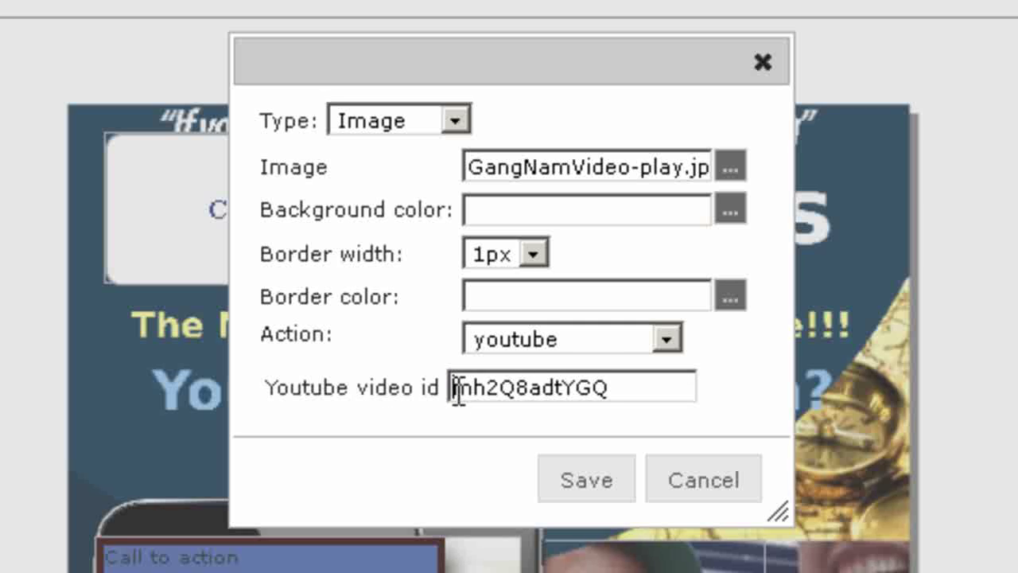
pyautogui.moveTo(455, 389); pyautogui.dragTo(668, 386)
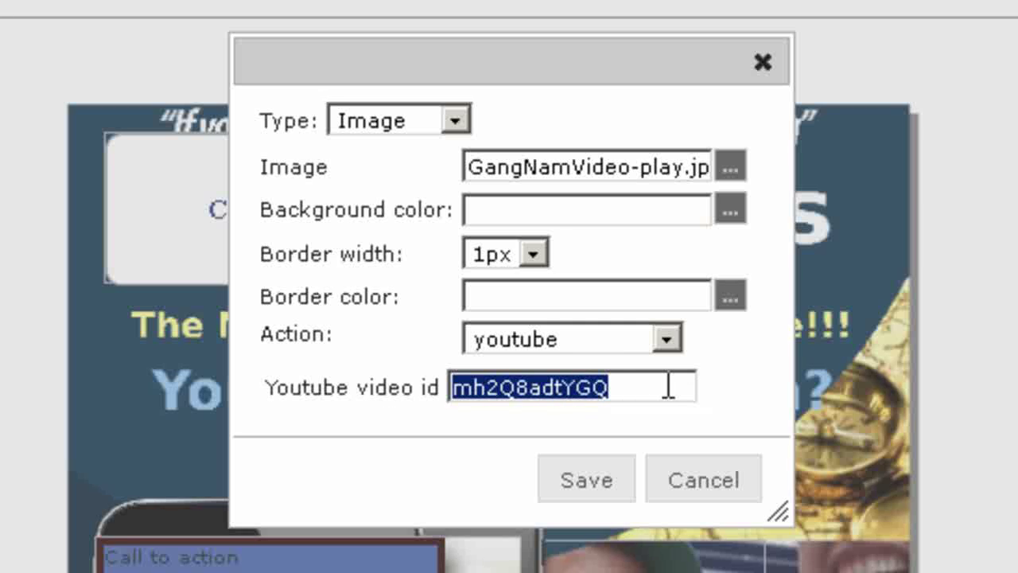
pyautogui.click(593, 470)
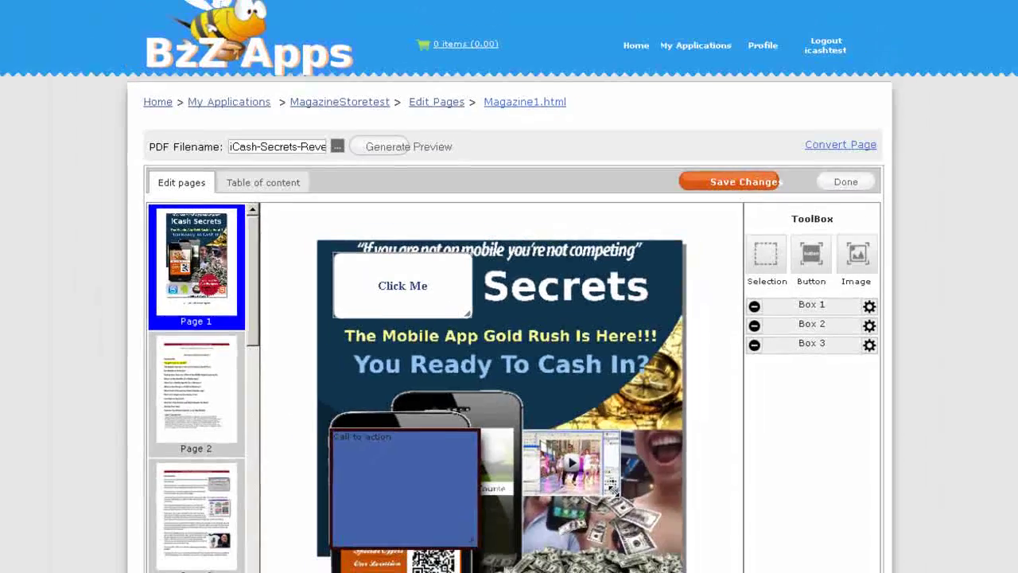
# Step: Resize the video image box to about 136 x 90 at the lower right and save the page
pyautogui.moveTo(642, 516); pyautogui.dragTo(739, 544)
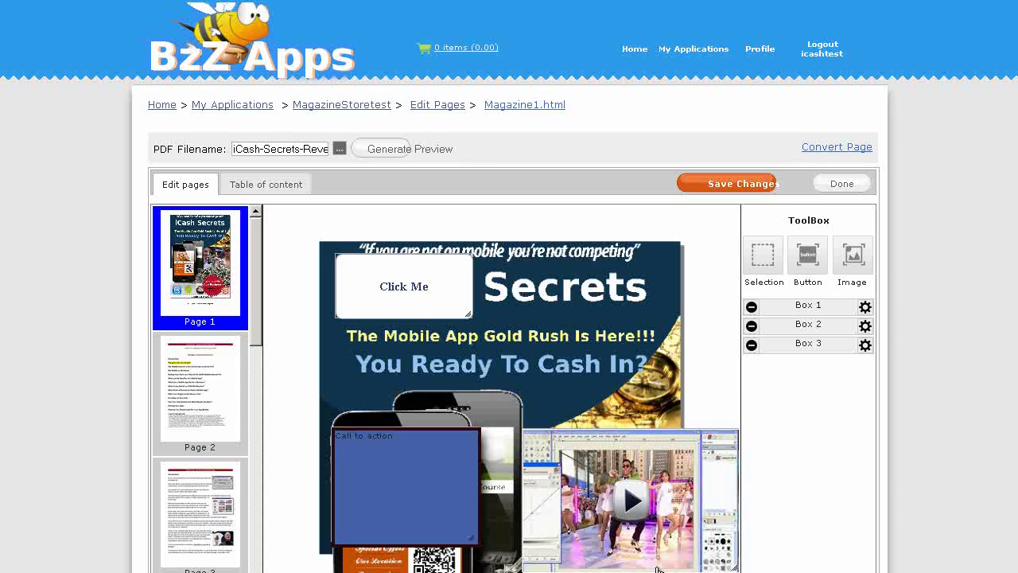
pyautogui.moveTo(598, 567); pyautogui.dragTo(686, 478)
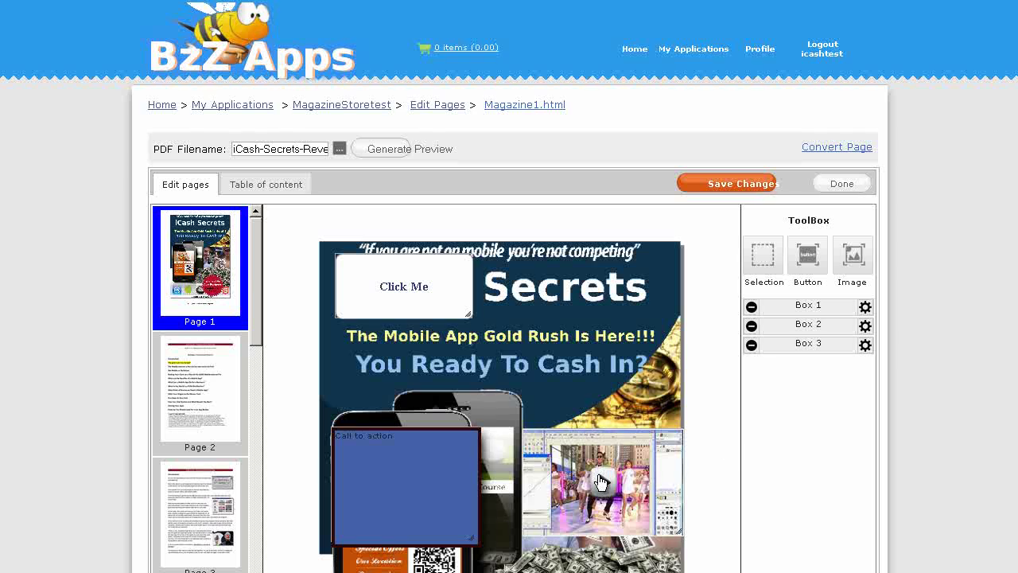
pyautogui.click(730, 186)
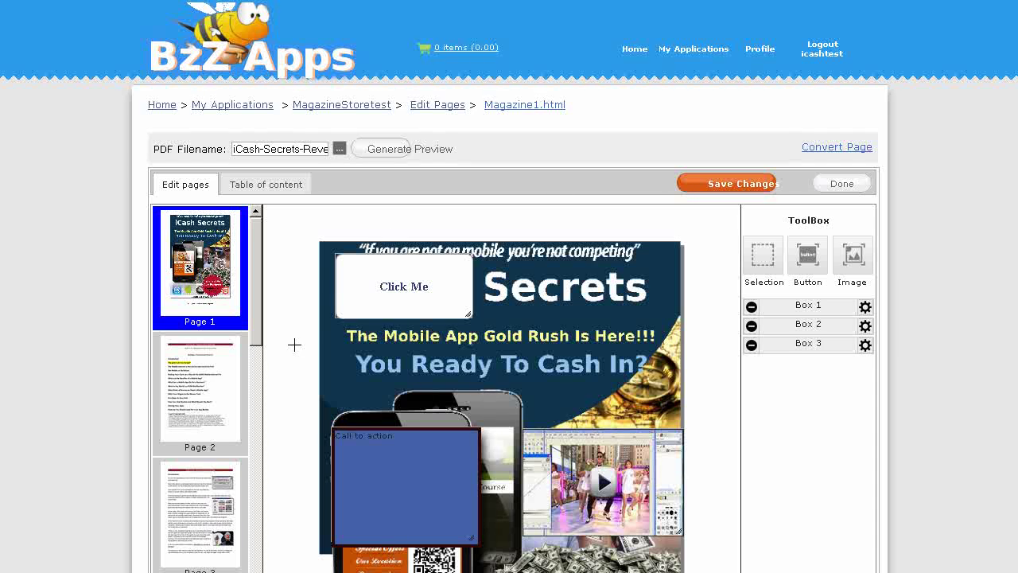
# Step: Draw a hotspot box over the compass photo on Page 4
pyautogui.moveTo(253, 328); pyautogui.dragTo(253, 381)
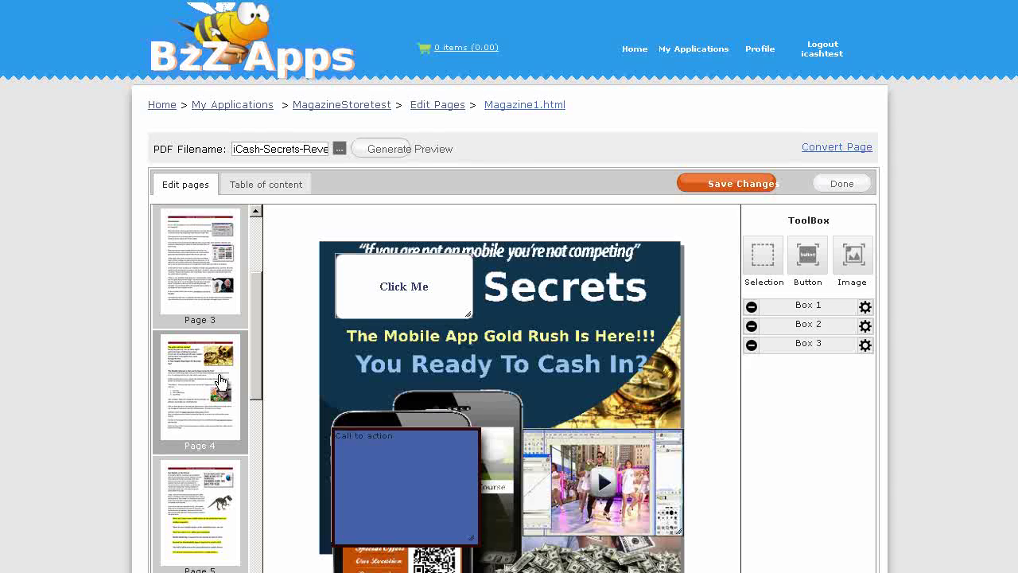
pyautogui.click(221, 382)
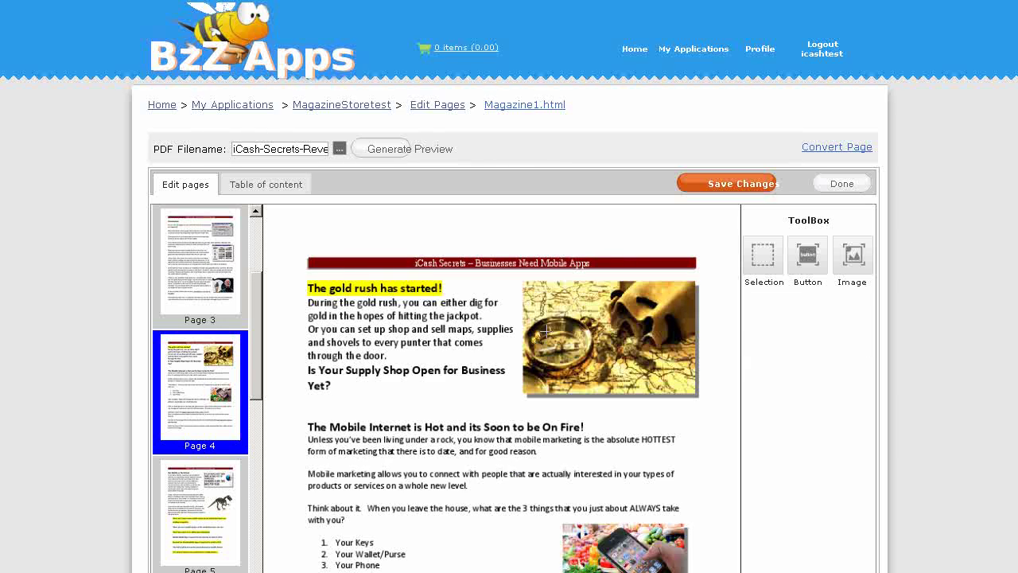
pyautogui.moveTo(697, 398); pyautogui.dragTo(523, 282)
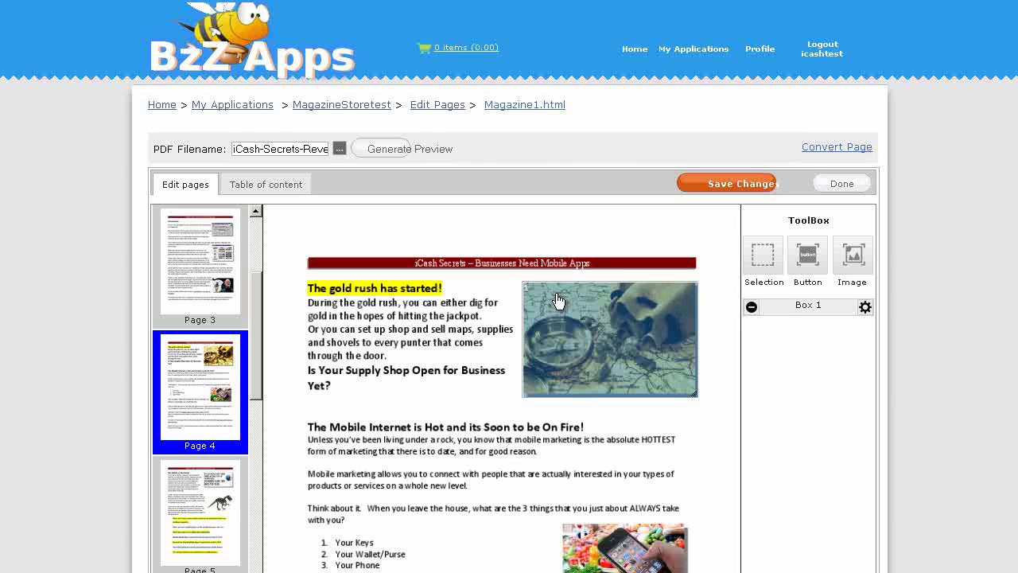
# Step: Set the hotspot to a map action at address 123,123 with text Find Us, and save
pyautogui.click(864, 307)
pyautogui.click(575, 364)
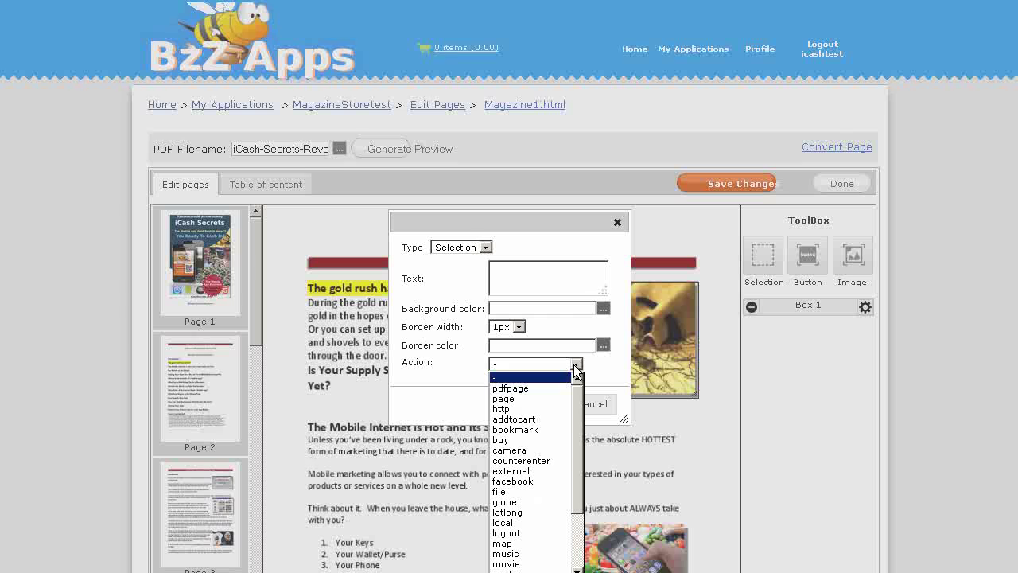
pyautogui.click(525, 539)
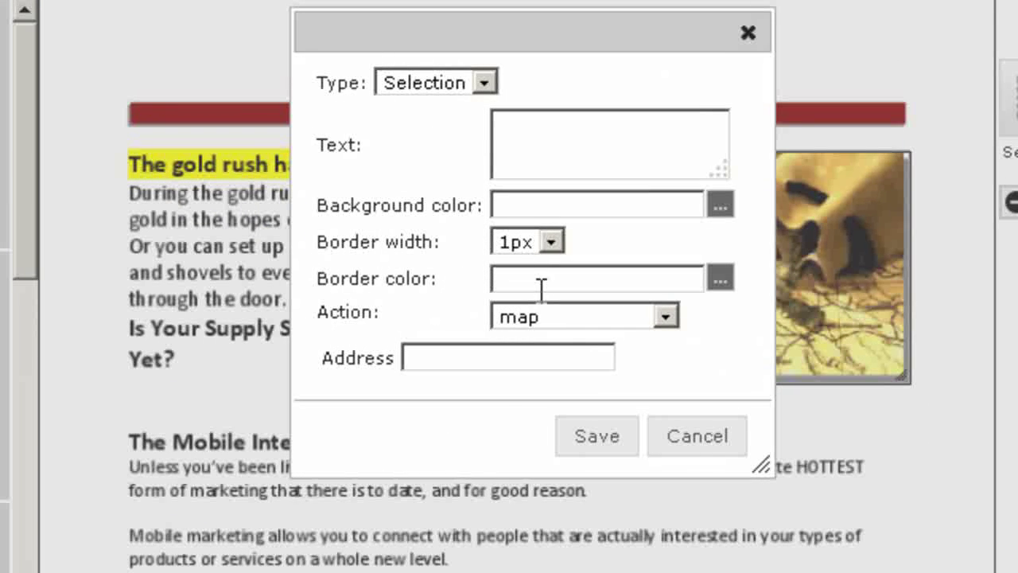
pyautogui.click(512, 359)
pyautogui.write('123,123')
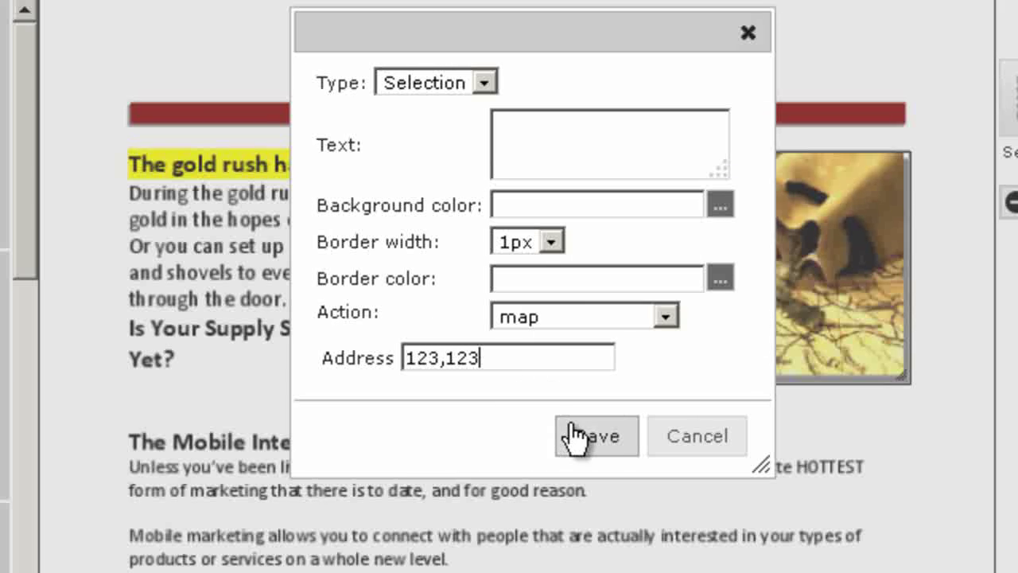
pyautogui.click(568, 148)
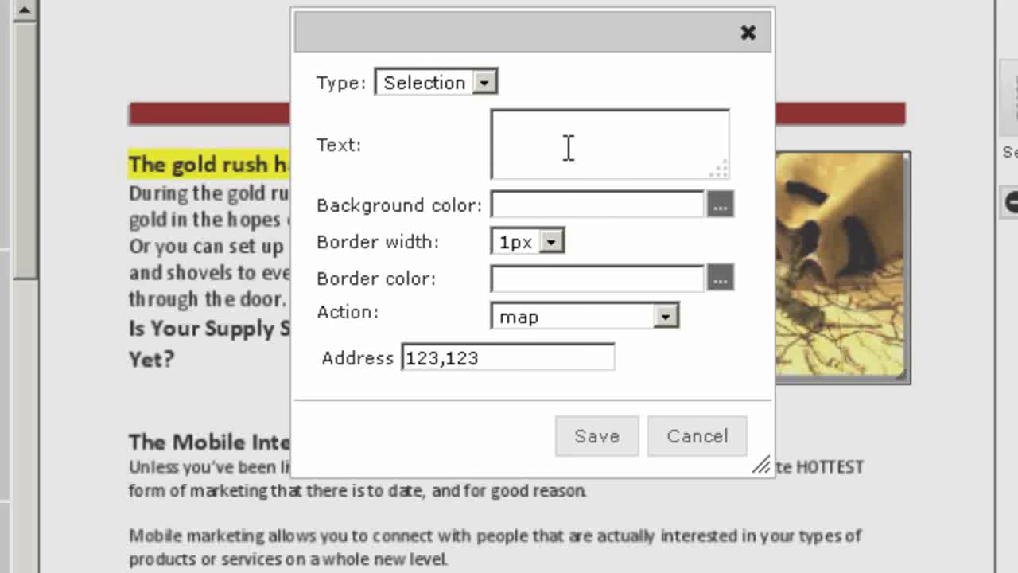
pyautogui.write('Find Us')
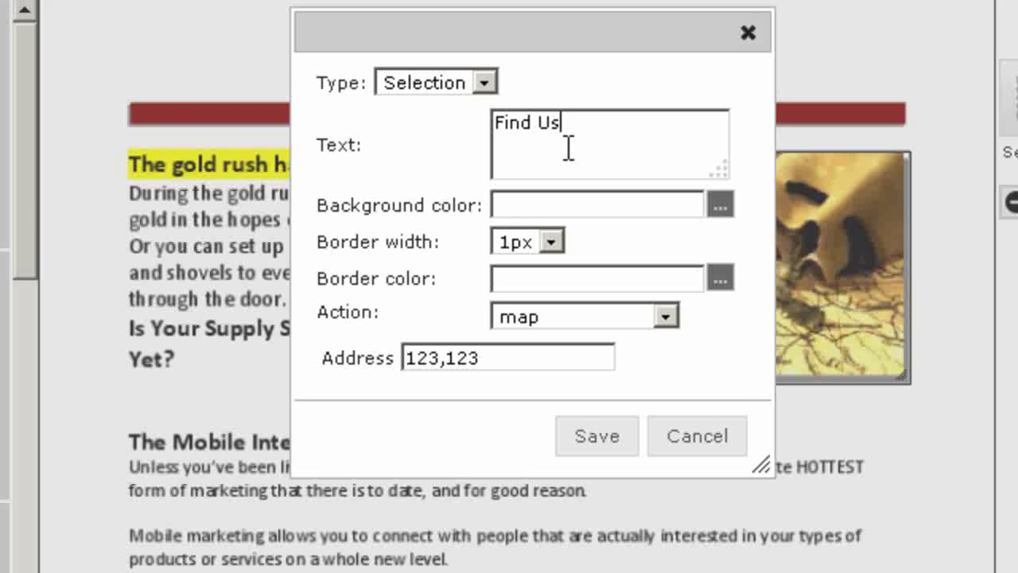
pyautogui.click(625, 437)
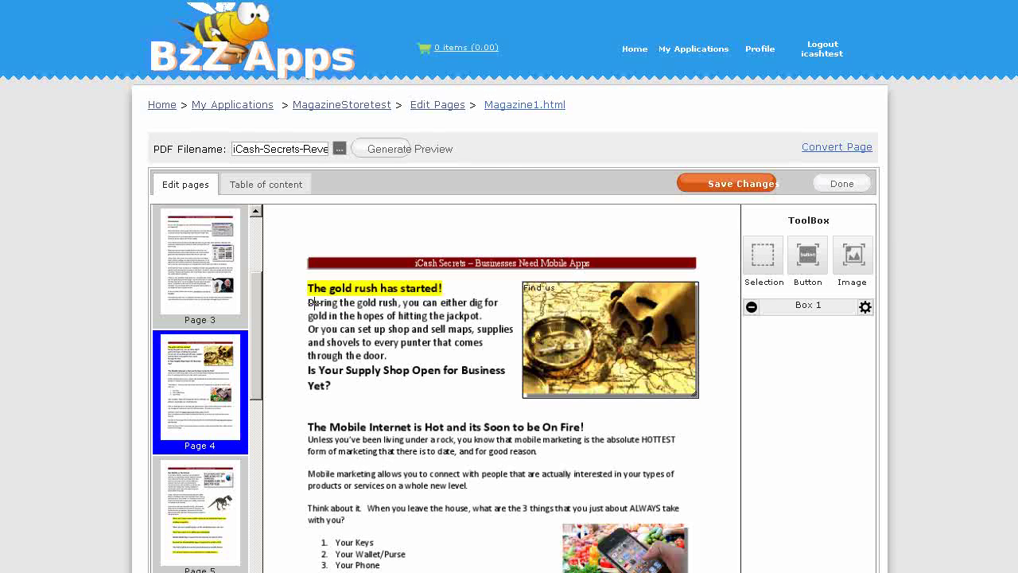
# Step: Save the Page 1 thumbnail image locally as magazine1-p1.png
pyautogui.scroll(3, 255, 287)
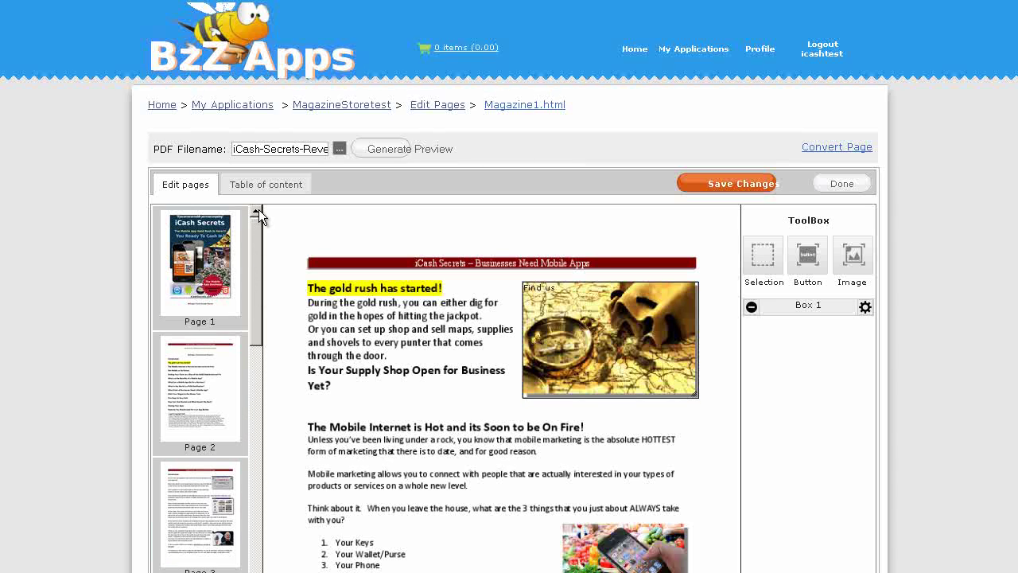
pyautogui.rightClick(199, 251)
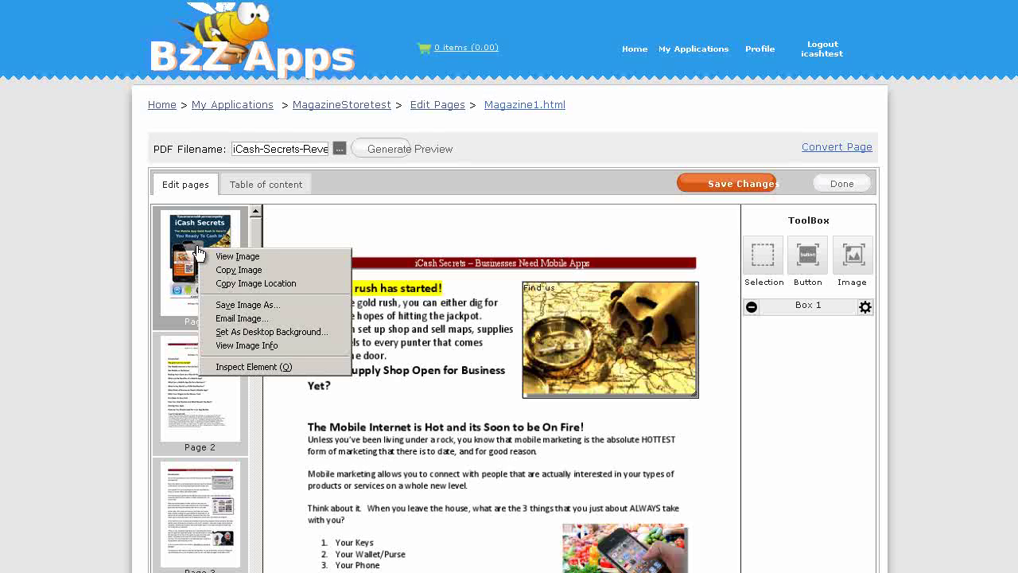
pyautogui.click(236, 306)
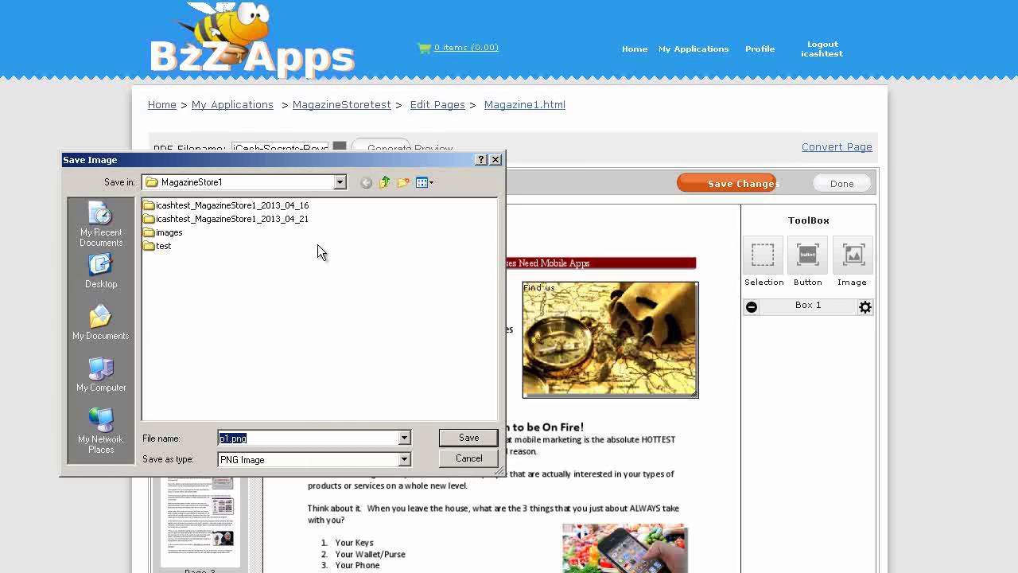
pyautogui.click(308, 437)
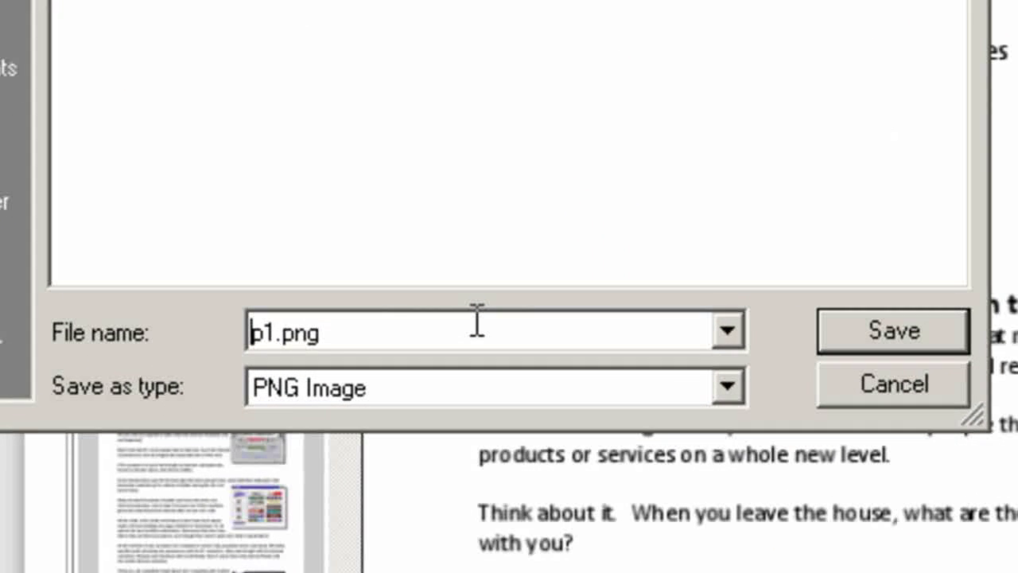
pyautogui.write('ma')
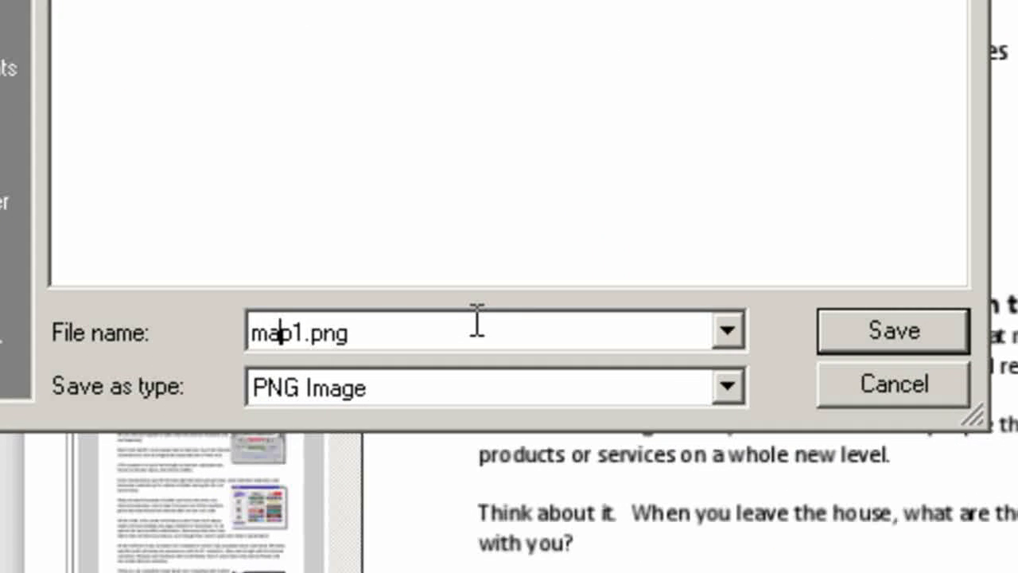
pyautogui.write('gazine1')
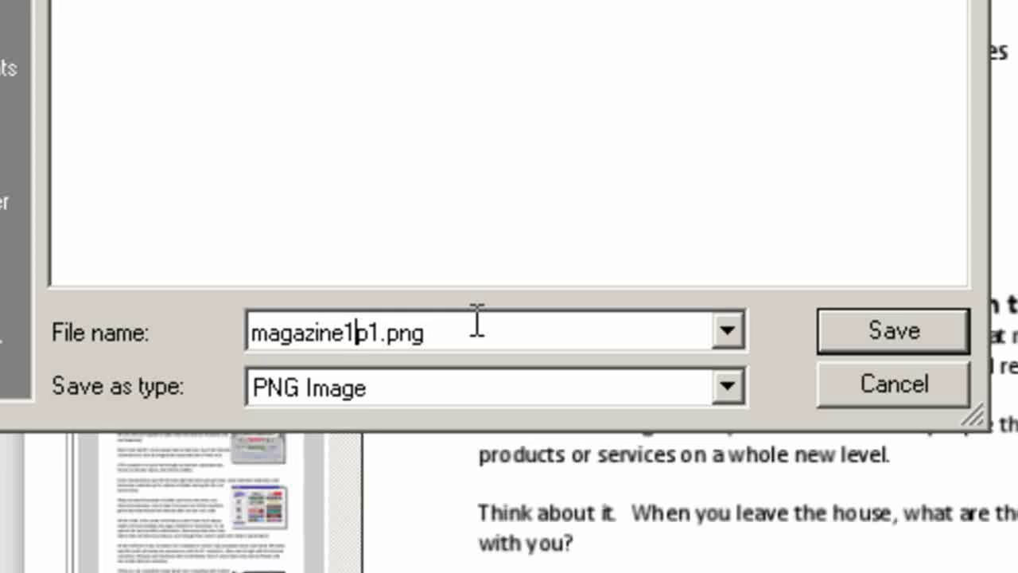
pyautogui.write('-')
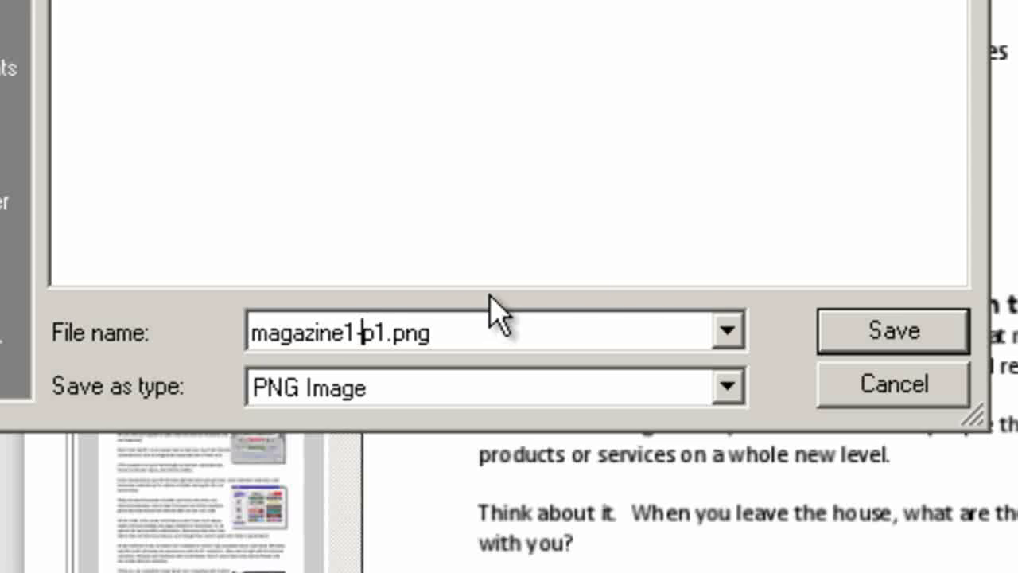
pyautogui.moveTo(362, 327); pyautogui.dragTo(186, 329)
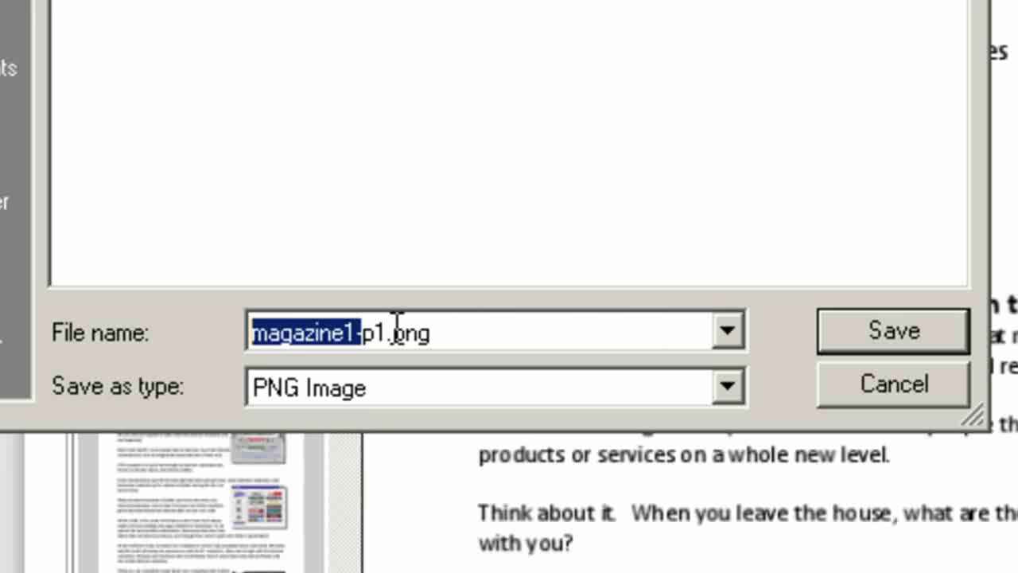
pyautogui.hotkey('alt', 'Tab')
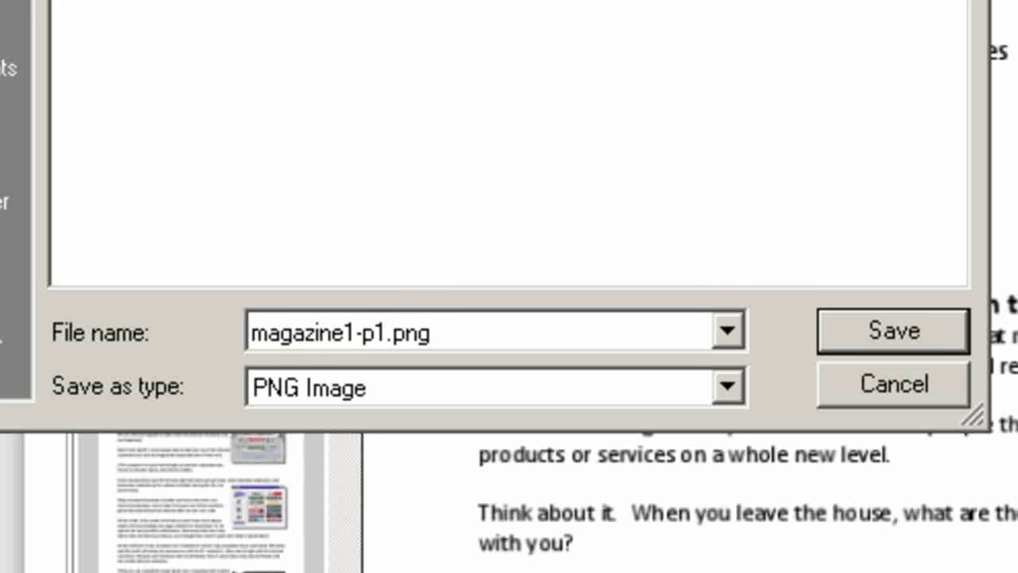
pyautogui.click(355, 311)
pyautogui.click(362, 334)
pyautogui.moveTo(360, 335); pyautogui.dragTo(216, 337)
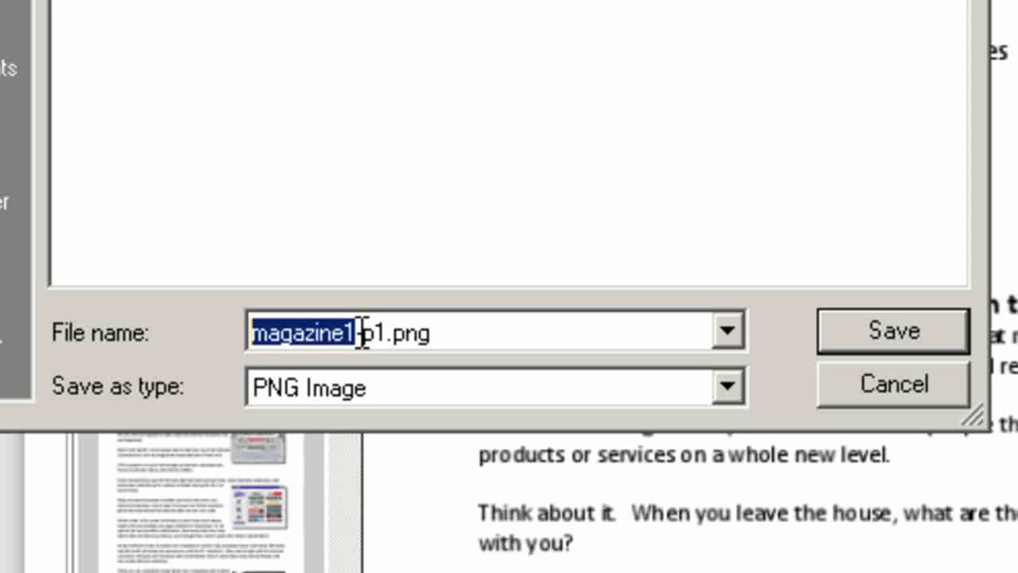
pyautogui.moveTo(362, 334); pyautogui.dragTo(154, 336)
pyautogui.click(893, 334)
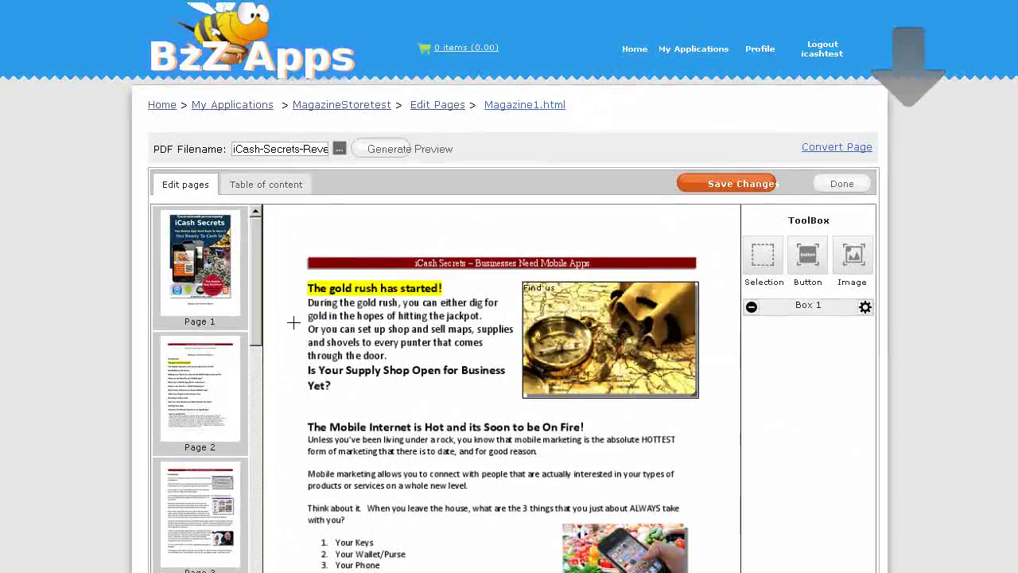
pyautogui.moveTo(254, 310); pyautogui.dragTo(256, 372)
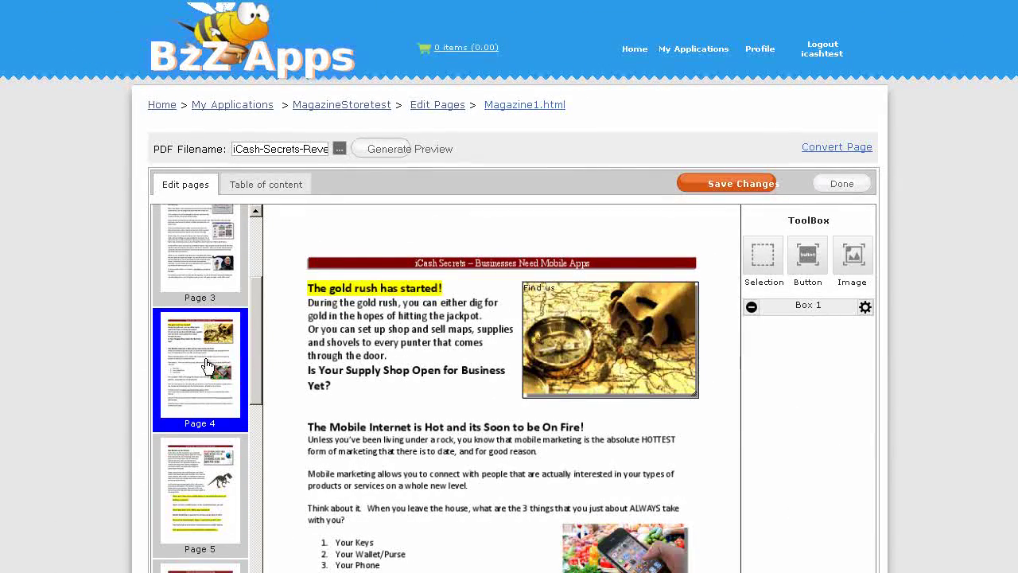
# Step: Save the Page 4 thumbnail image as magazine1-p4.png
pyautogui.rightClick(189, 355)
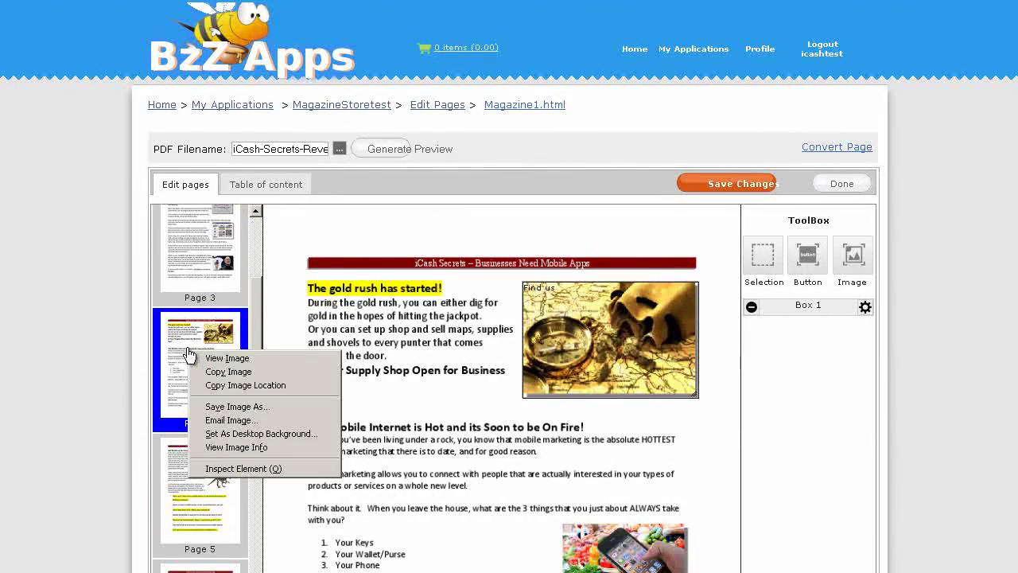
pyautogui.click(219, 406)
pyautogui.click(220, 437)
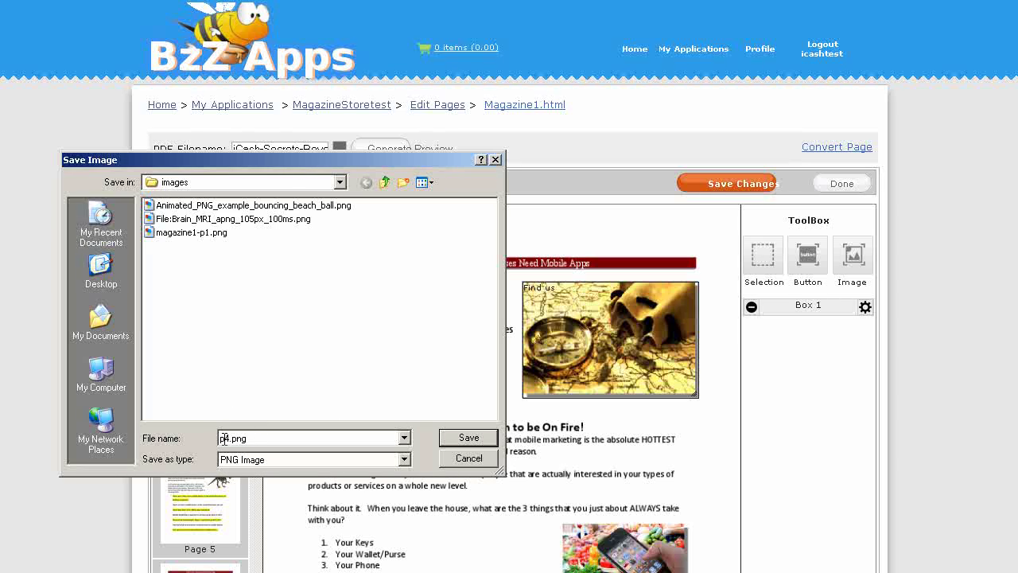
pyautogui.write('magazine1-')
pyautogui.click(471, 437)
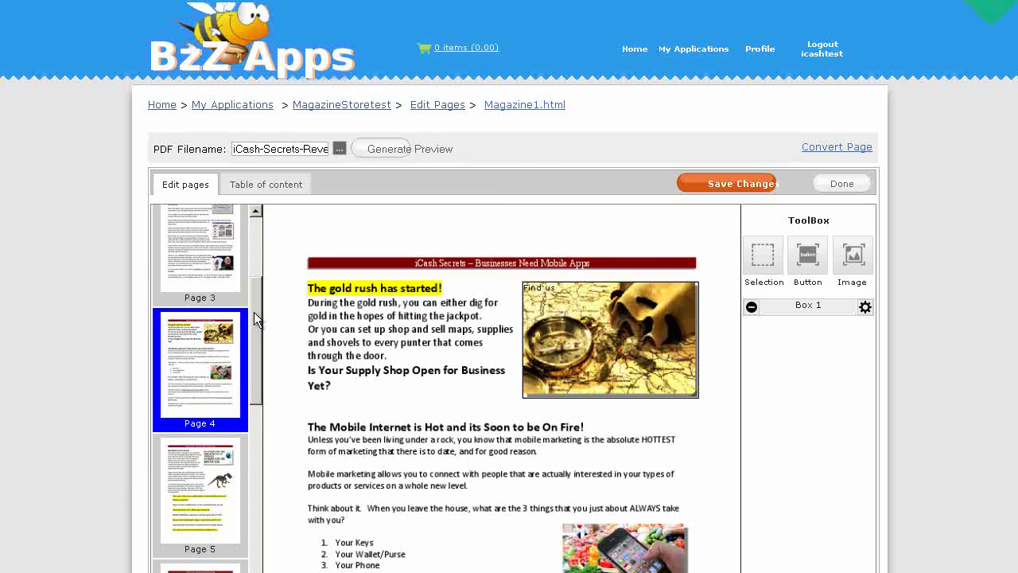
# Step: Save the Page 8 thumbnail image as magazine1-p8.png
pyautogui.moveTo(254, 318); pyautogui.dragTo(246, 410)
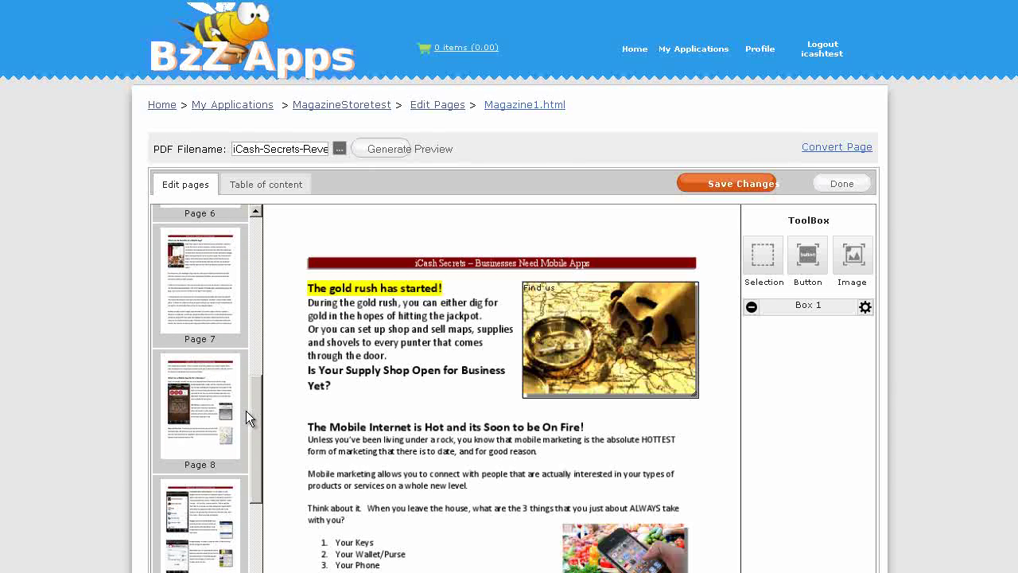
pyautogui.rightClick(192, 401)
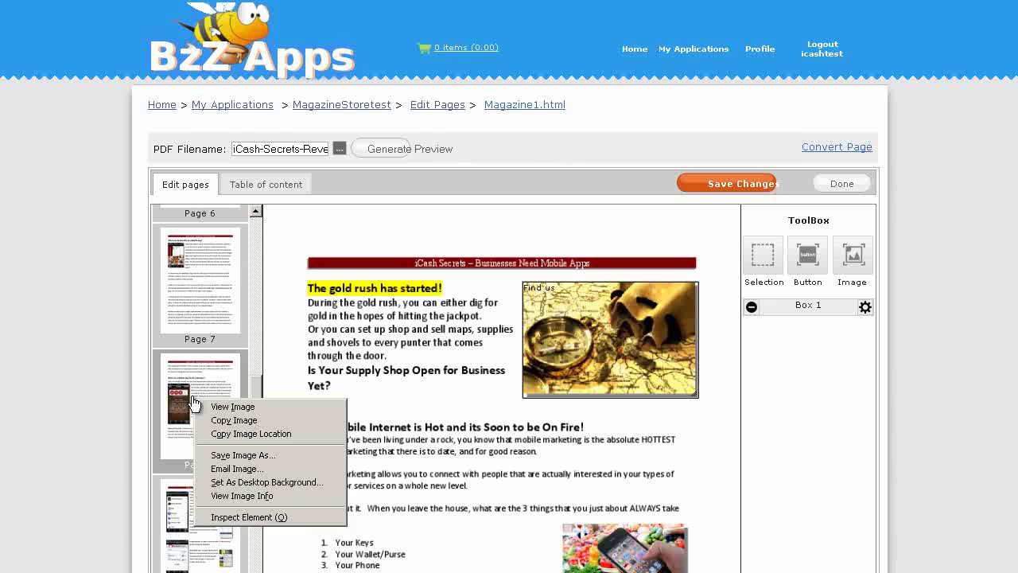
pyautogui.click(236, 454)
pyautogui.click(221, 437)
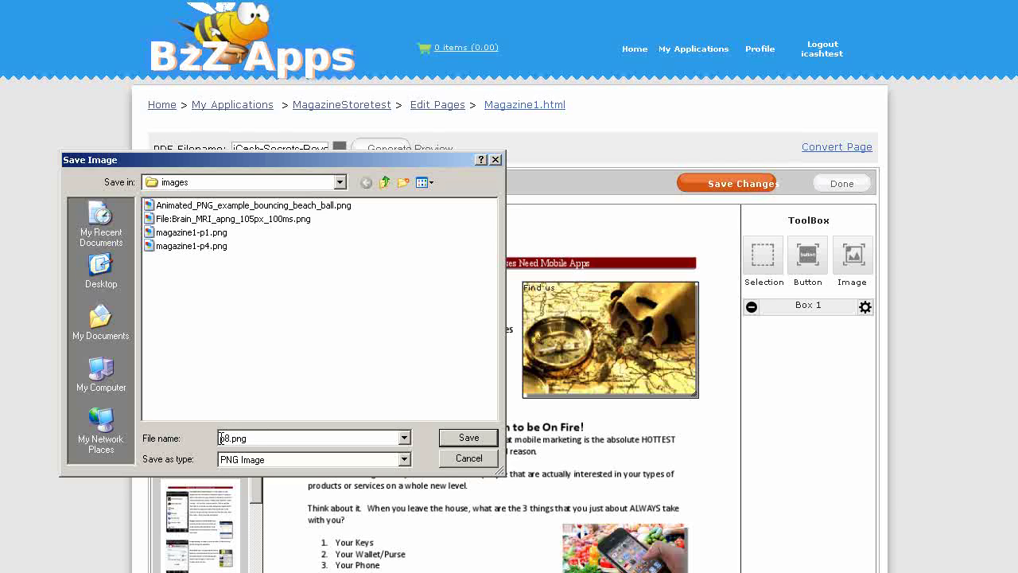
pyautogui.write('magazine1-')
pyautogui.click(468, 437)
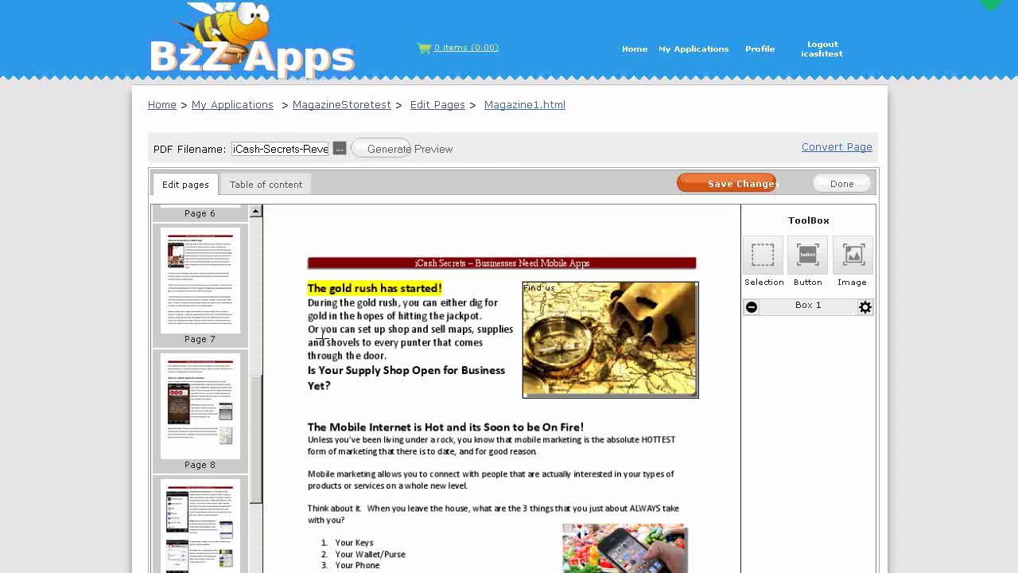
# Step: Add a first blank entry to the table of contents
pyautogui.moveTo(254, 432); pyautogui.dragTo(251, 247)
pyautogui.click(286, 195)
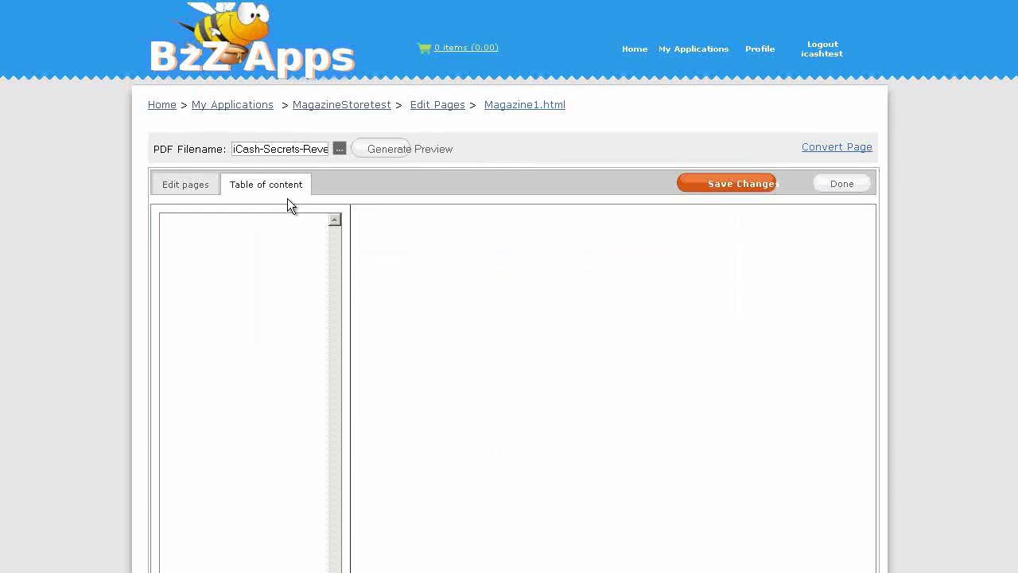
pyautogui.scroll(-5, 233, 410)
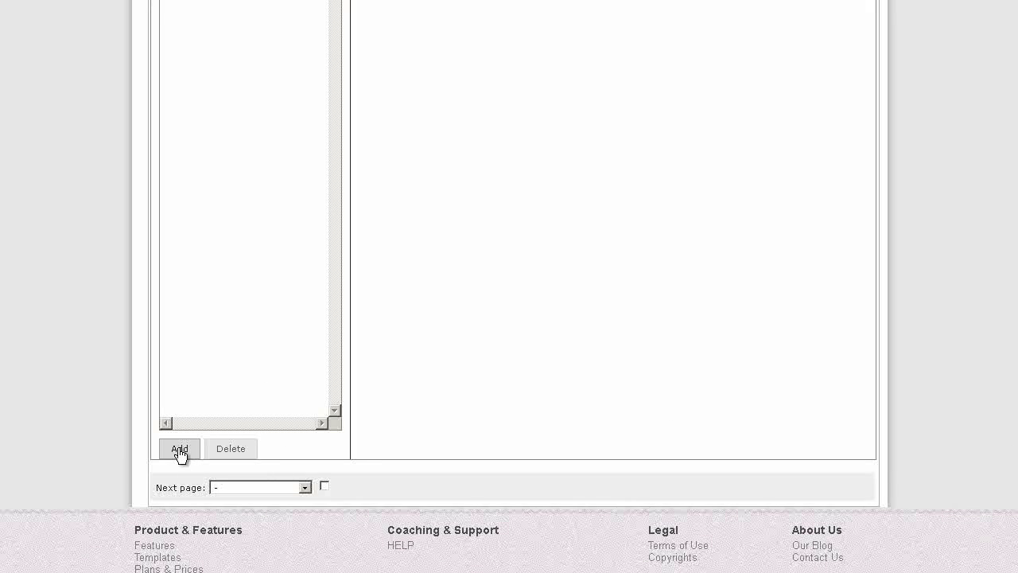
pyautogui.click(179, 450)
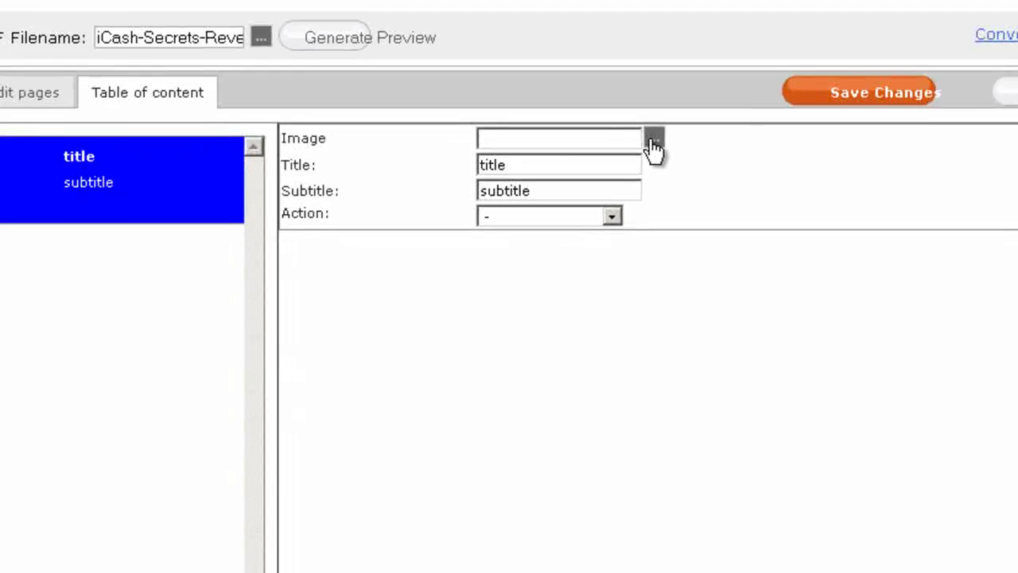
# Step: Upload the magazine1 page PNGs into the app's resources
pyautogui.click(652, 143)
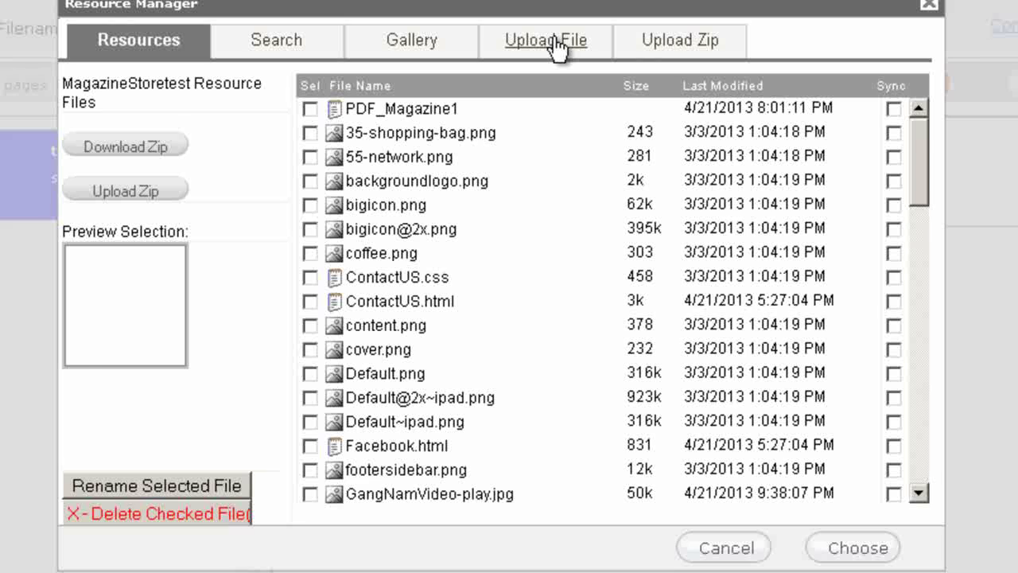
pyautogui.click(557, 44)
pyautogui.click(166, 223)
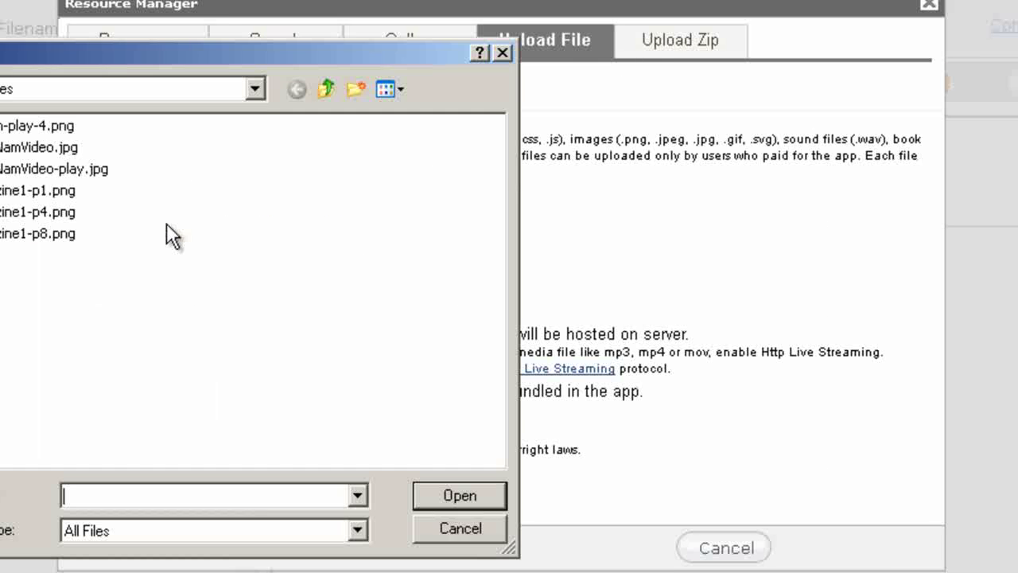
pyautogui.click(57, 187)
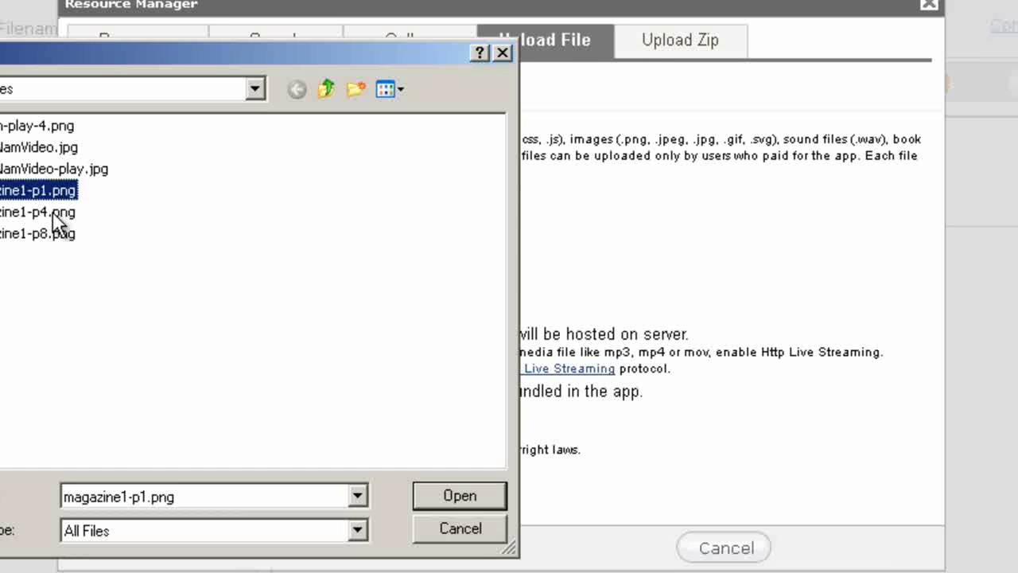
pyautogui.keyDown('ctrl'); pyautogui.click(54, 213); pyautogui.keyUp('ctrl')
pyautogui.click(439, 493)
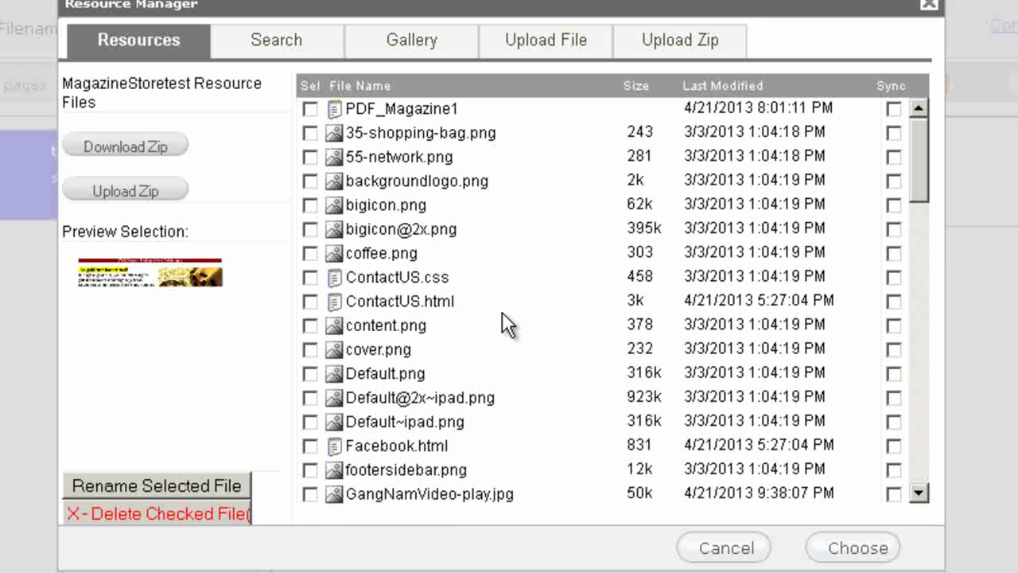
# Step: Choose magazine1-p1.png as the first entry's image
pyautogui.moveTo(915, 345); pyautogui.dragTo(916, 298)
pyautogui.click(419, 198)
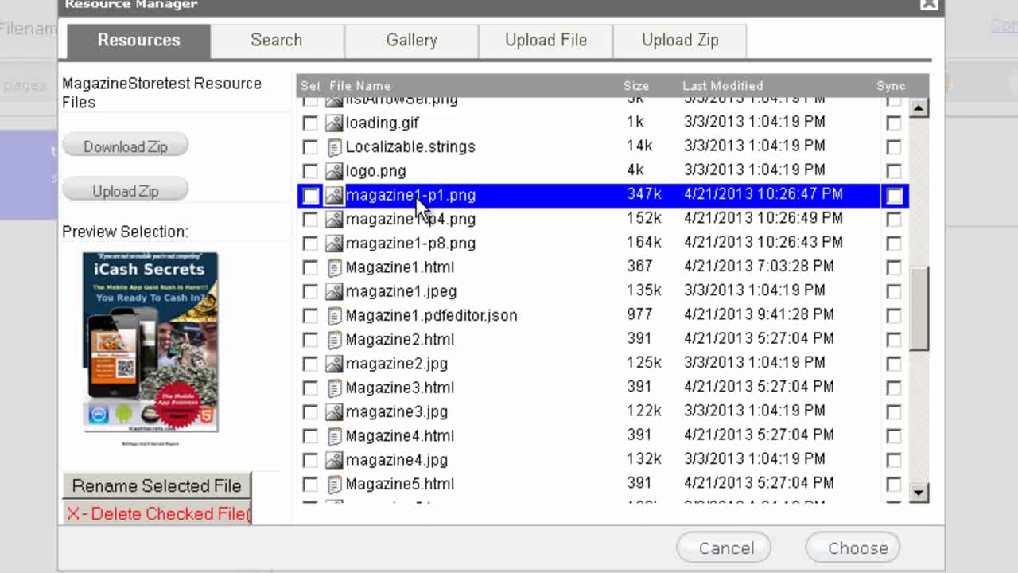
pyautogui.click(847, 547)
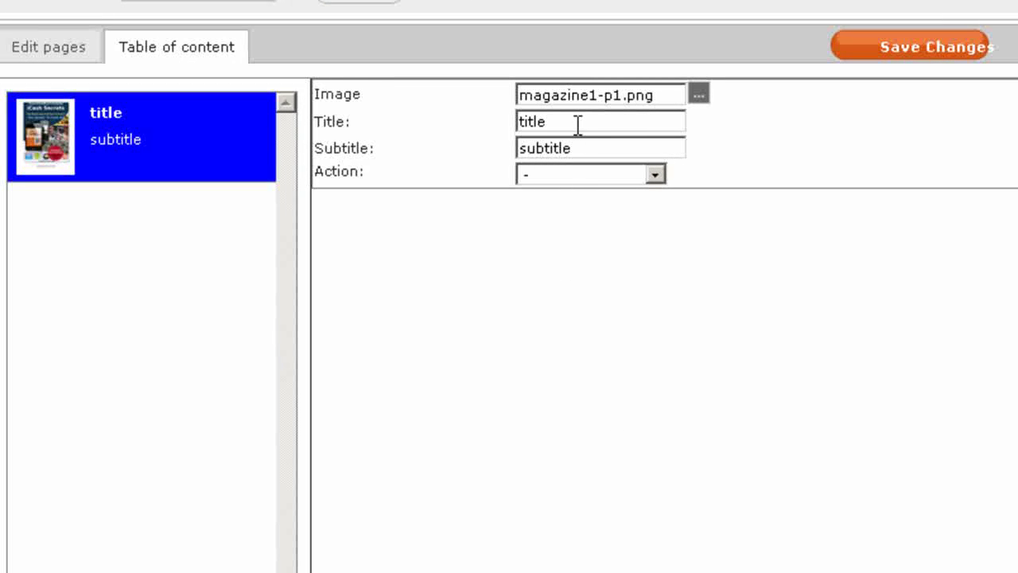
# Step: Title the first entry iCashSecrets with subtitle Cover and a pdfpage action to page 1
pyautogui.moveTo(578, 125); pyautogui.dragTo(461, 116)
pyautogui.write('Cover')
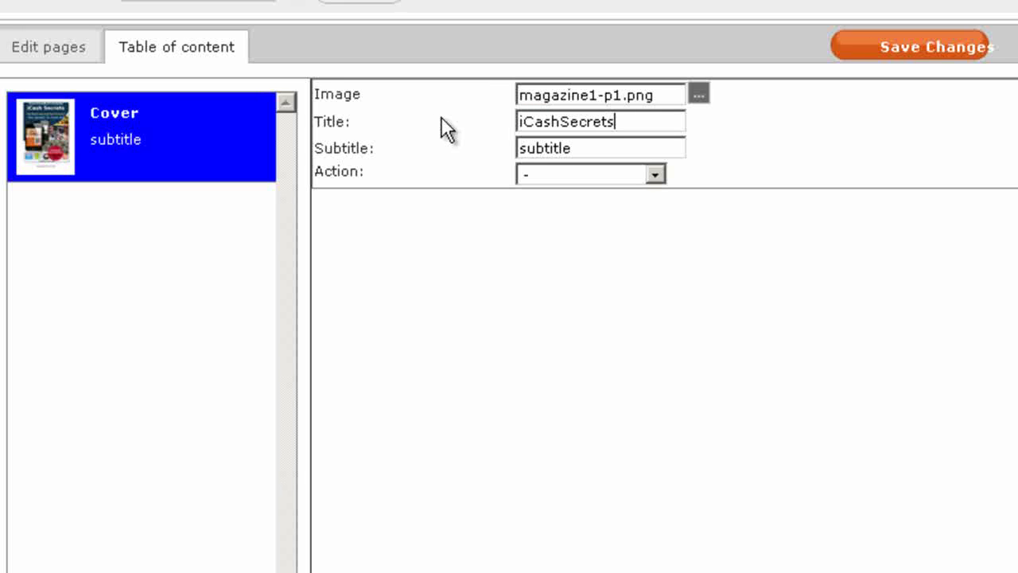
pyautogui.click(593, 152)
pyautogui.moveTo(593, 152); pyautogui.dragTo(474, 155)
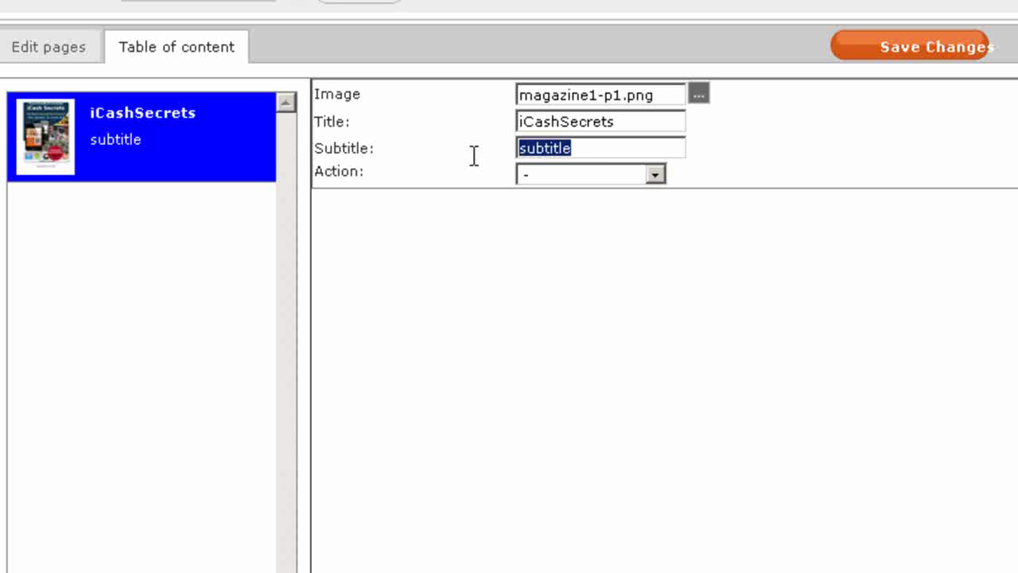
pyautogui.write('Cover')
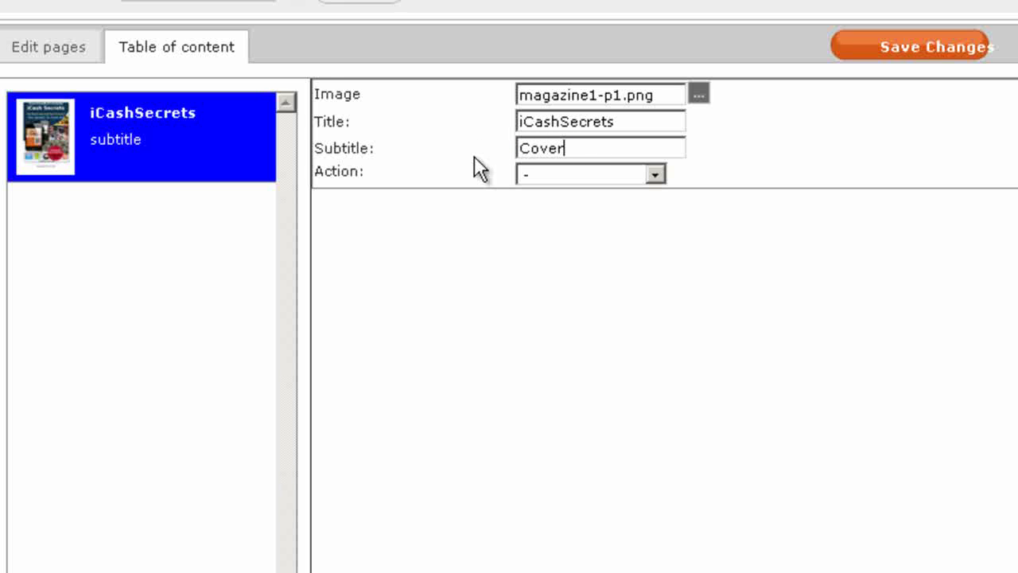
pyautogui.click(654, 177)
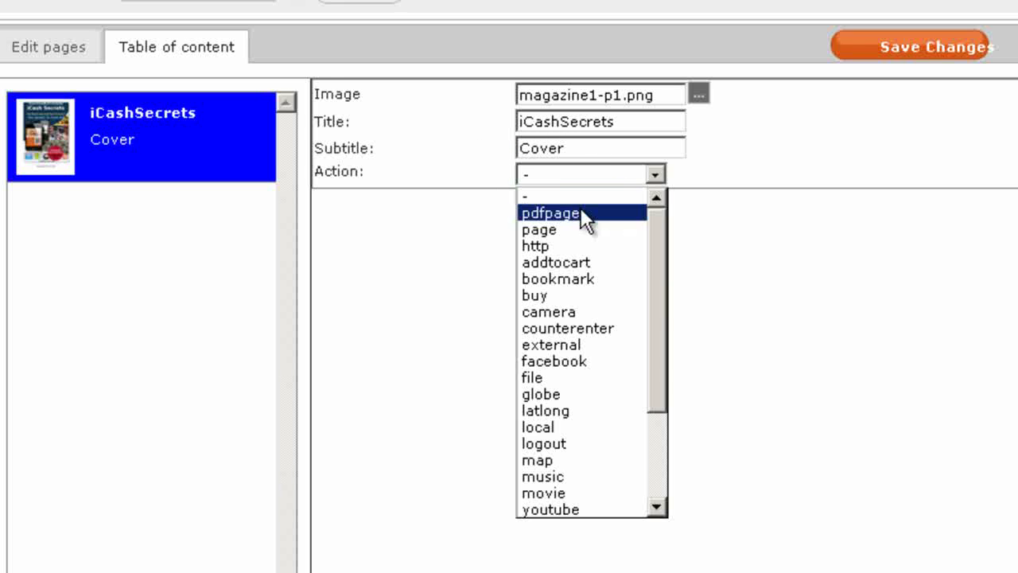
pyautogui.click(585, 214)
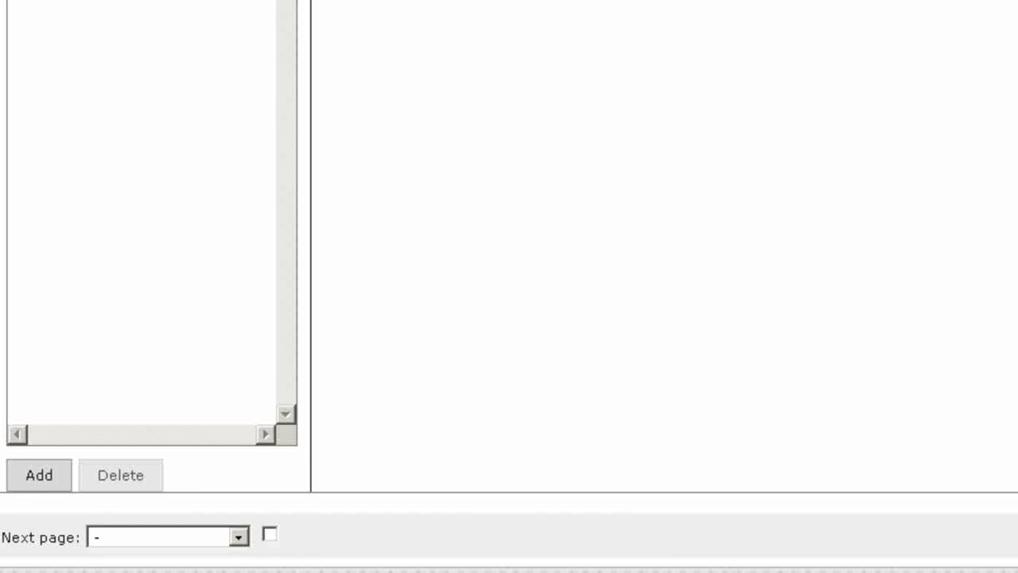
# Step: Choose magazine1-p4.png as the second entry's image
pyautogui.click(696, 100)
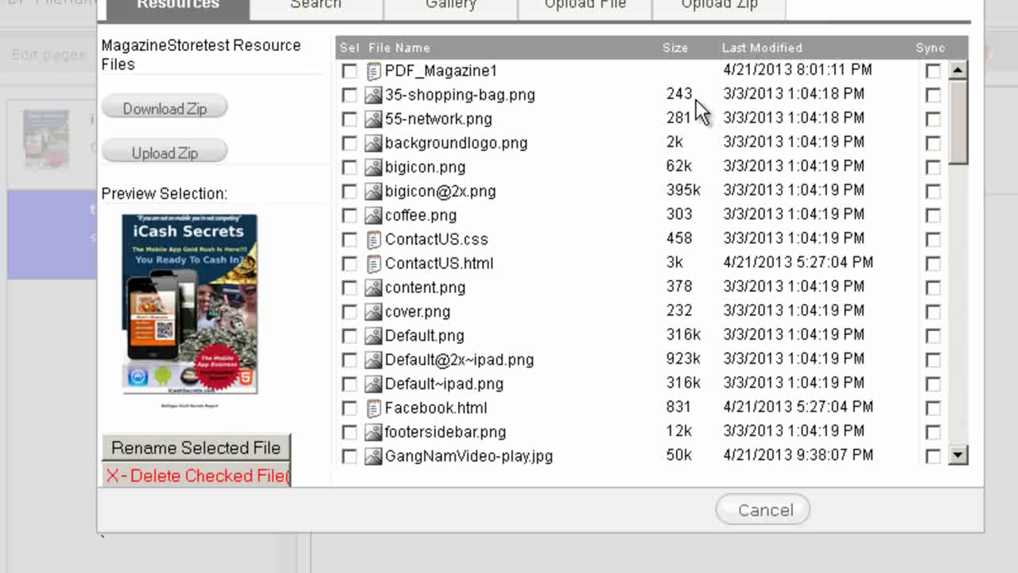
pyautogui.moveTo(956, 119); pyautogui.dragTo(931, 260)
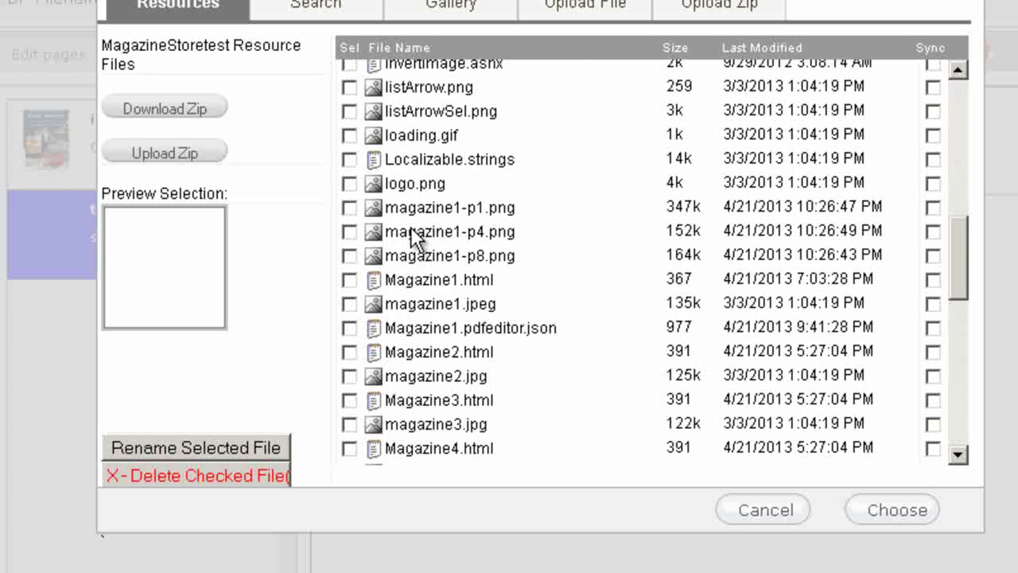
pyautogui.click(410, 231)
pyautogui.click(880, 513)
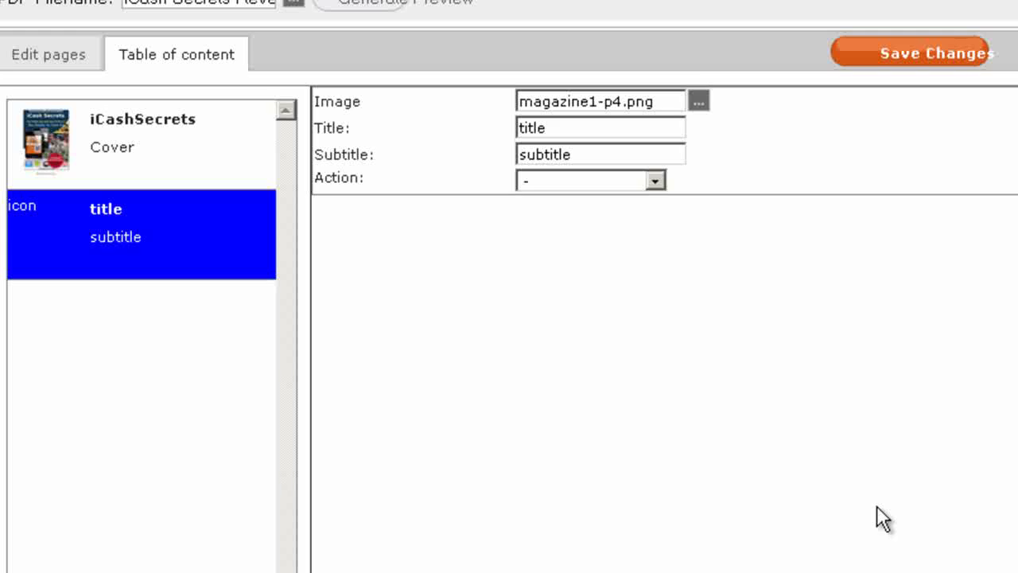
# Step: Title the second entry Gold Rush and clear its subtitle
pyautogui.click(585, 124)
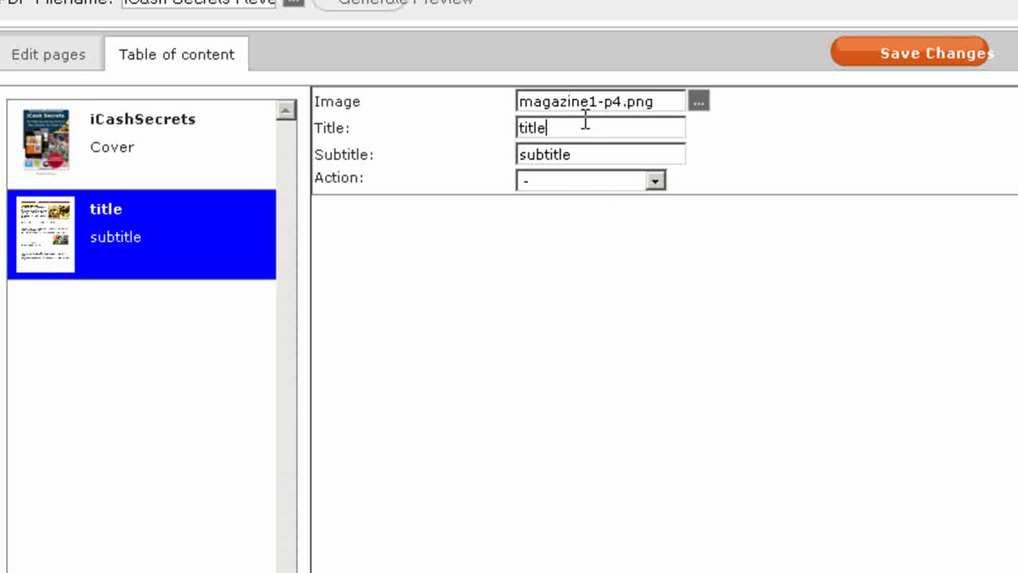
pyautogui.hotkey('ctrl', 'a')
pyautogui.write('Gold ')
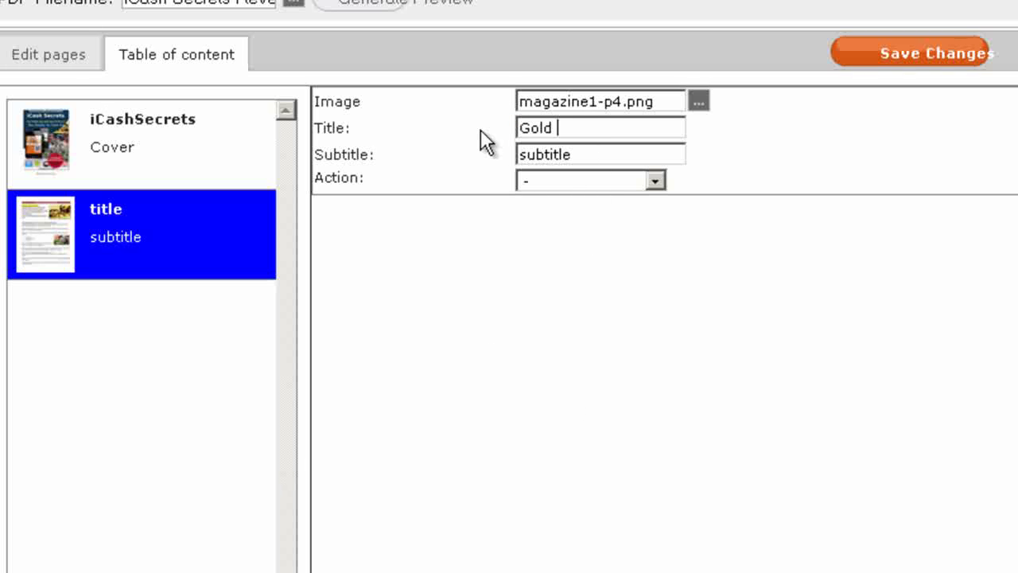
pyautogui.write('Rush')
pyautogui.doubleClick(599, 152)
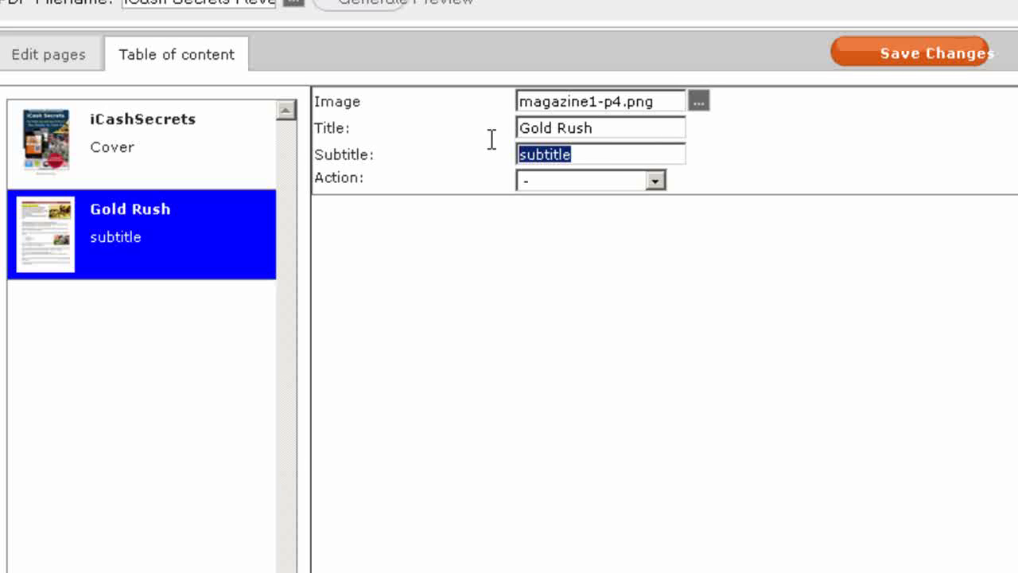
pyautogui.press('BackSpace')
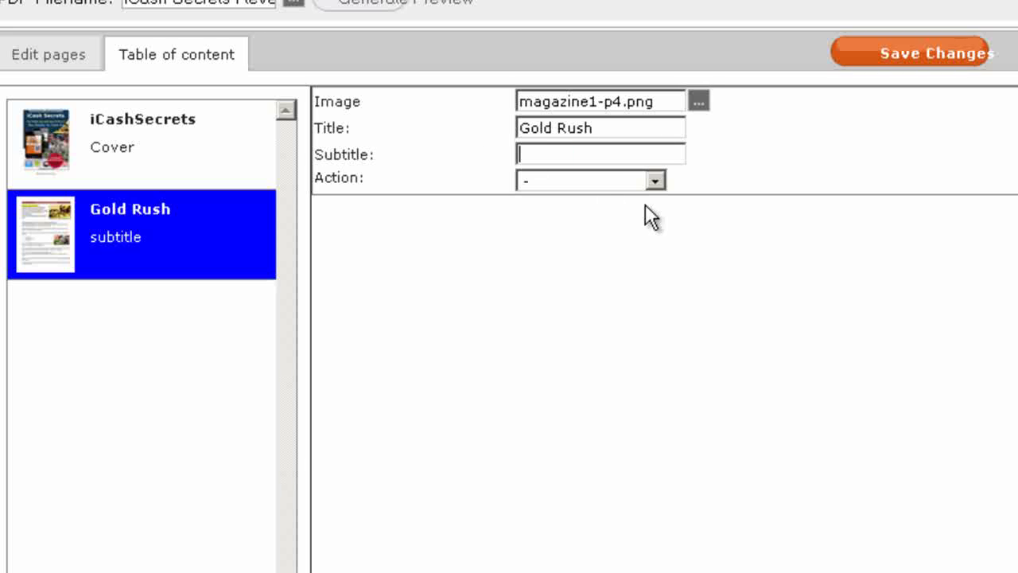
# Step: Make Gold Rush jump to PDF page 4, then add another blank entry
pyautogui.click(658, 180)
pyautogui.click(583, 220)
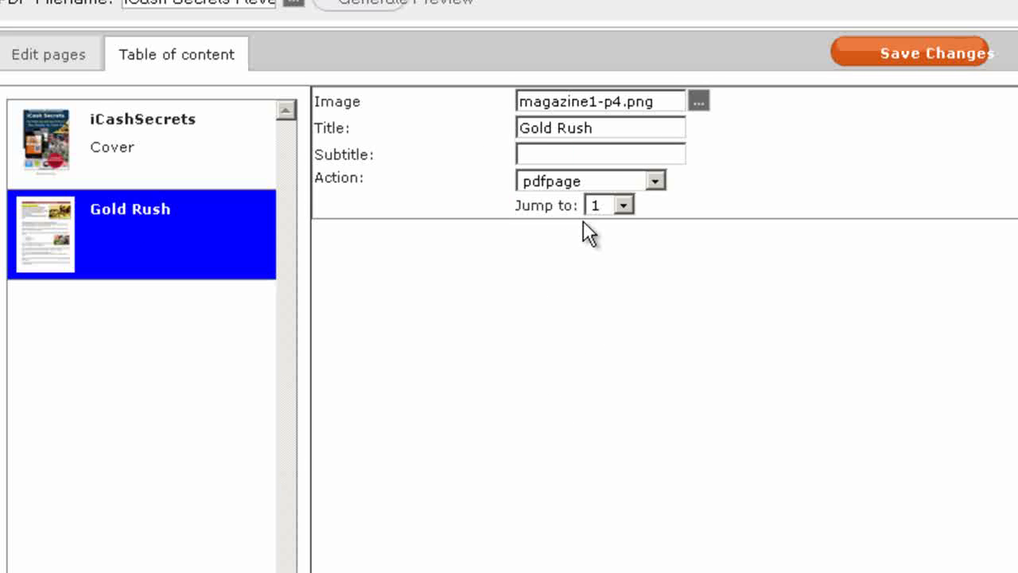
pyautogui.click(626, 205)
pyautogui.click(610, 276)
pyautogui.click(44, 476)
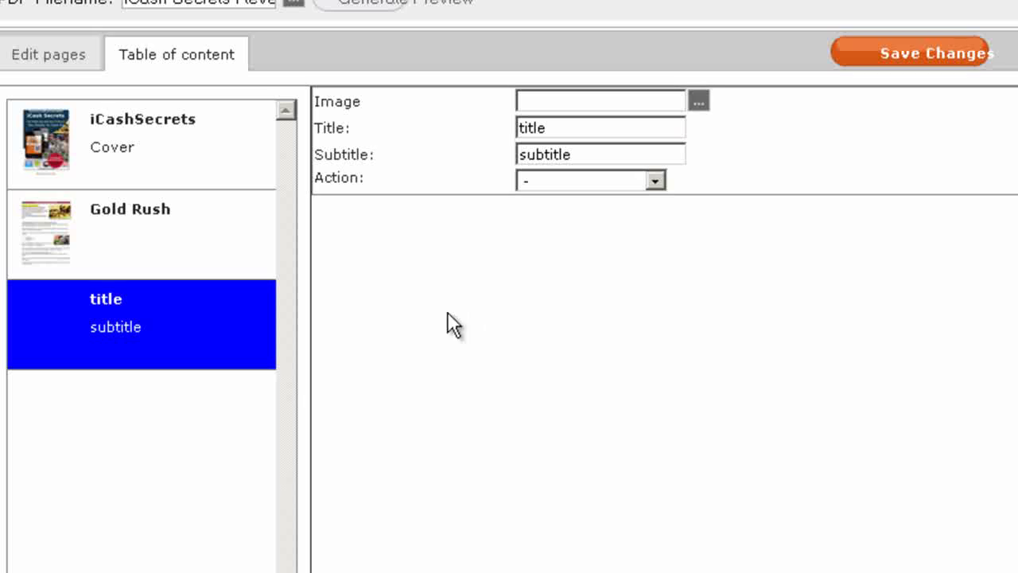
# Step: Choose magazine1-p8.png as the third entry's image
pyautogui.click(701, 102)
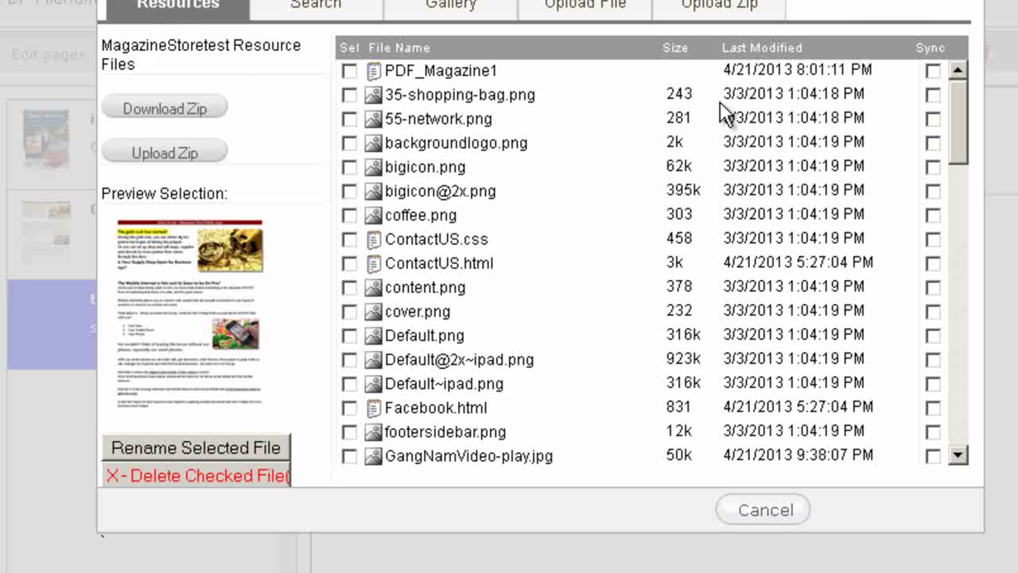
pyautogui.moveTo(959, 159); pyautogui.dragTo(931, 257)
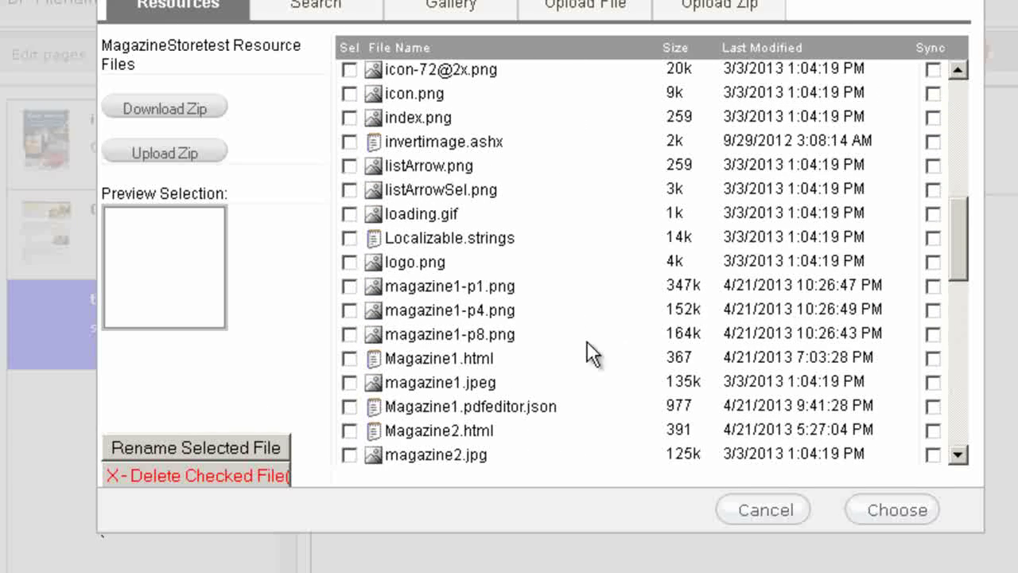
pyautogui.click(484, 334)
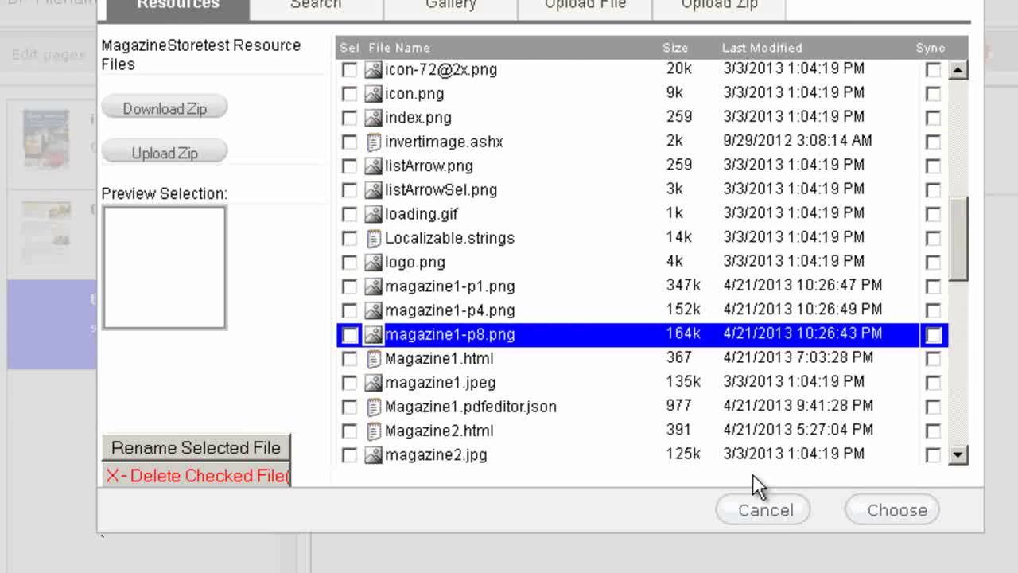
pyautogui.click(891, 513)
# Step: Title the third entry Loyalty Cards and clear its subtitle
pyautogui.moveTo(610, 129); pyautogui.dragTo(472, 127)
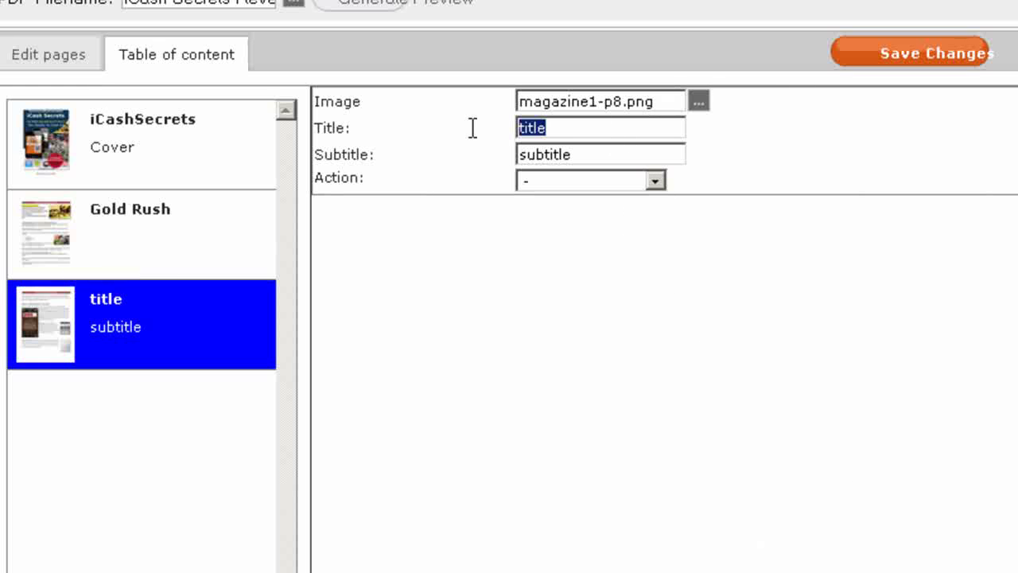
pyautogui.write('Loyal')
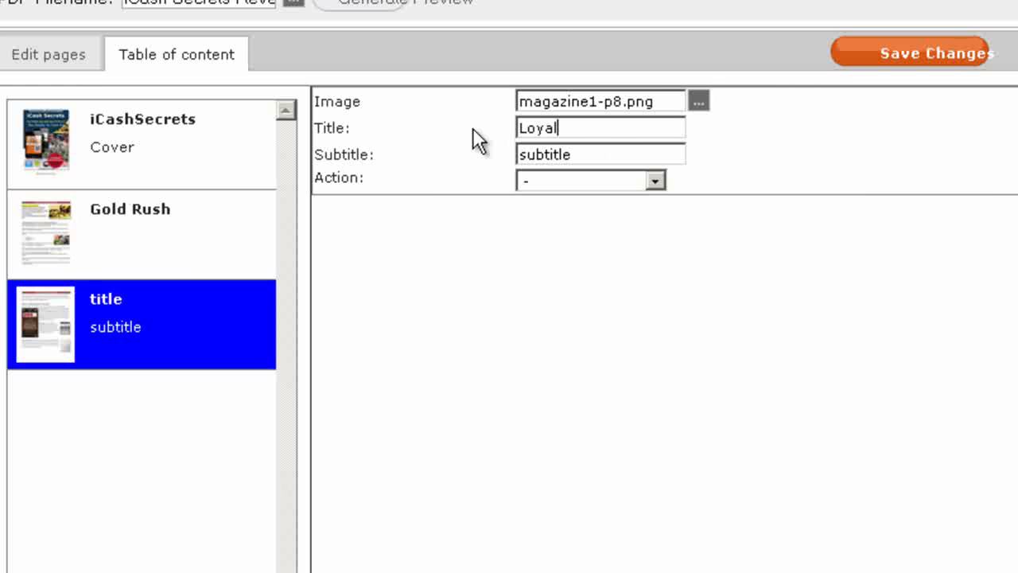
pyautogui.write('ty Cards')
pyautogui.moveTo(601, 156); pyautogui.dragTo(487, 156)
pyautogui.press('BackSpace')
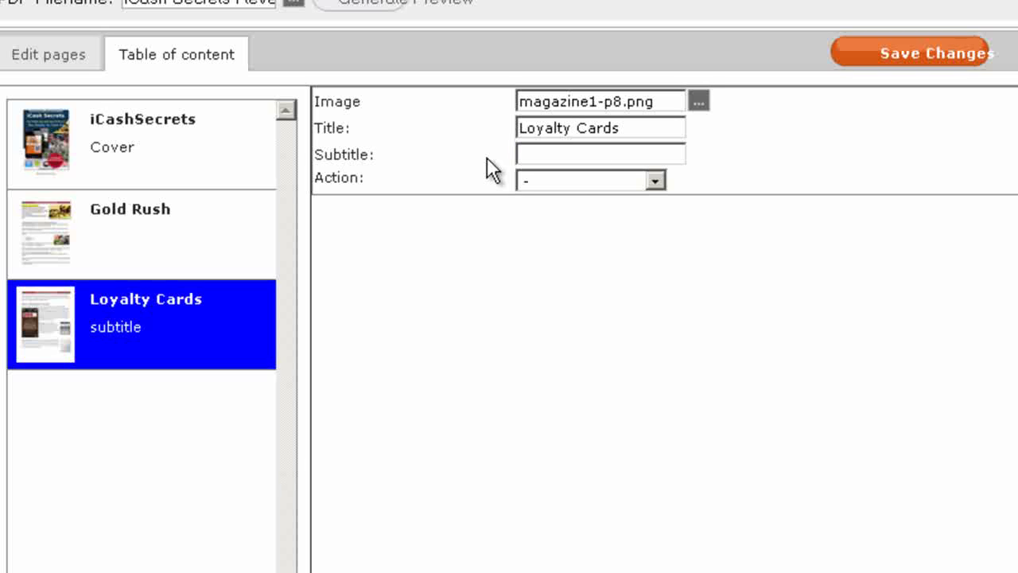
# Step: Make Loyalty Cards jump to PDF page 8 and save the table of contents
pyautogui.click(653, 181)
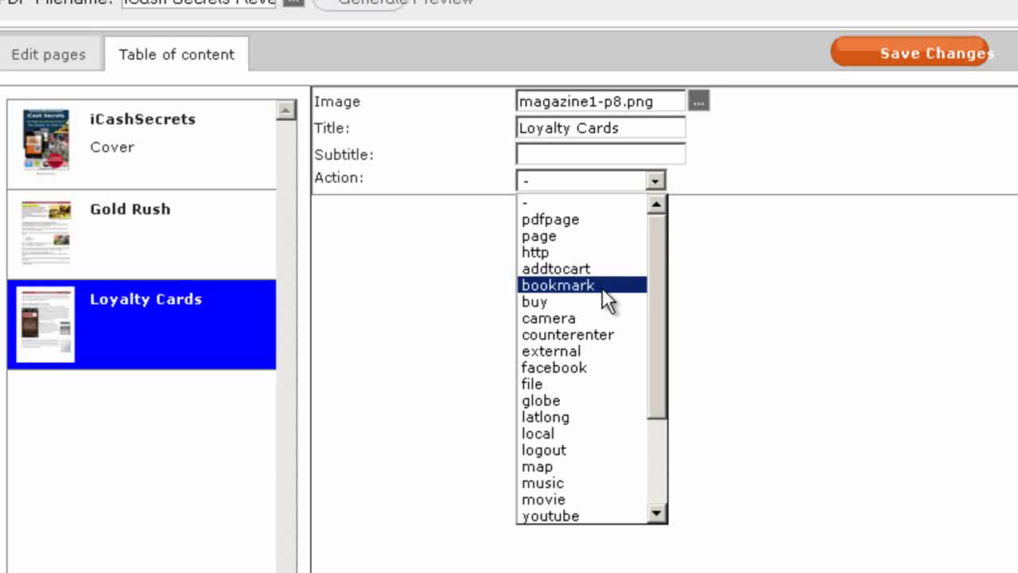
pyautogui.click(587, 221)
pyautogui.click(624, 205)
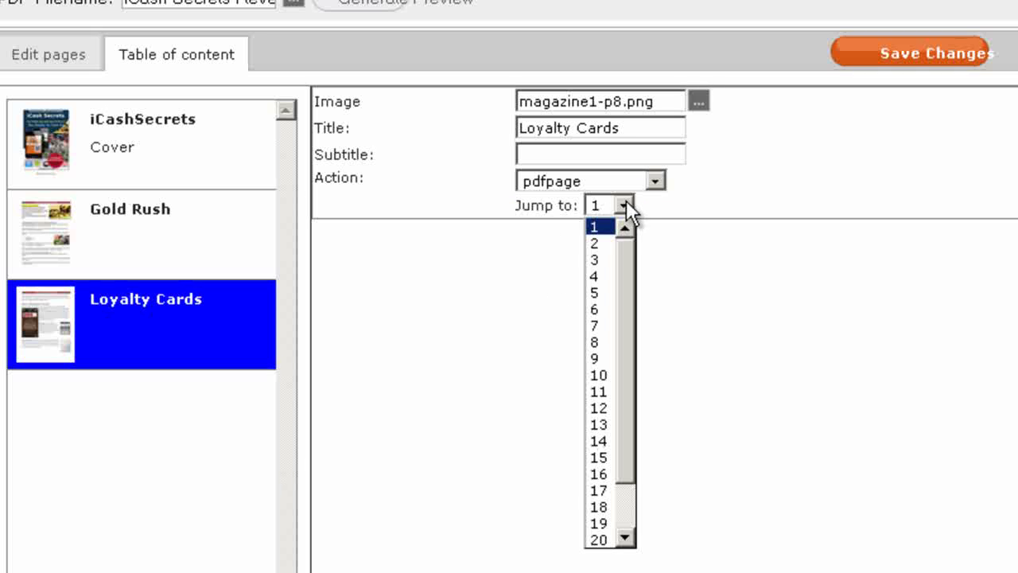
pyautogui.click(609, 344)
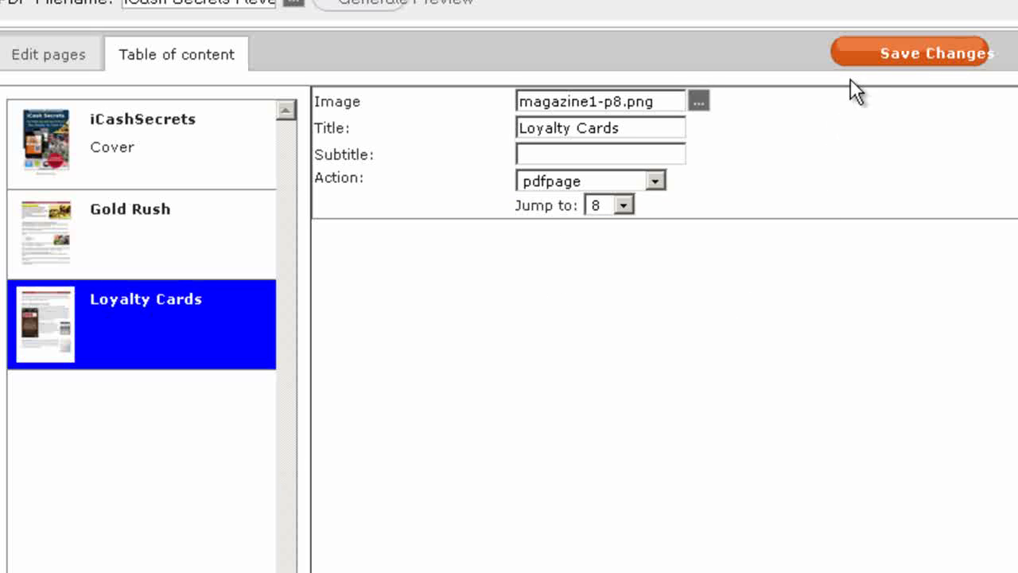
pyautogui.click(891, 61)
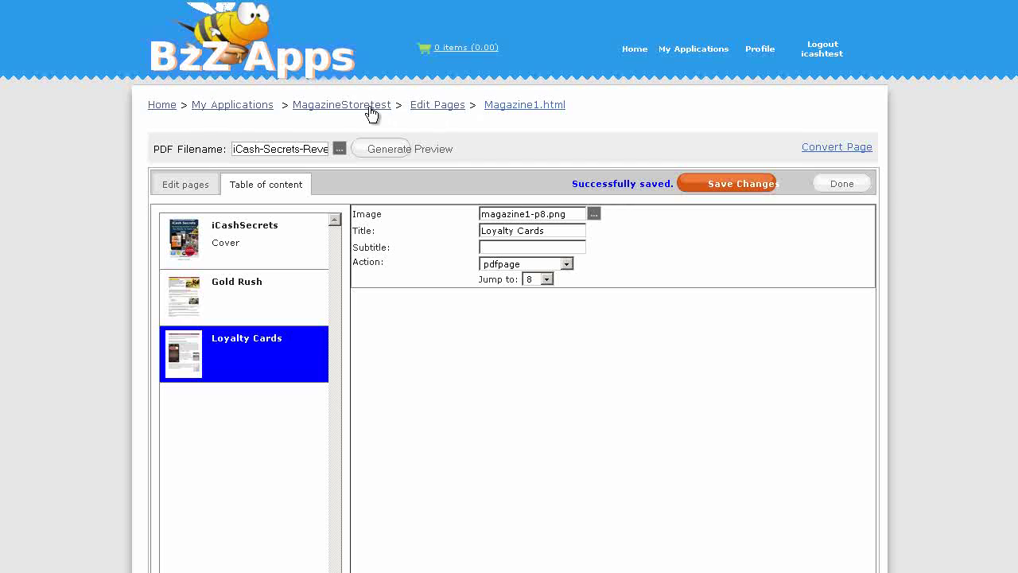
# Step: Open Magazine 1 on the iPad, swipe to The Magazine page and back to the cover
pyautogui.click(367, 105)
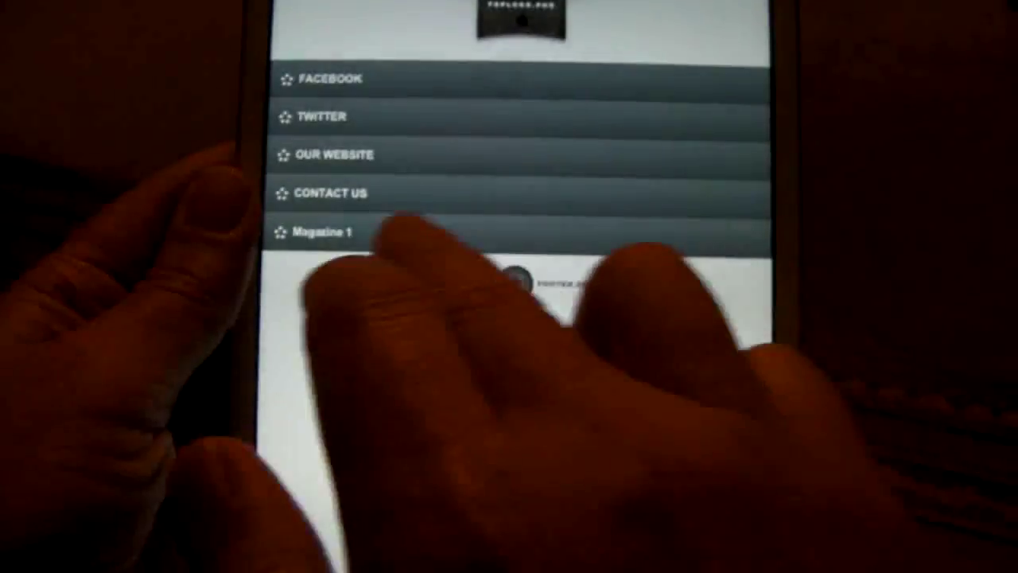
pyautogui.click(358, 229)
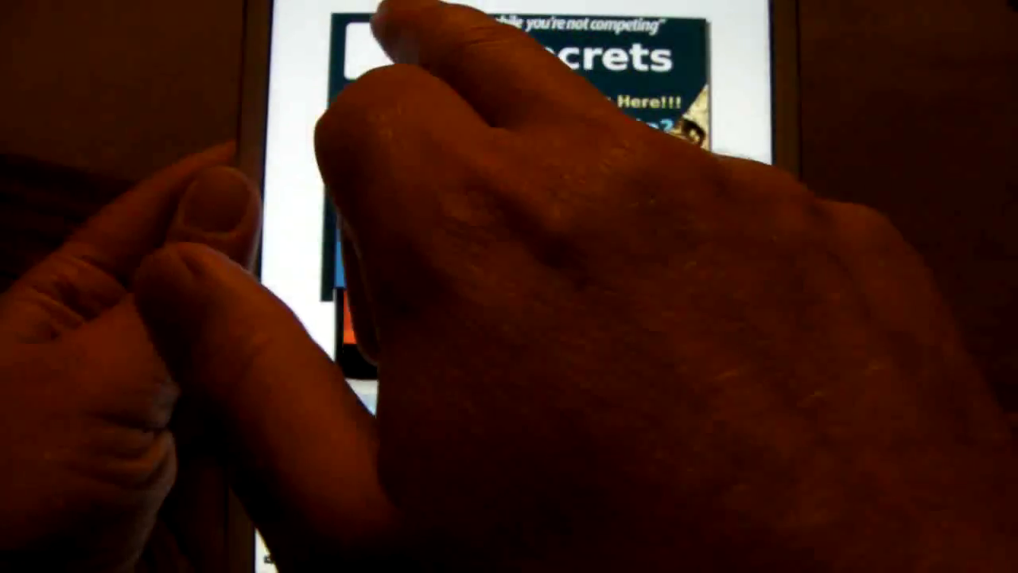
pyautogui.moveTo(389, 28); pyautogui.dragTo(302, 31)
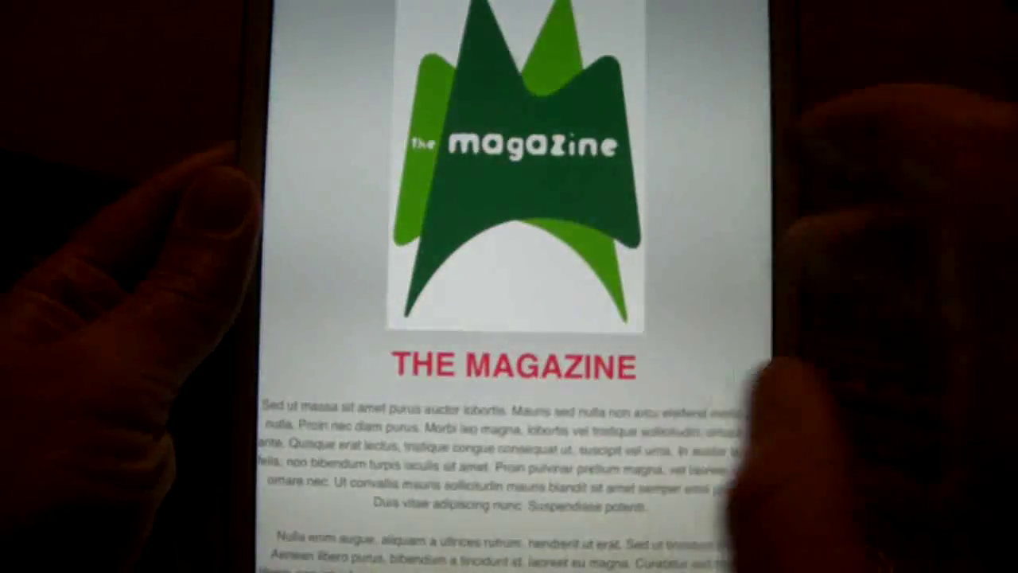
pyautogui.moveTo(342, 203); pyautogui.dragTo(572, 215)
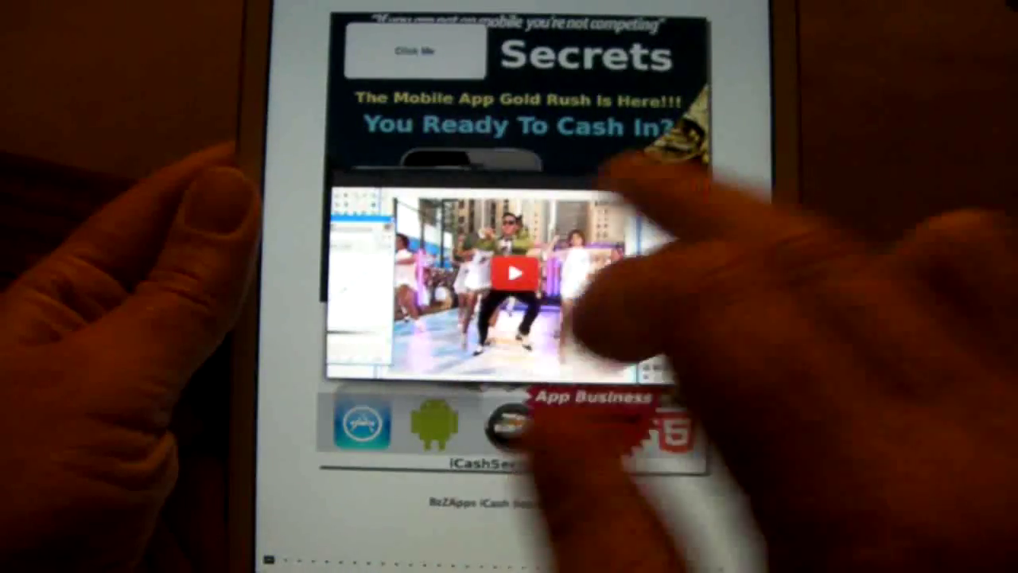
# Step: Play the cover's embedded YouTube video, then close it to return to the cover
pyautogui.click(512, 272)
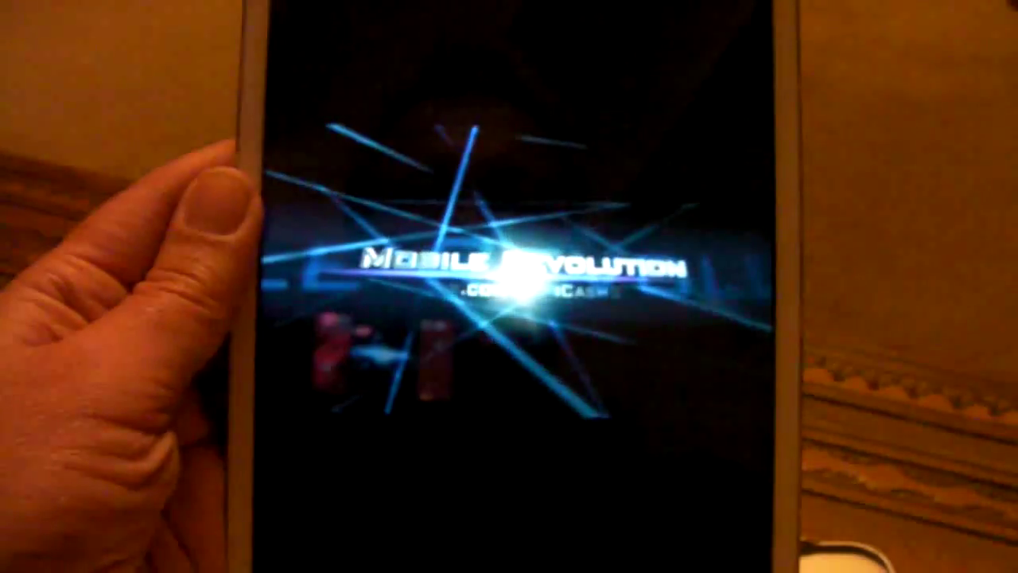
pyautogui.click(592, 433)
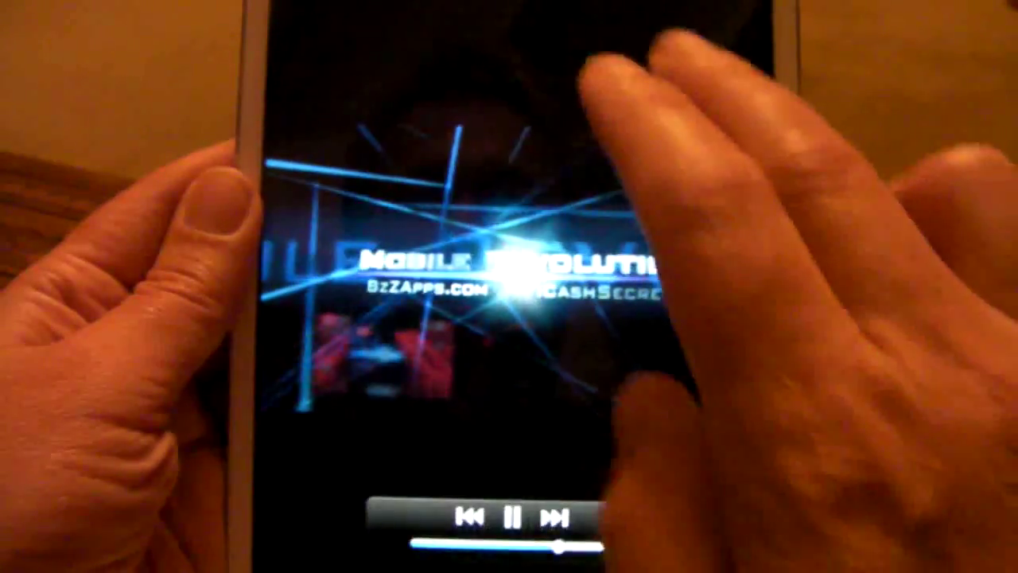
pyautogui.click(295, 20)
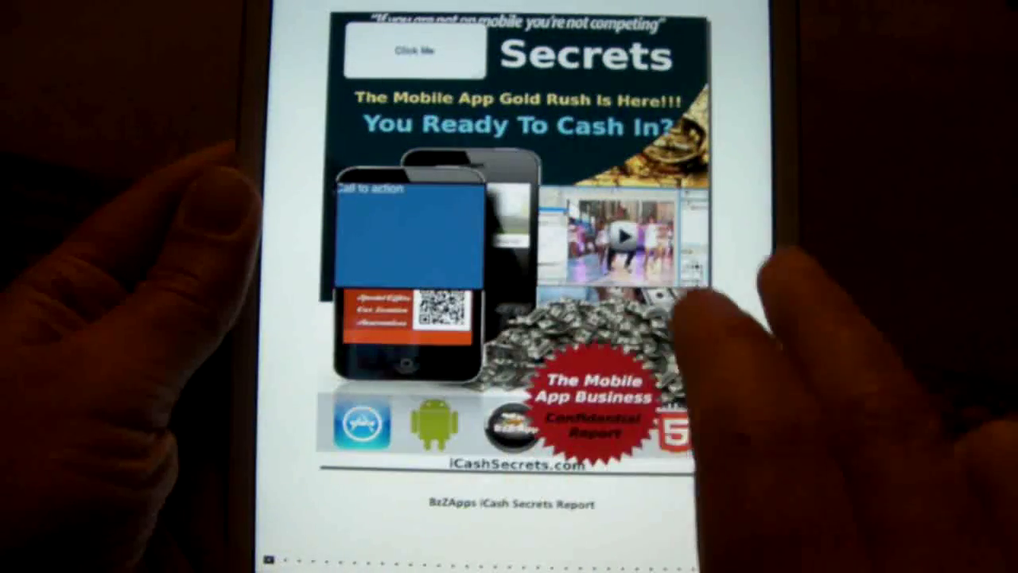
# Step: Jump to the Loyalty Cards page via the contents menu and open the phone picture's map link
pyautogui.click(295, 20)
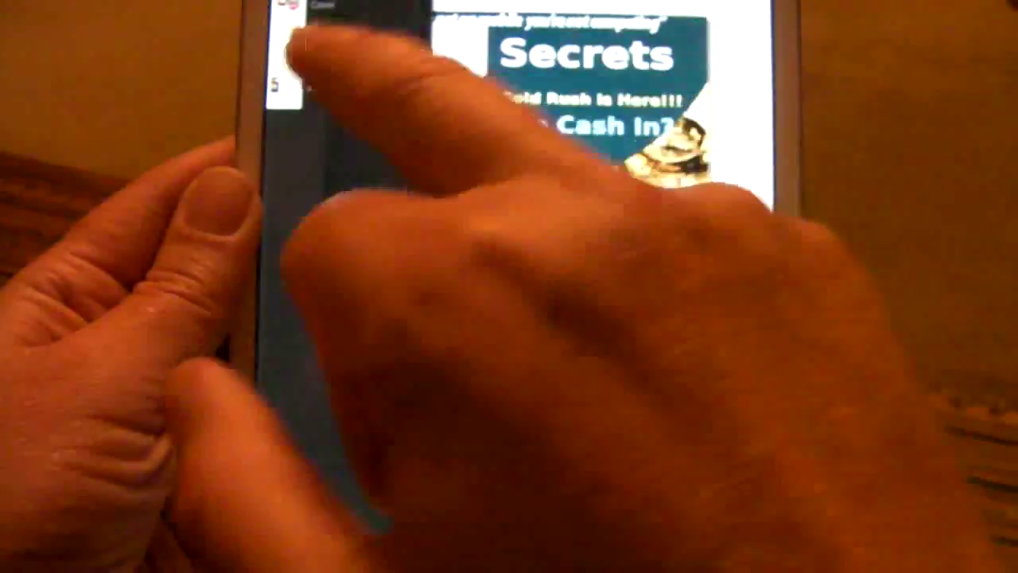
pyautogui.click(344, 84)
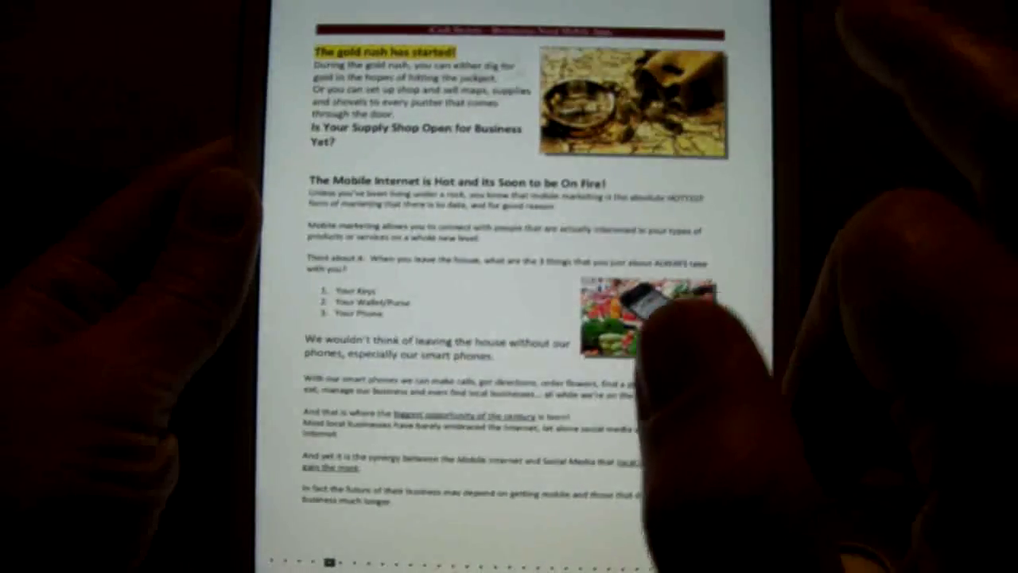
pyautogui.click(650, 312)
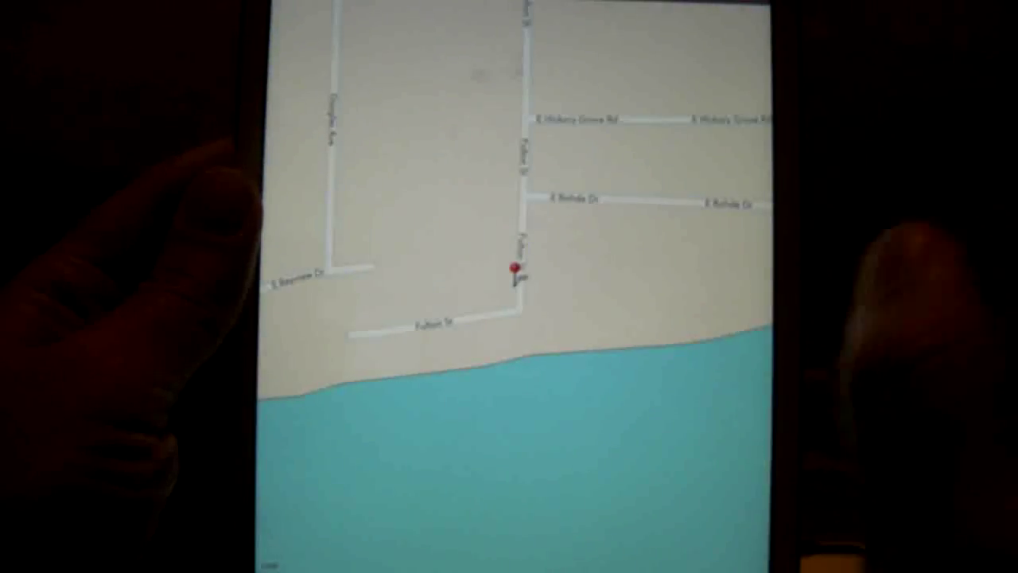
# Step: Zoom out on the map, then swipe back to the magazine storefront
pyautogui.scroll(-5, 616, 103)
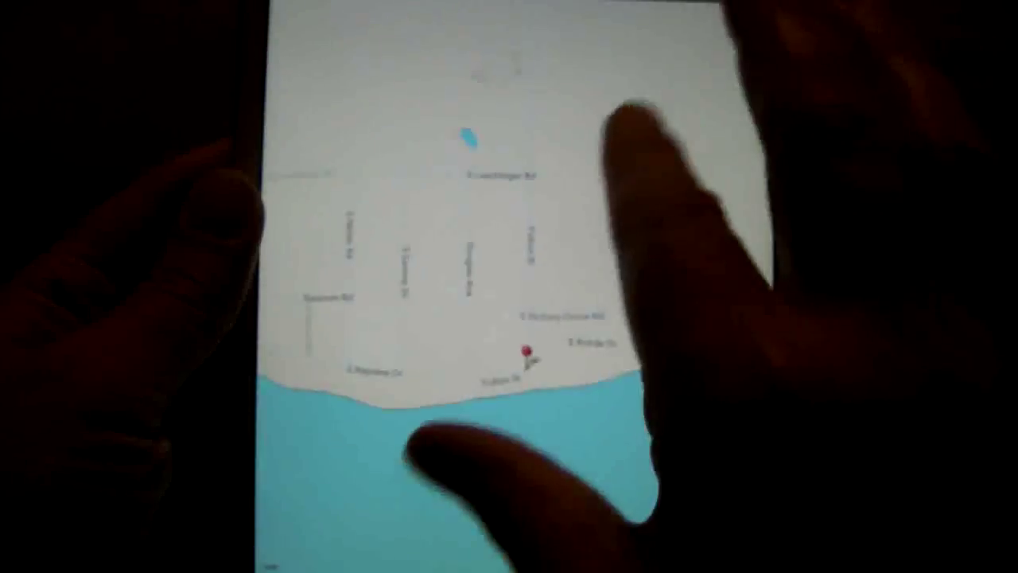
pyautogui.scroll(-5, 592, 290)
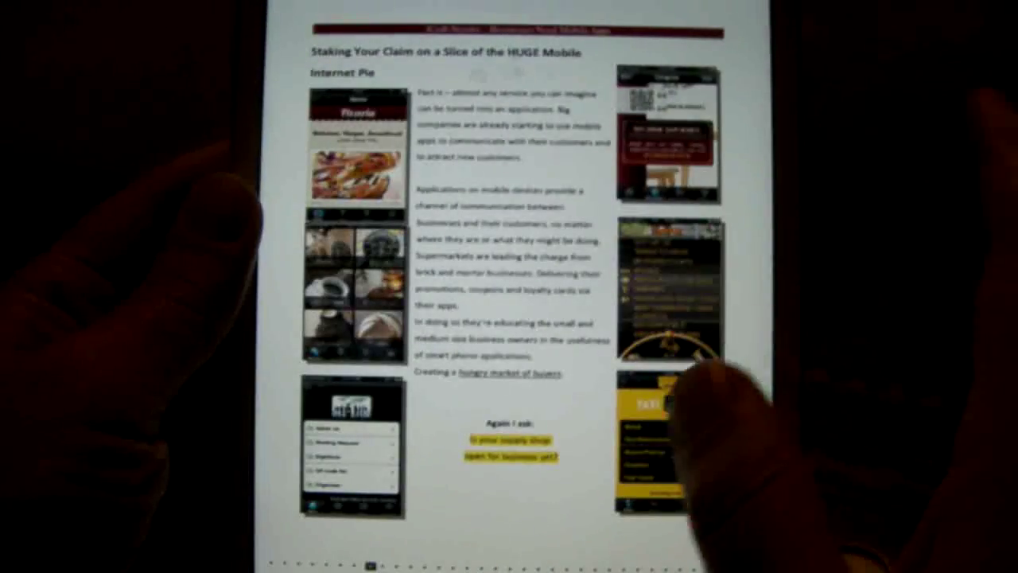
pyautogui.moveTo(740, 159); pyautogui.dragTo(477, 175)
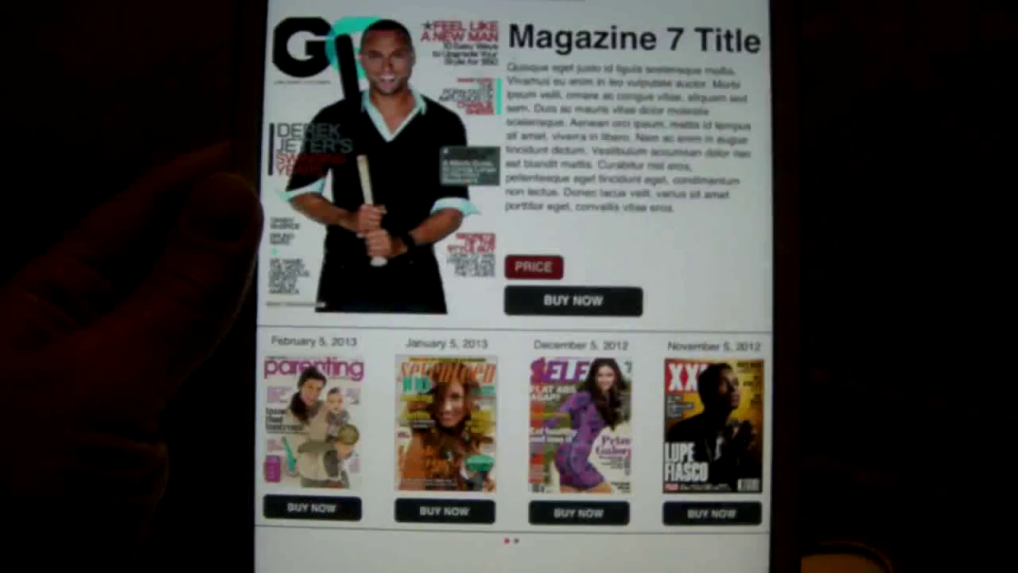